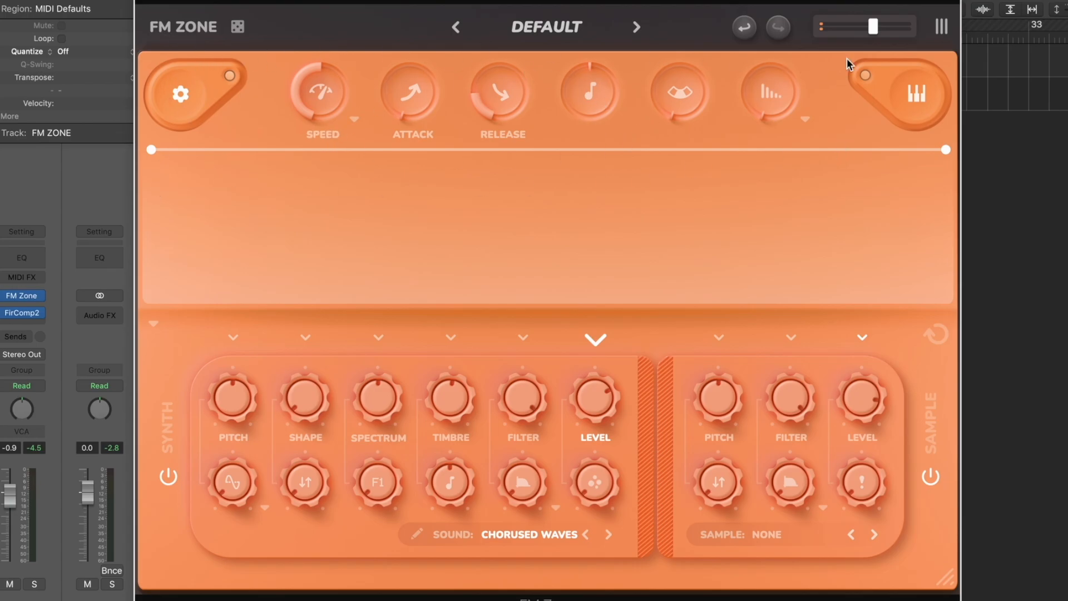
Look over the synth's global, filter and modulation settings, and return to the main view
click(180, 94)
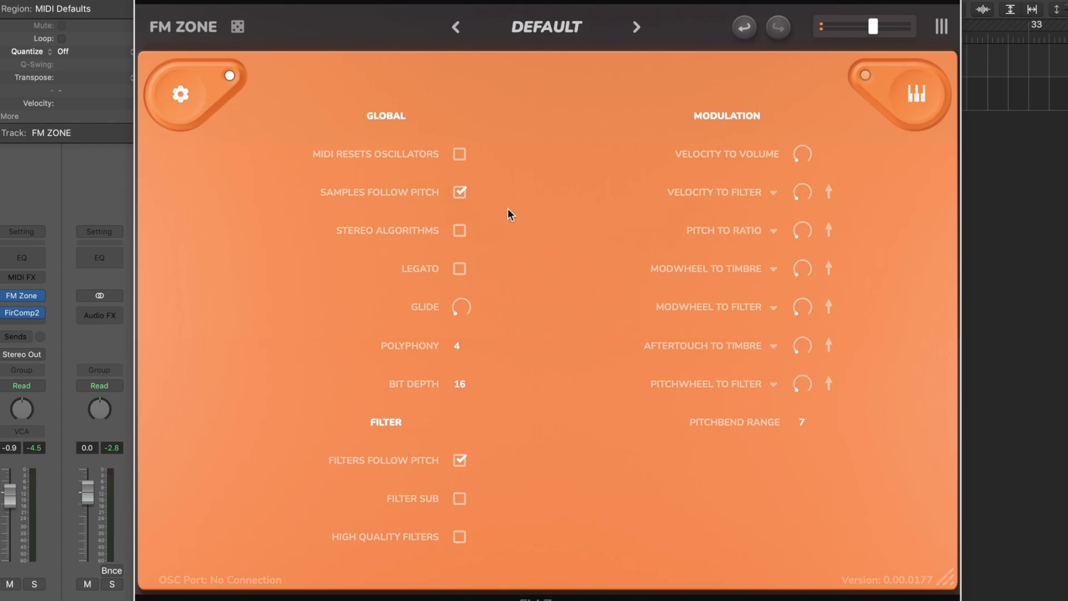
click(177, 95)
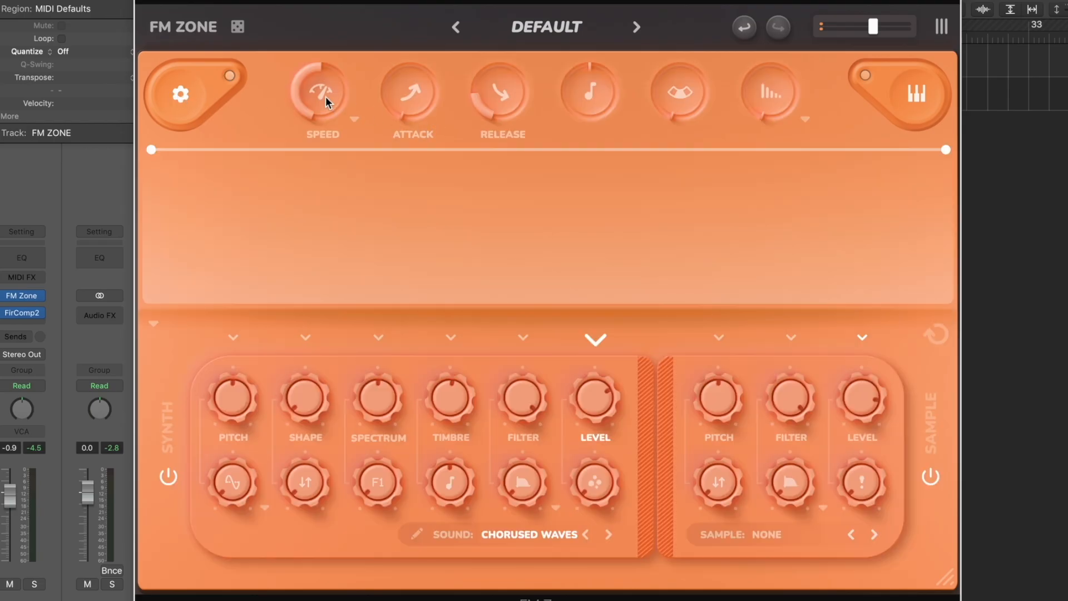
Display the Spectrum envelope and raise Attack to about 353 ms and Release to about 735 ms
mouse_move(322, 93)
mouse_down()
mouse_move(324, 55)
mouse_move(316, 141)
mouse_move(322, 65)
mouse_move(333, 78)
mouse_up()
click(380, 343)
drag(409, 110, 417, 52)
drag(495, 100, 499, 93)
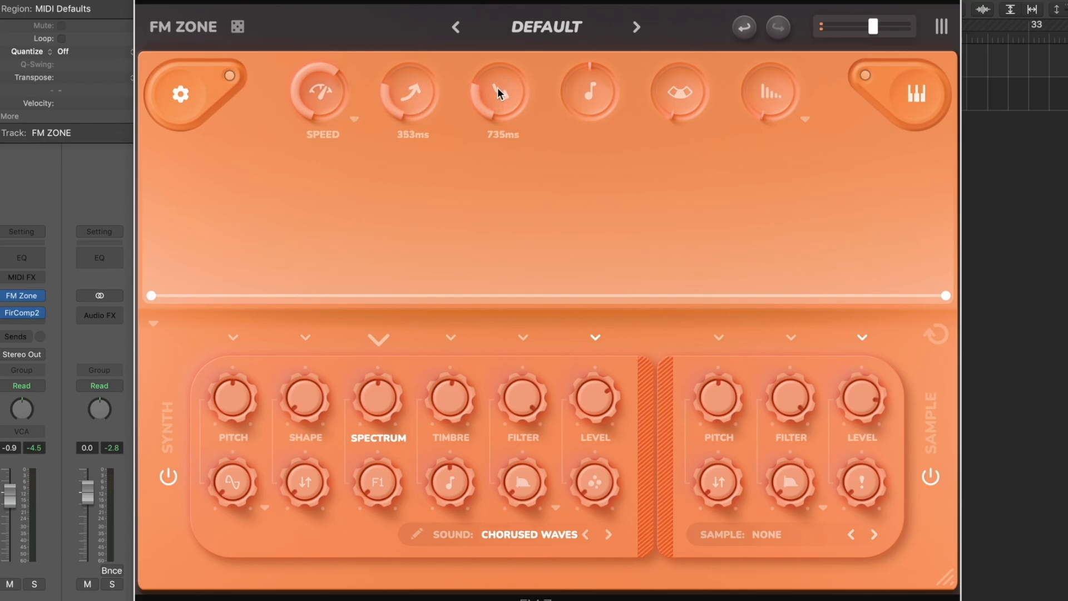
Bring Attack back to its minimum and shorten Release to a small value
drag(406, 91, 406, 119)
drag(410, 102, 411, 96)
mouse_move(502, 98)
mouse_down()
mouse_move(505, 89)
mouse_move(503, 99)
mouse_up()
mouse_move(592, 91)
mouse_down()
mouse_move(598, 131)
mouse_move(599, 85)
mouse_up()
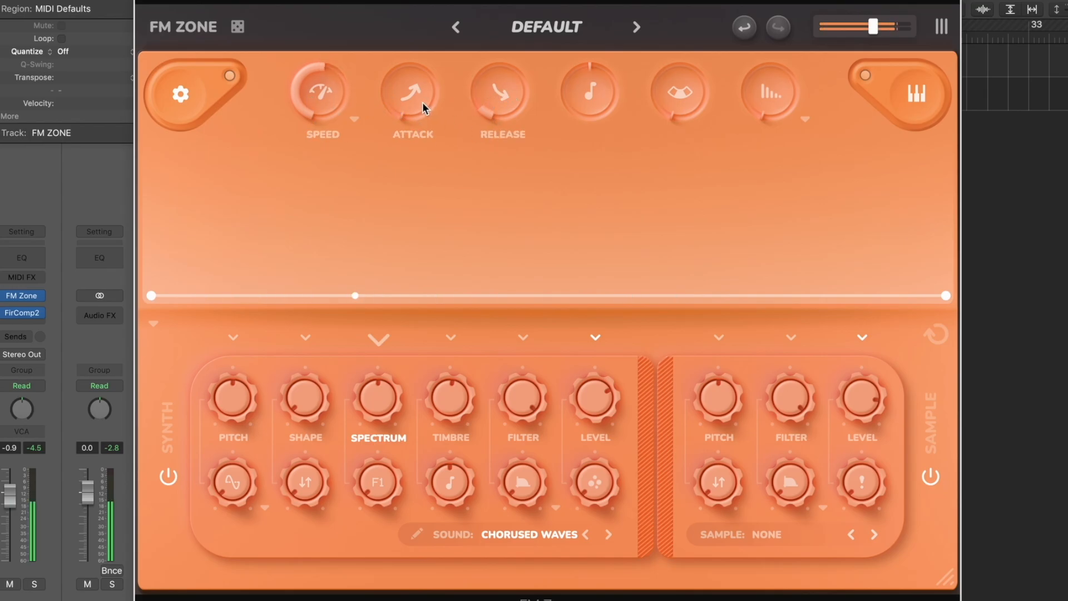
Enable MIDI Resets Oscillators in the global settings and return to the main view
click(182, 96)
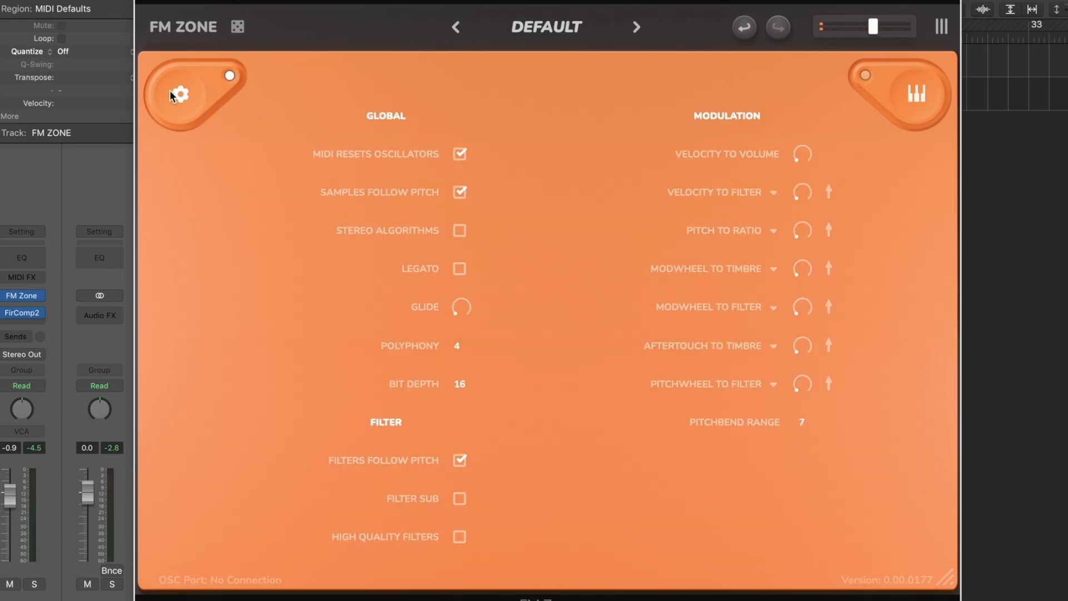
click(172, 95)
Try longer Release and Attack times, returning Attack to its minimum and Release to a short time
mouse_move(419, 95)
mouse_down()
mouse_move(417, 34)
mouse_move(420, 104)
mouse_up()
drag(503, 91, 506, 35)
drag(409, 78, 415, 26)
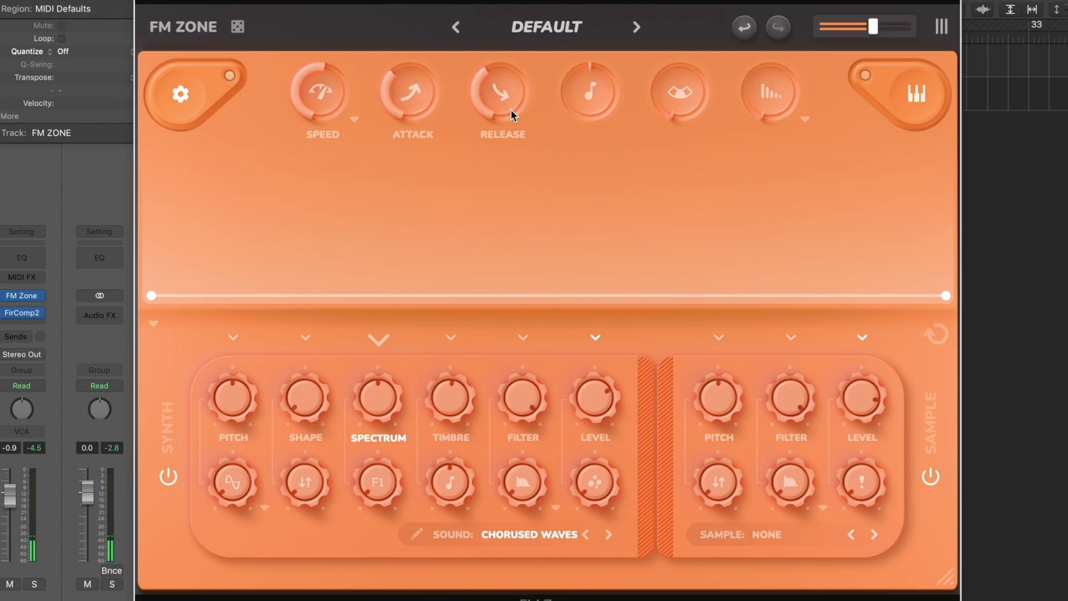
drag(410, 91, 412, 167)
drag(489, 93, 505, 136)
Try out the fourth and fifth upper knobs, returning the fourth to its centre and the fifth to its minimum
drag(591, 90, 589, 178)
drag(595, 35, 590, 102)
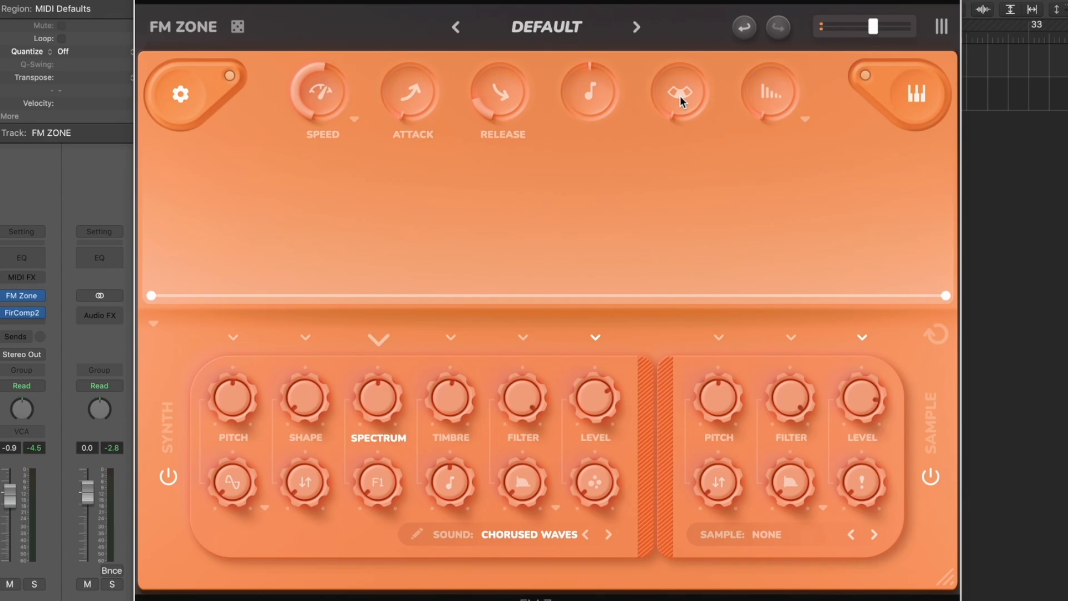
drag(680, 96, 691, 0)
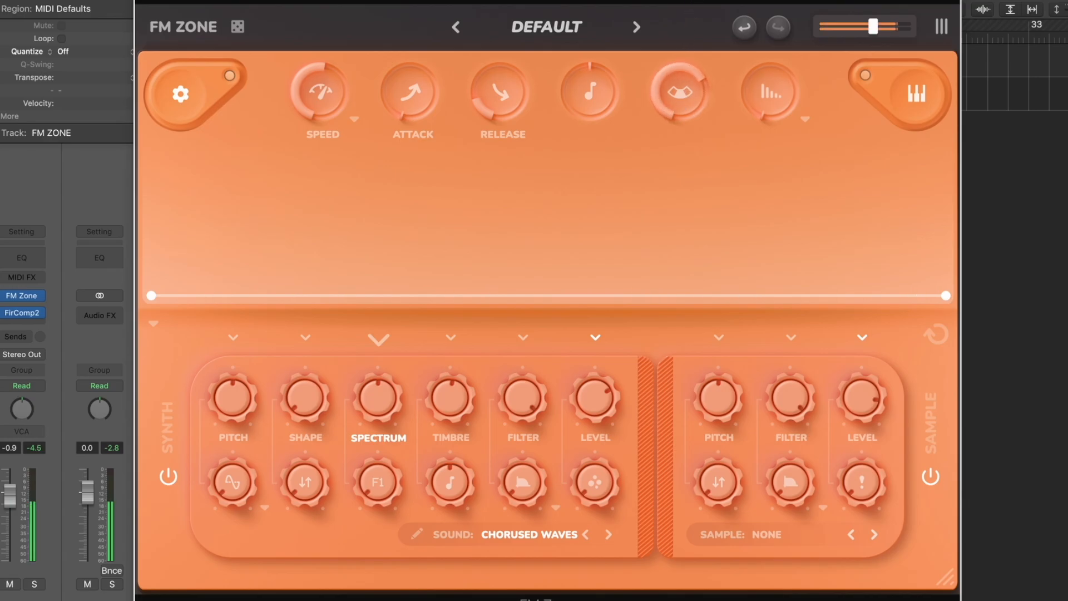
drag(686, 108, 649, 213)
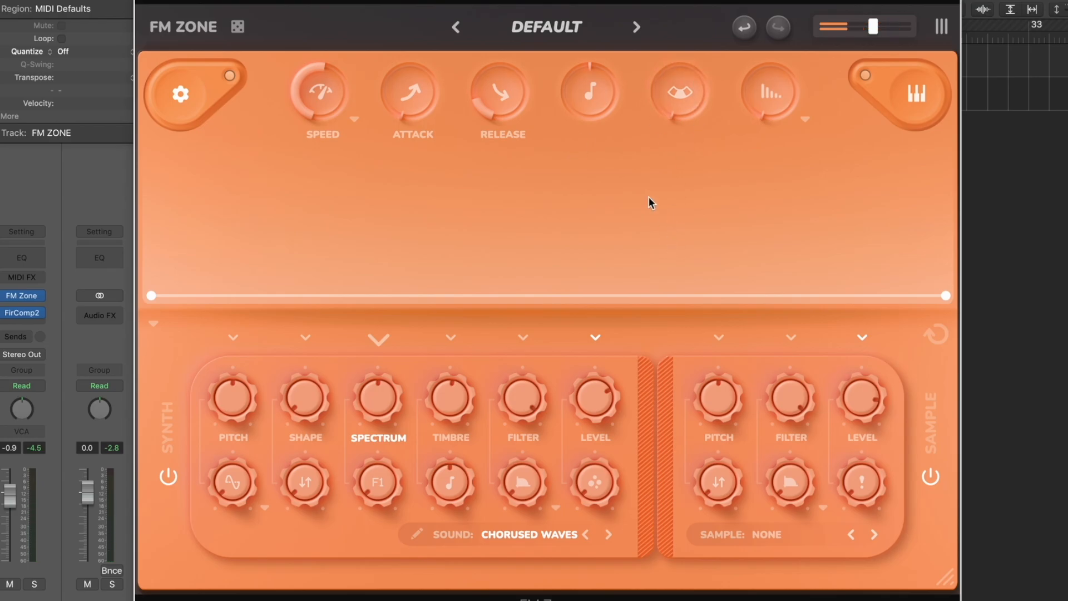
drag(682, 75, 683, 0)
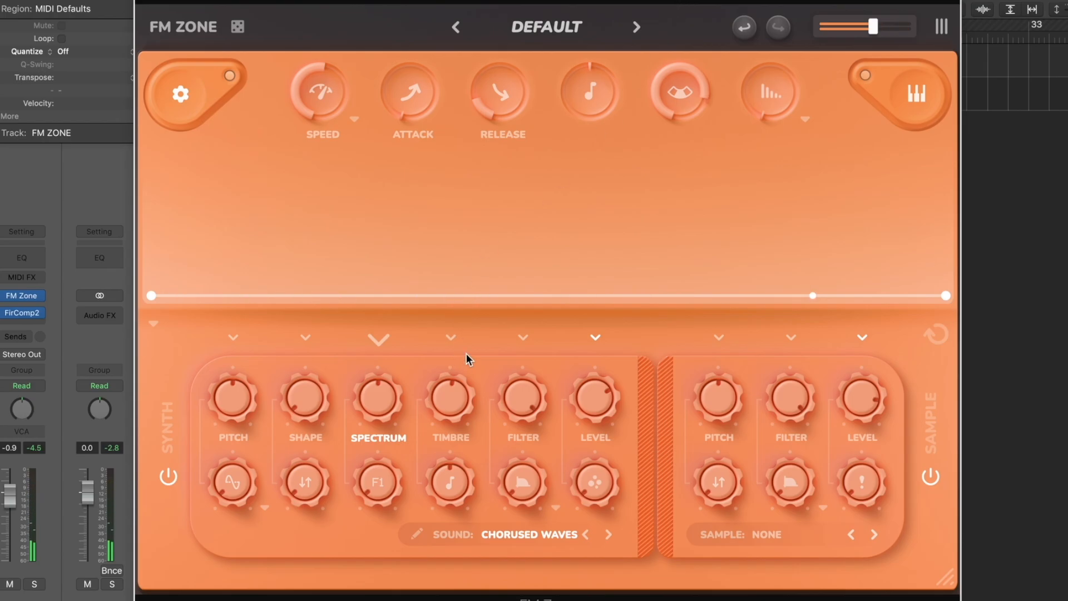
drag(673, 89, 669, 240)
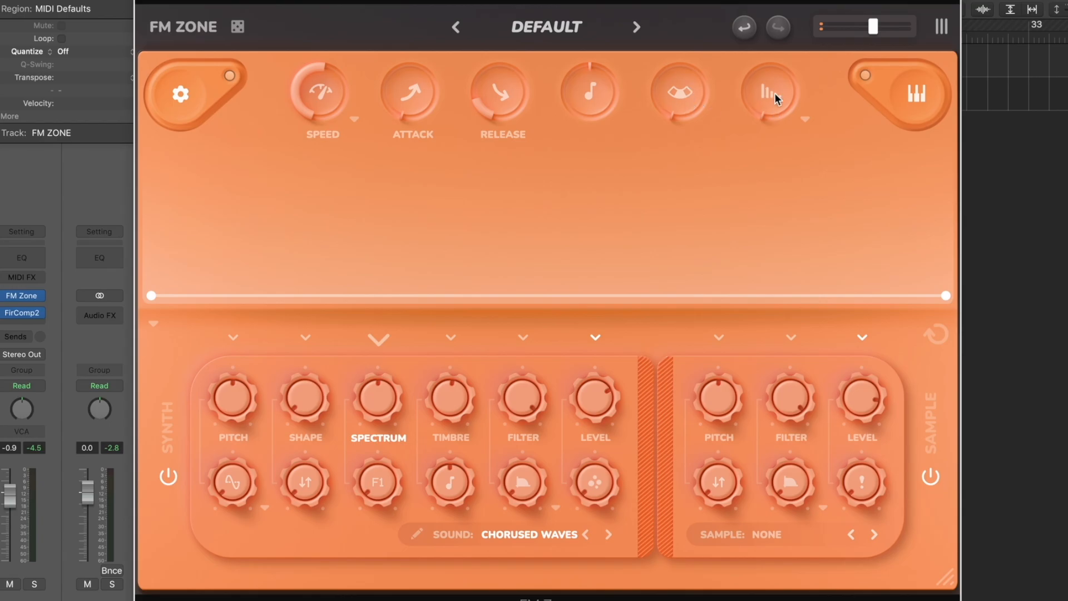
Choose Sparkle as the effect type, raising the effect amount to audition it and lowering it again
drag(773, 96, 775, 5)
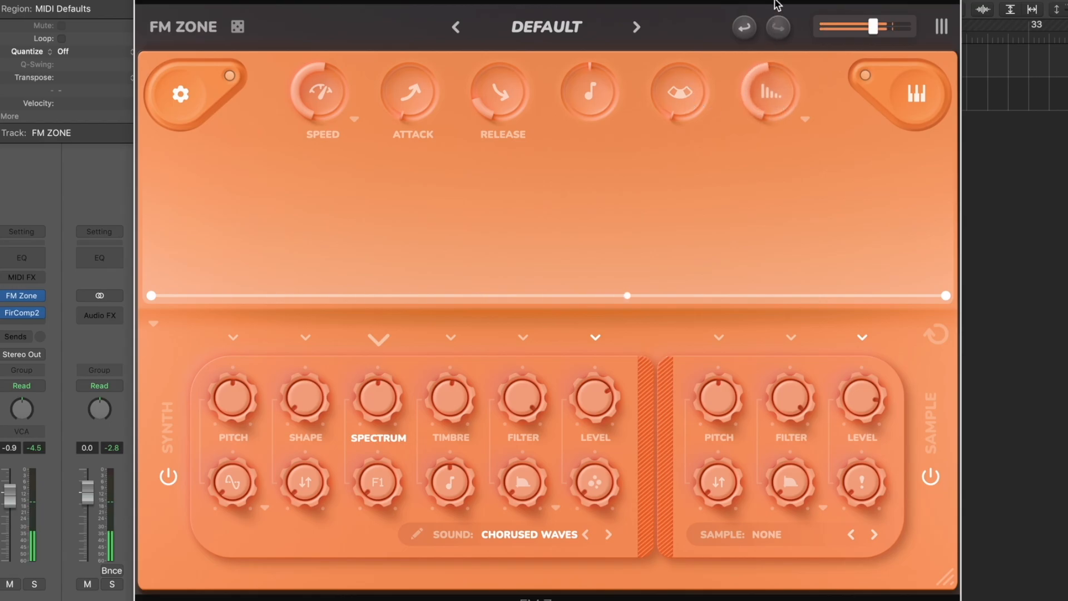
click(805, 120)
click(824, 293)
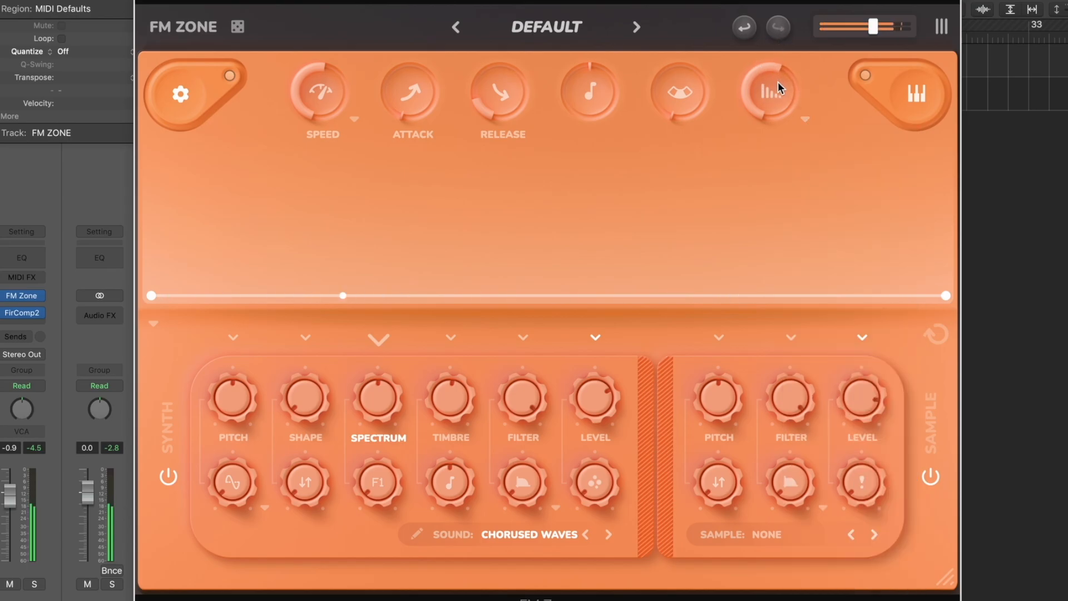
drag(776, 103, 792, 180)
Review the available effect types and audition a higher Sparkle amount, returning the amount to its minimum
click(806, 121)
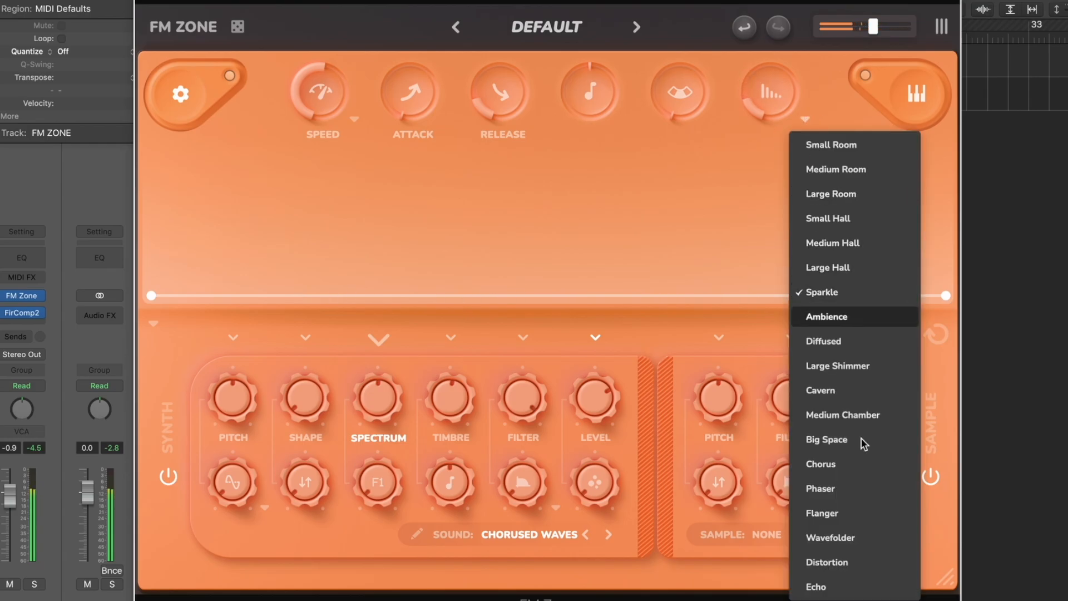
click(687, 29)
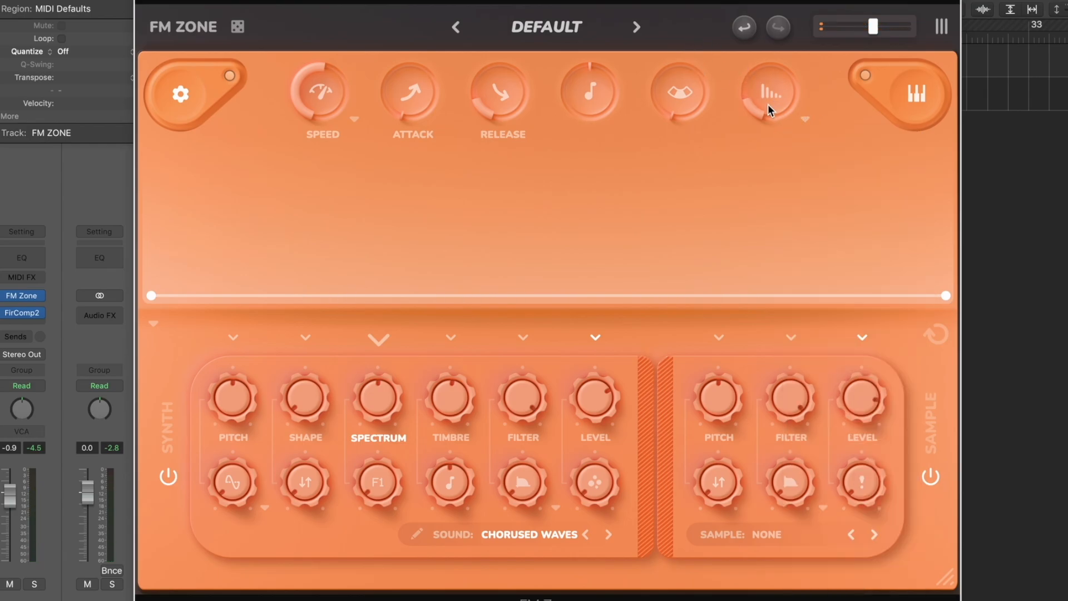
drag(771, 123, 768, 25)
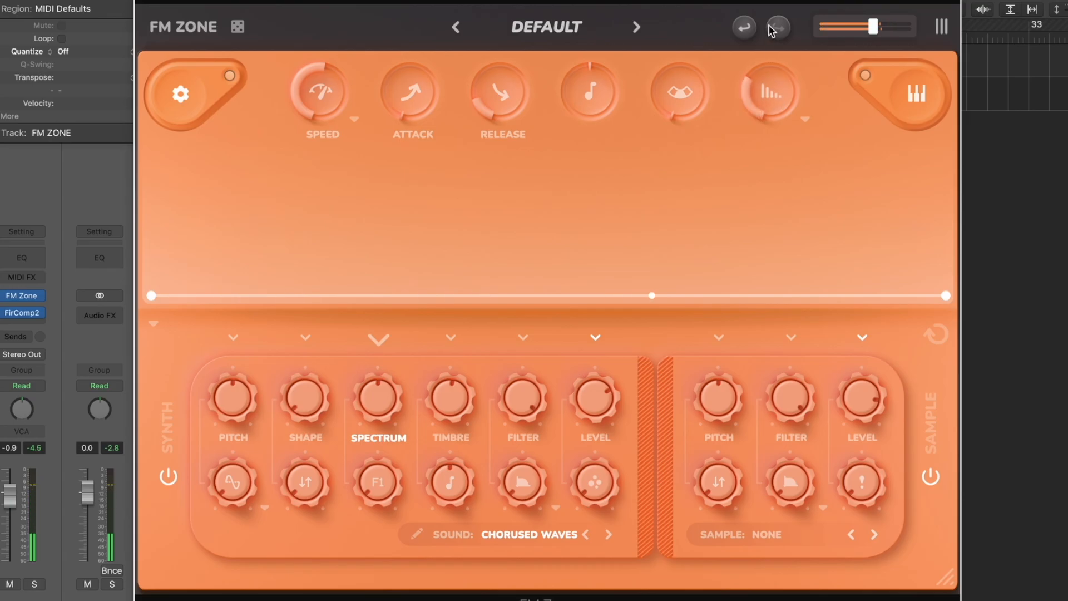
drag(769, 25, 767, 109)
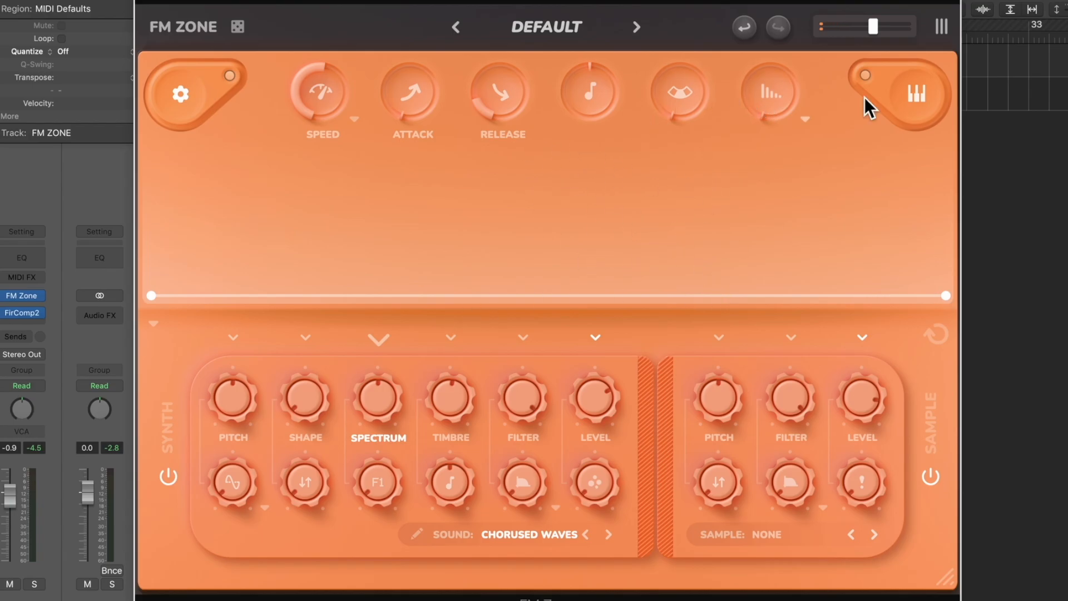
Show the on-screen piano keyboard and hide it again
click(916, 94)
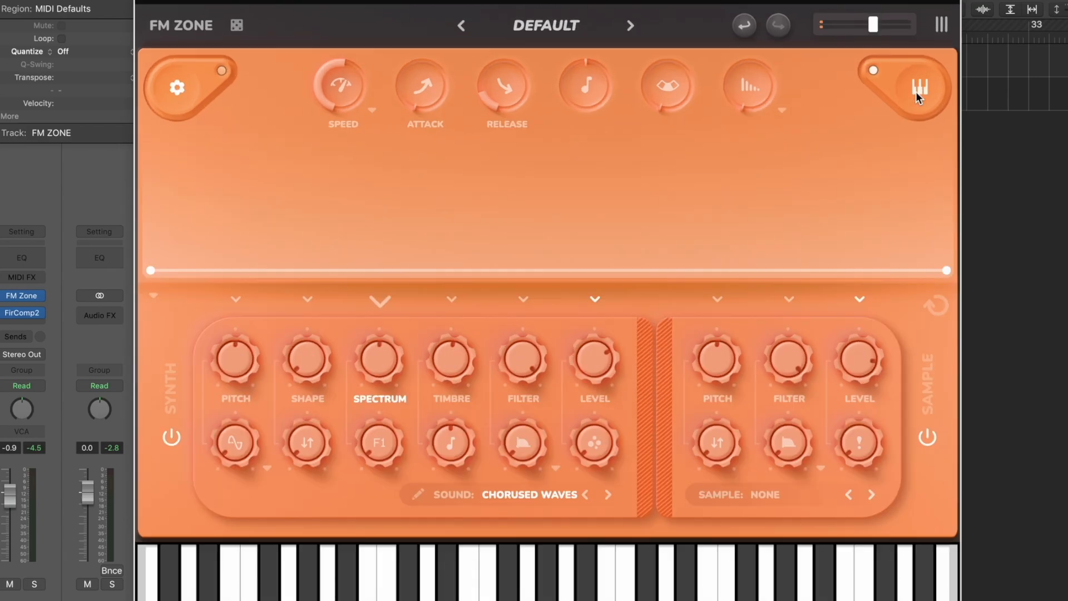
click(918, 95)
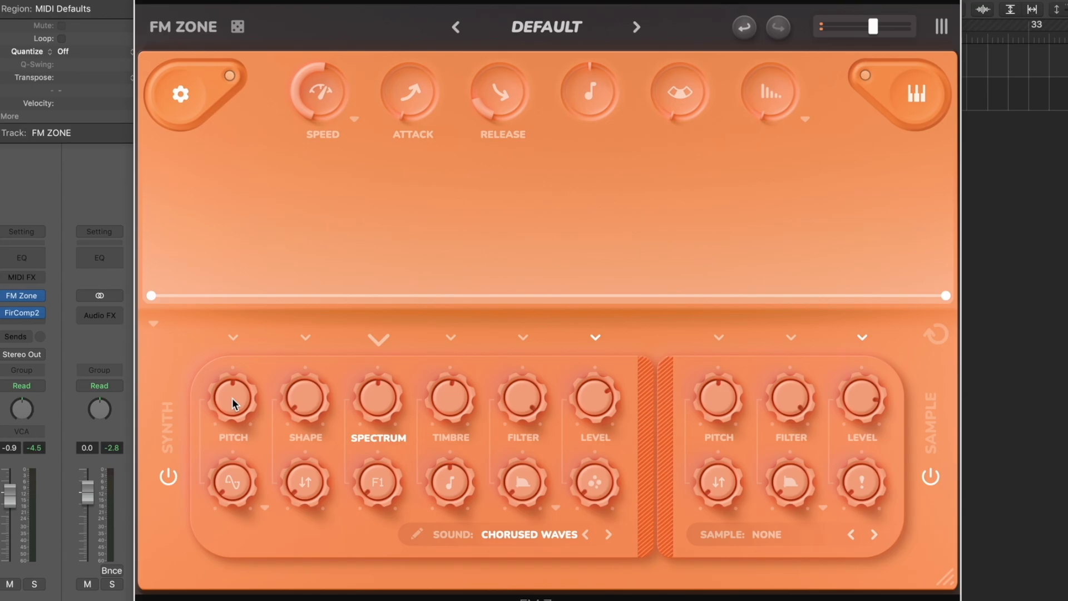
Try lowering the synth Pitch to about -17.89, reset it to its default and display the Pitch envelope
drag(233, 402, 234, 467)
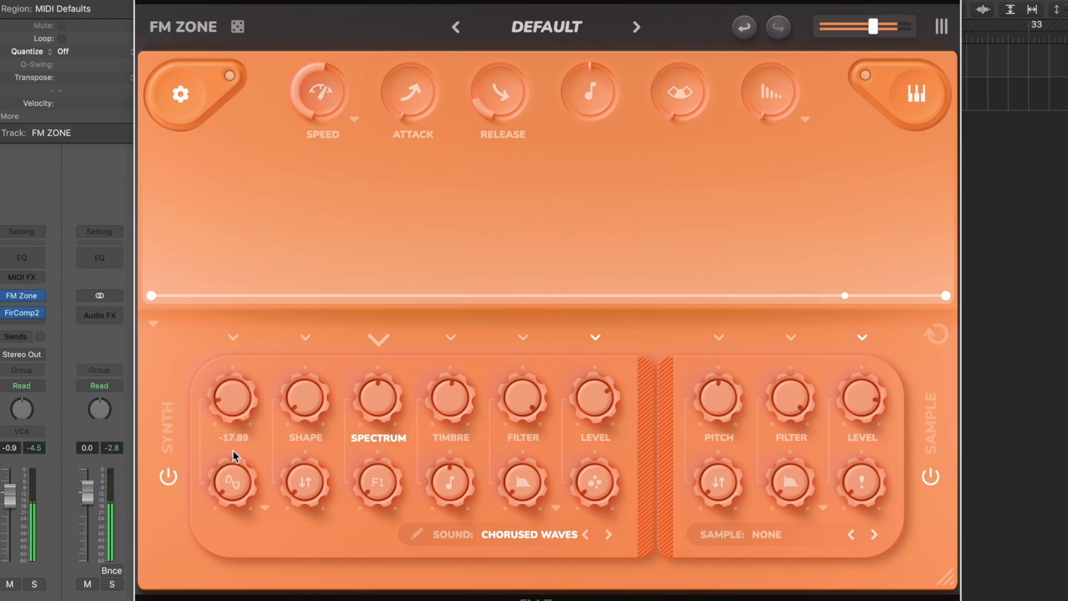
double_click(238, 401)
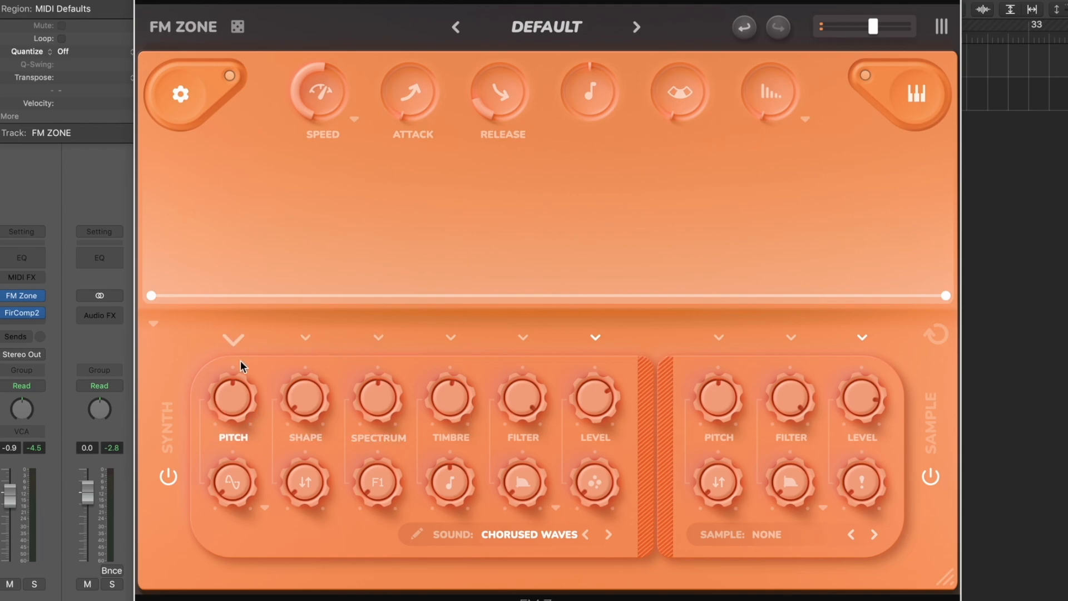
Raise the start point of the Pitch envelope and add two intermediate points to form a wavy curve
drag(151, 295, 161, 187)
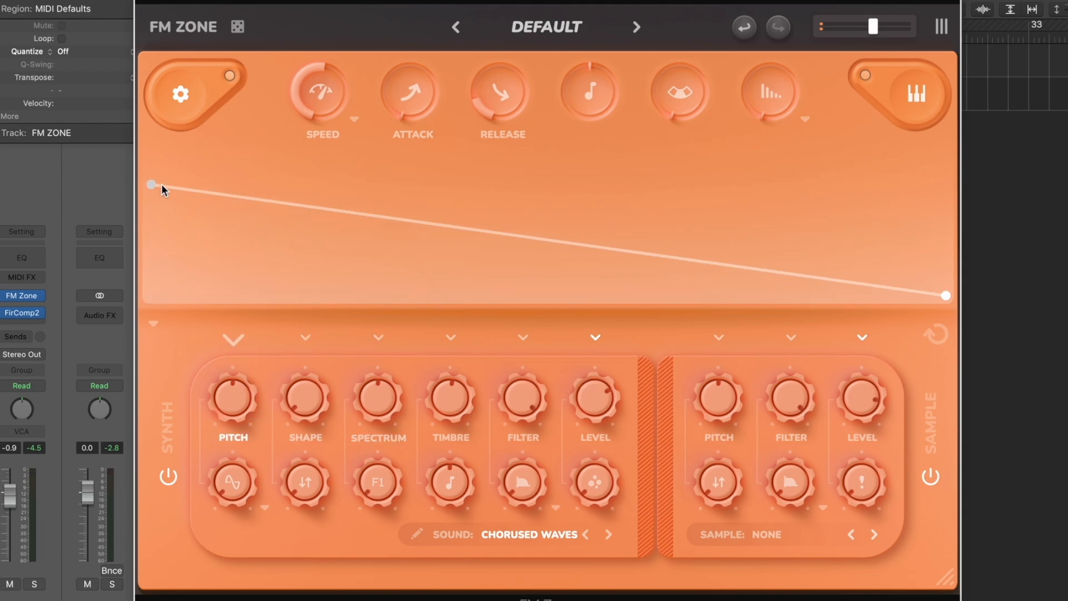
click(405, 258)
click(765, 202)
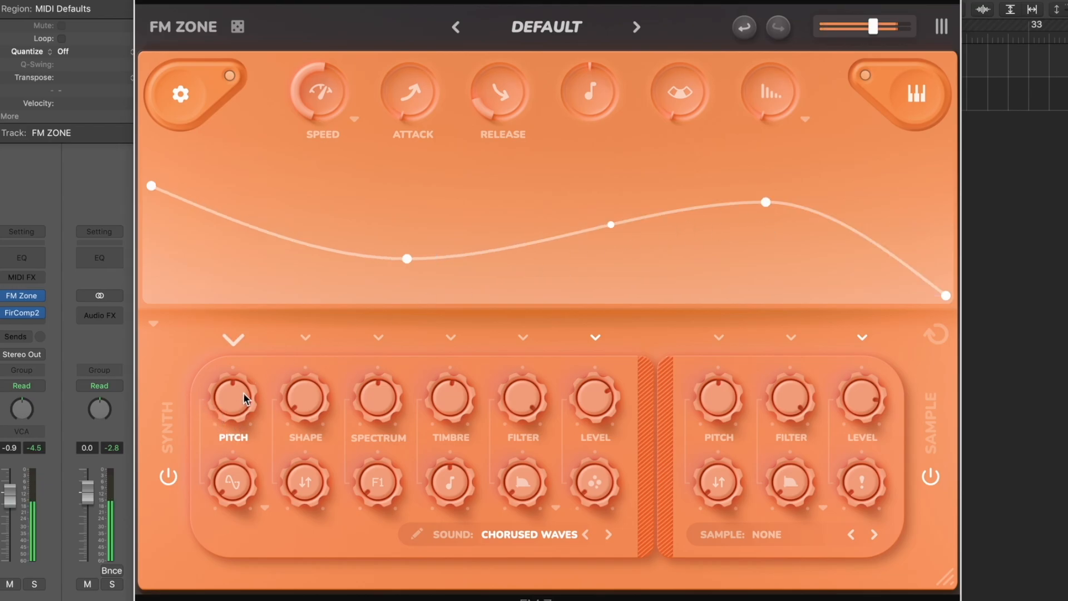
Reset the Pitch envelope with Init Envelope
click(154, 322)
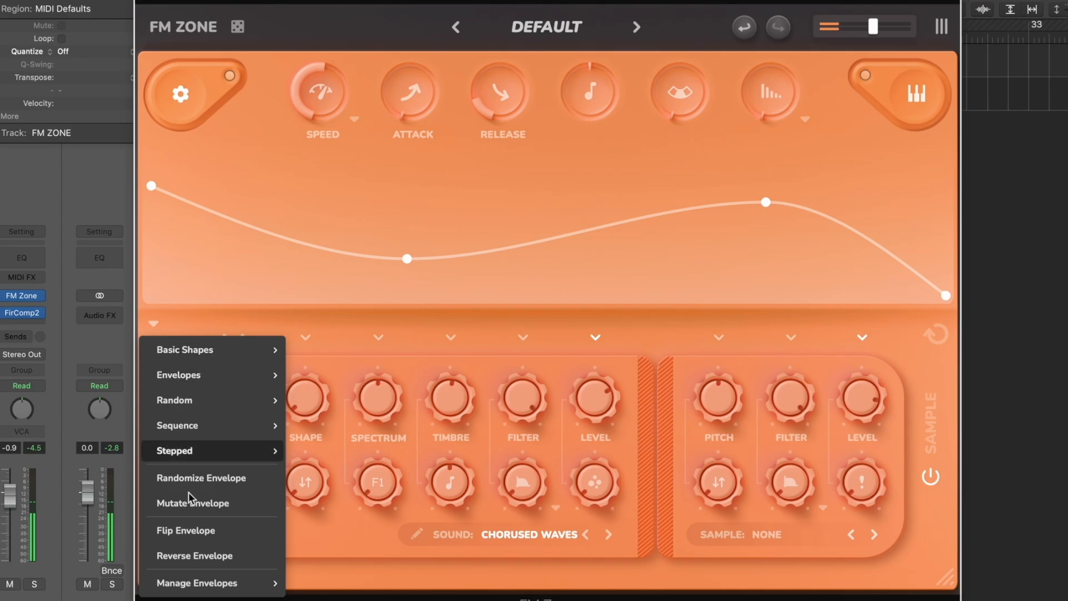
mouse_move(228, 582)
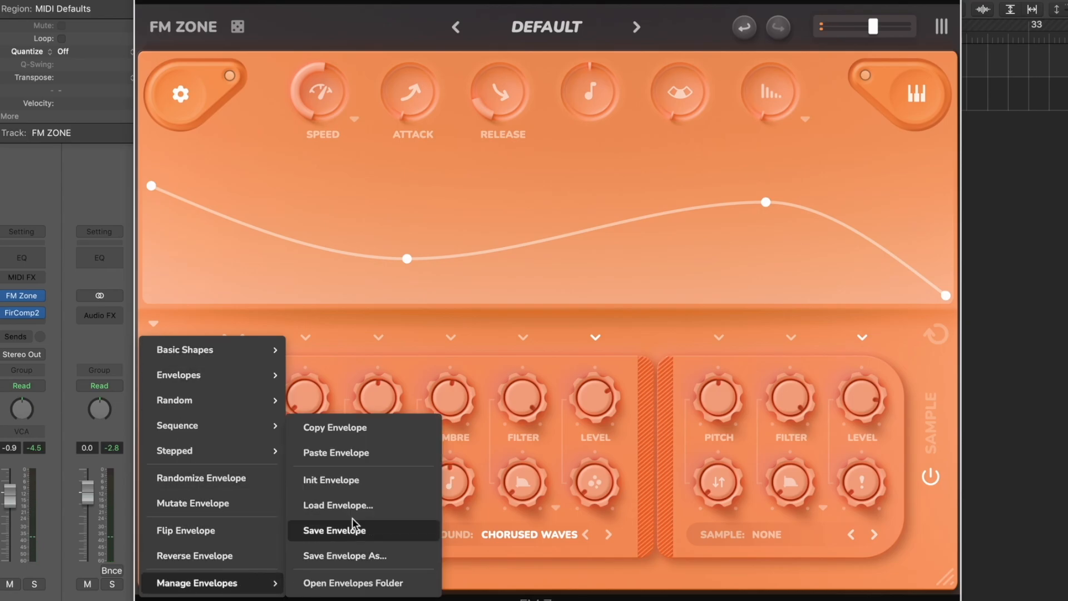
click(352, 482)
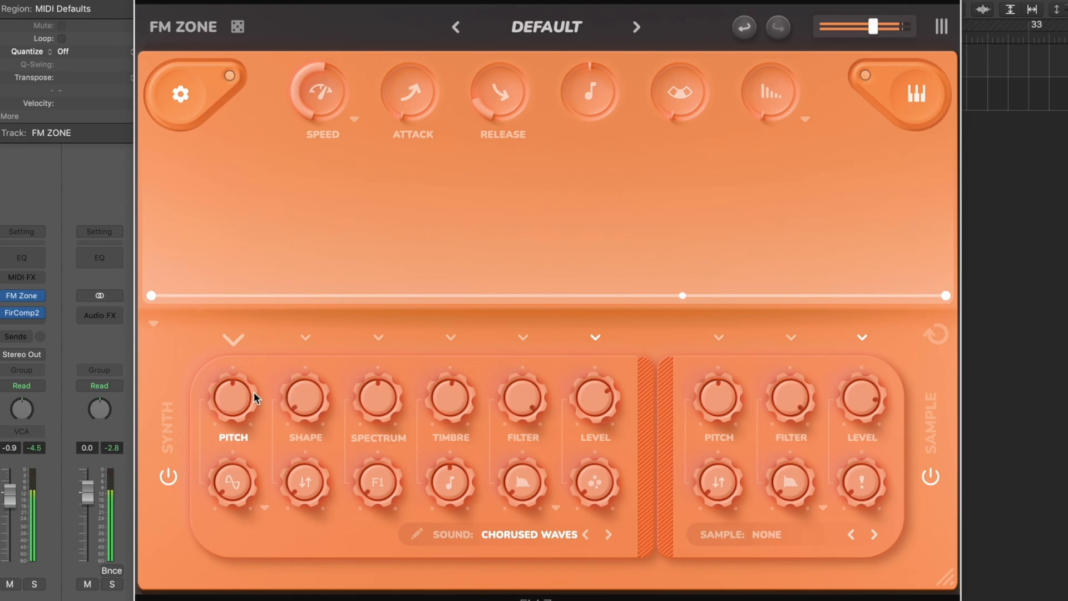
Raise the synth Shape in stages up to 1.00
drag(235, 397, 236, 399)
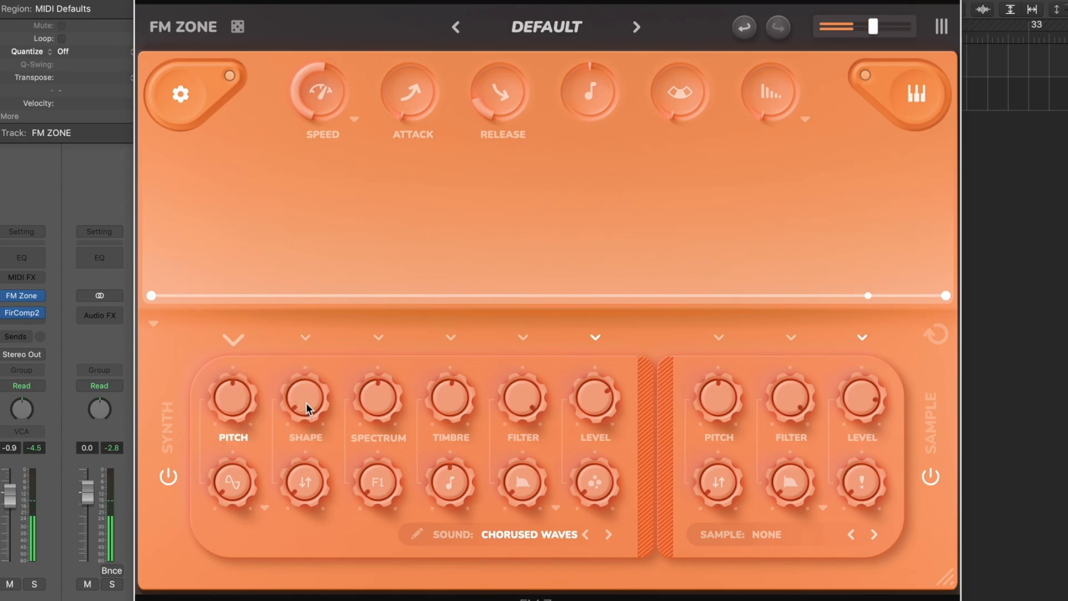
drag(305, 402, 305, 351)
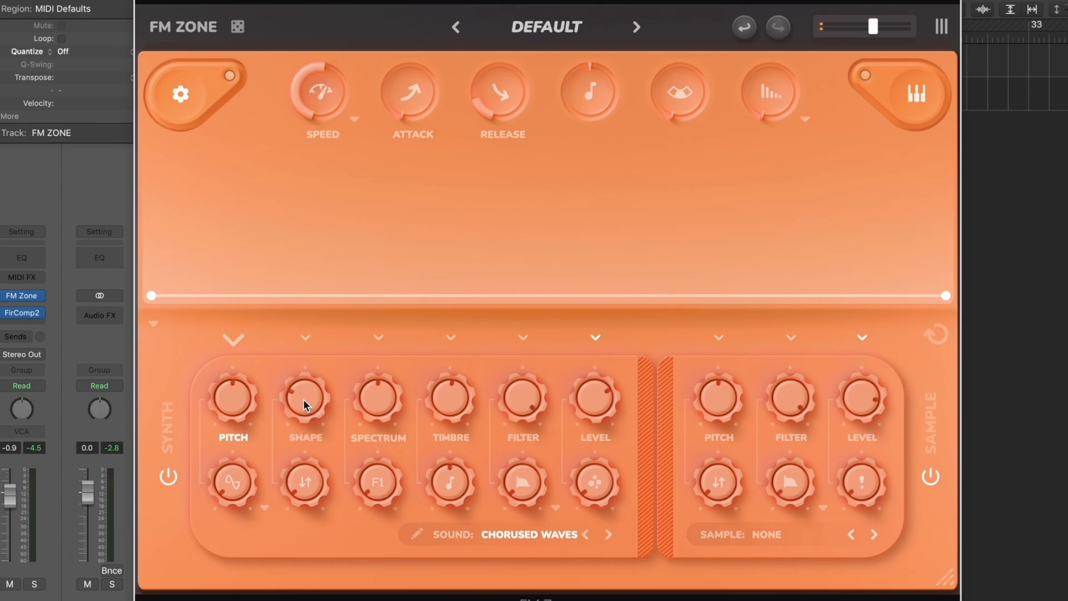
drag(305, 405, 305, 402)
drag(304, 354, 313, 258)
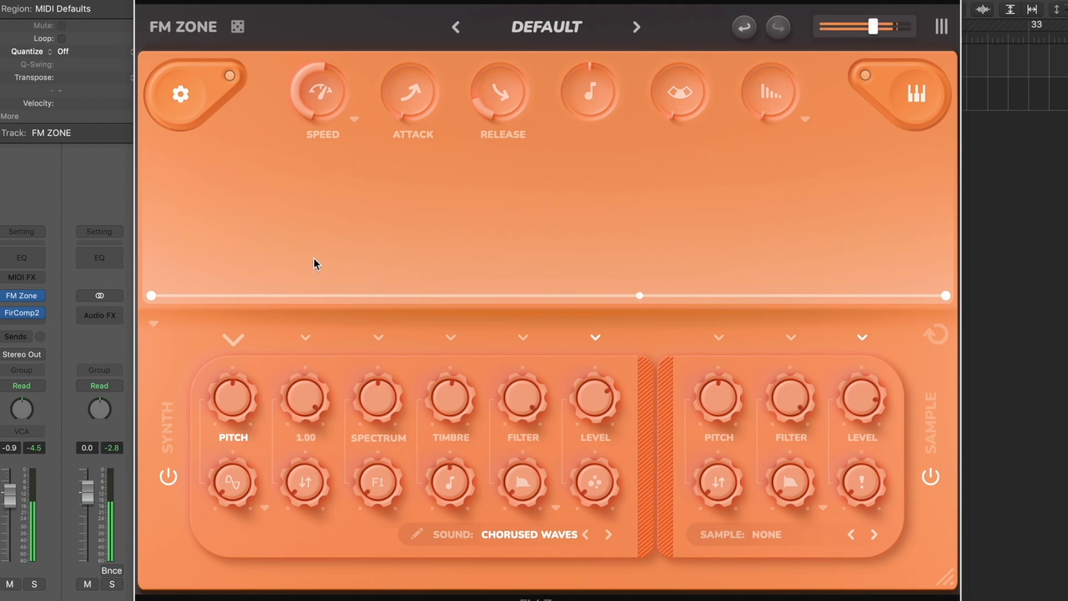
Lower the synth Spectrum, Timbre and Shape knobs to their minimums
drag(379, 405, 388, 511)
drag(450, 391, 445, 464)
drag(303, 396, 304, 598)
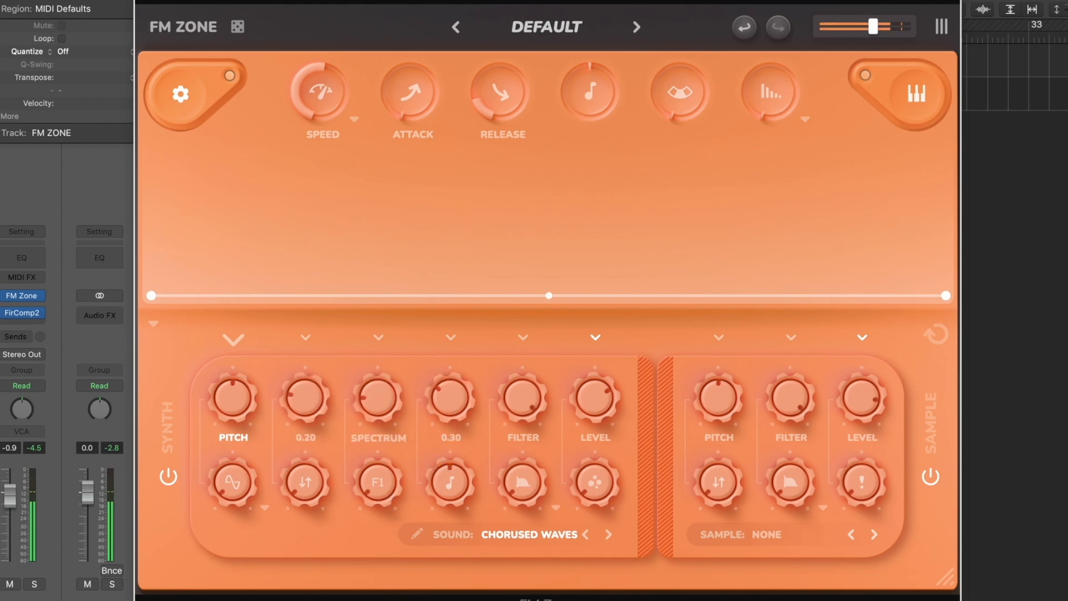
drag(383, 392, 399, 412)
drag(459, 387, 451, 498)
mouse_move(371, 396)
mouse_down()
mouse_move(368, 428)
mouse_move(305, 377)
mouse_move(320, 196)
mouse_up()
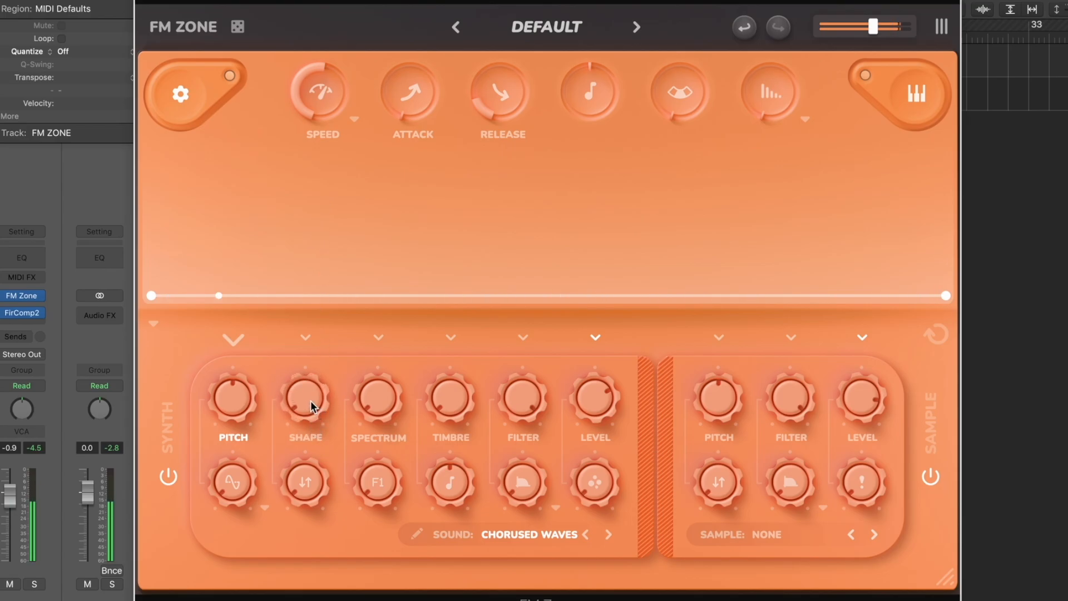
drag(311, 401, 304, 449)
Raise the synth Spectrum and Timbre back to about halfway
drag(379, 399, 349, 272)
drag(458, 401, 464, 259)
mouse_move(370, 384)
mouse_down()
mouse_move(382, 358)
mouse_move(382, 386)
mouse_move(389, 333)
mouse_move(382, 383)
mouse_up()
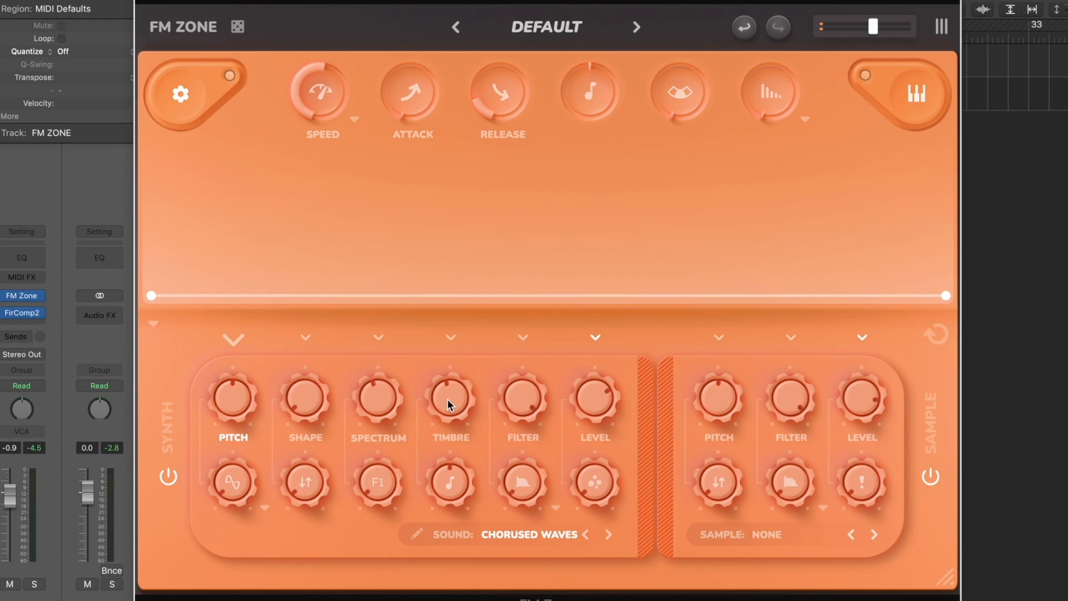
Sweep the synth Timbre and Spectrum, leaving Spectrum slightly above centre and Timbre at its centre
drag(442, 402, 460, 335)
drag(375, 402, 391, 309)
mouse_move(373, 394)
mouse_down()
mouse_move(373, 502)
mouse_move(382, 402)
mouse_up()
drag(456, 395, 452, 361)
mouse_move(453, 399)
mouse_down()
mouse_move(452, 355)
mouse_move(447, 532)
mouse_move(448, 409)
mouse_up()
drag(384, 396, 379, 445)
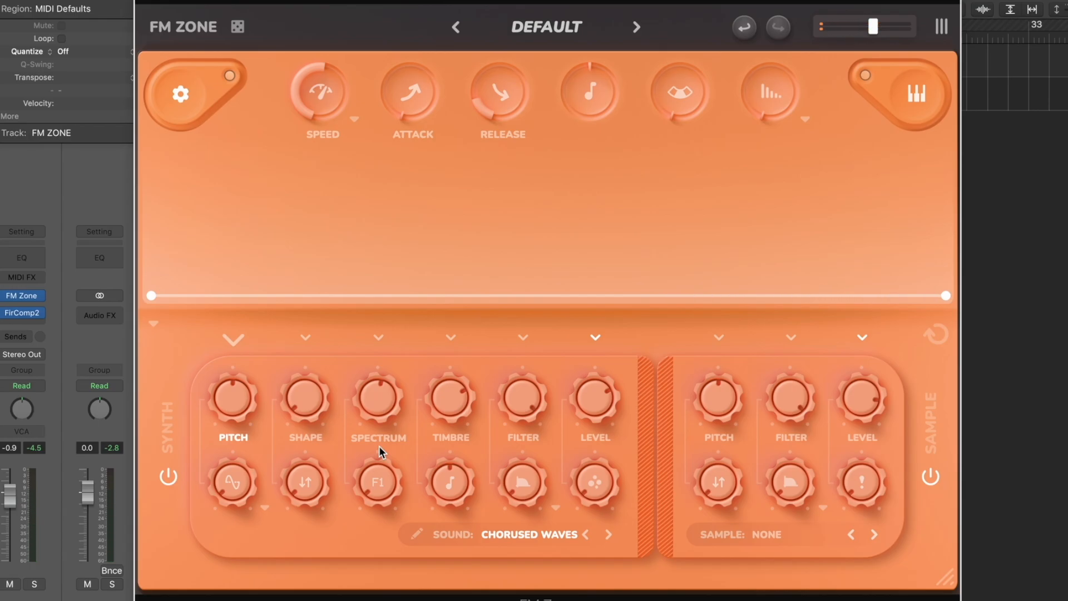
drag(449, 394, 491, 112)
Try a long Attack, return it to its minimum, and shorten Release to a small value
drag(415, 112, 420, 1)
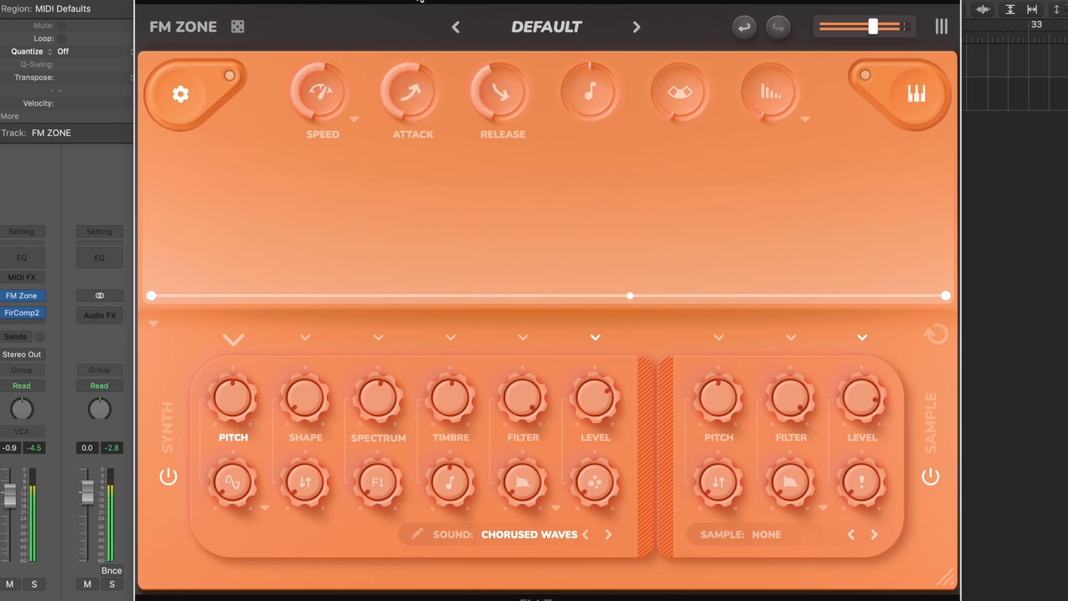
drag(411, 100, 414, 222)
drag(500, 93, 446, 149)
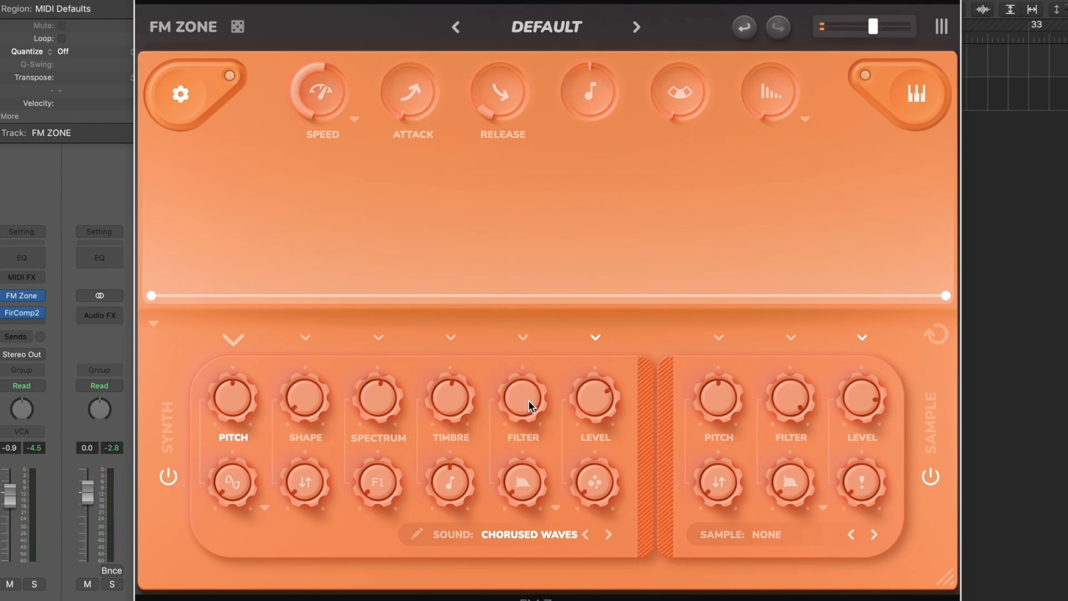
Switch the synth filter to SEM Style and audition different Filter cutoff and resonance amounts
drag(529, 399, 551, 506)
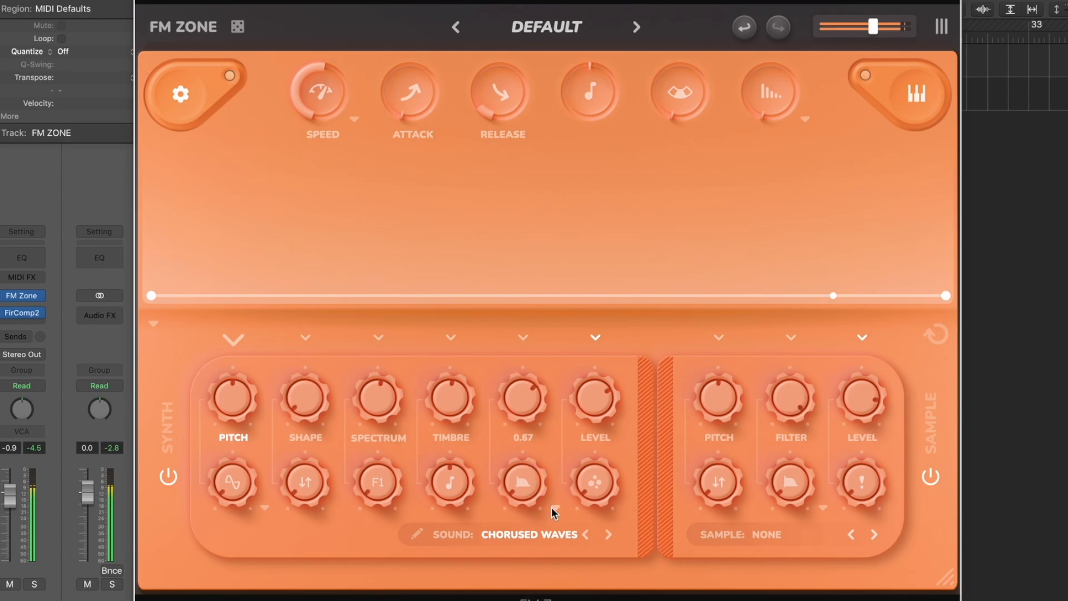
click(554, 507)
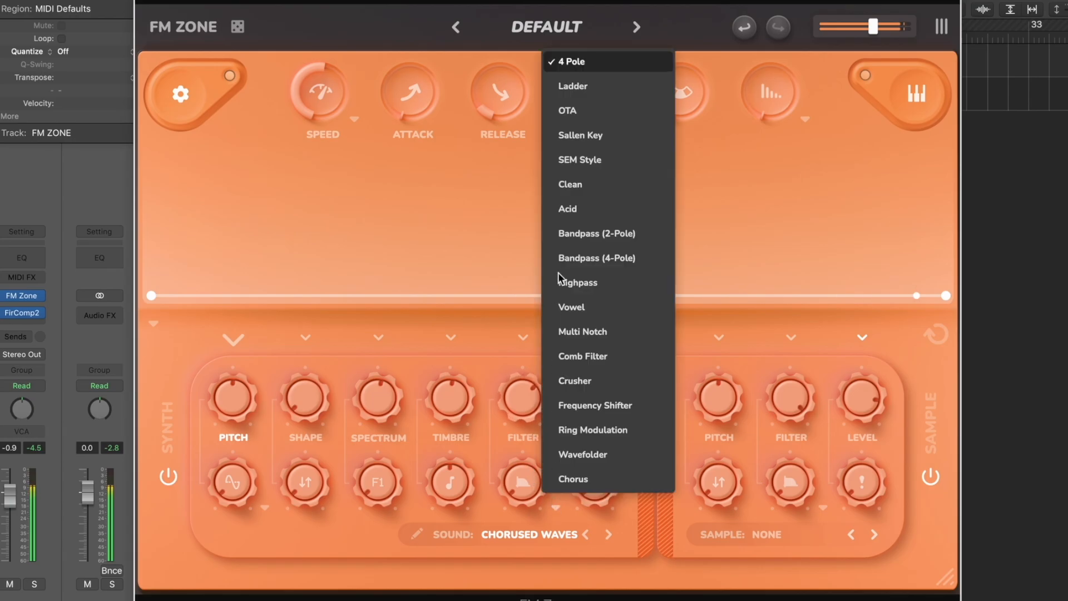
click(585, 160)
mouse_move(522, 398)
mouse_down()
mouse_move(519, 443)
mouse_move(524, 347)
mouse_move(524, 401)
mouse_up()
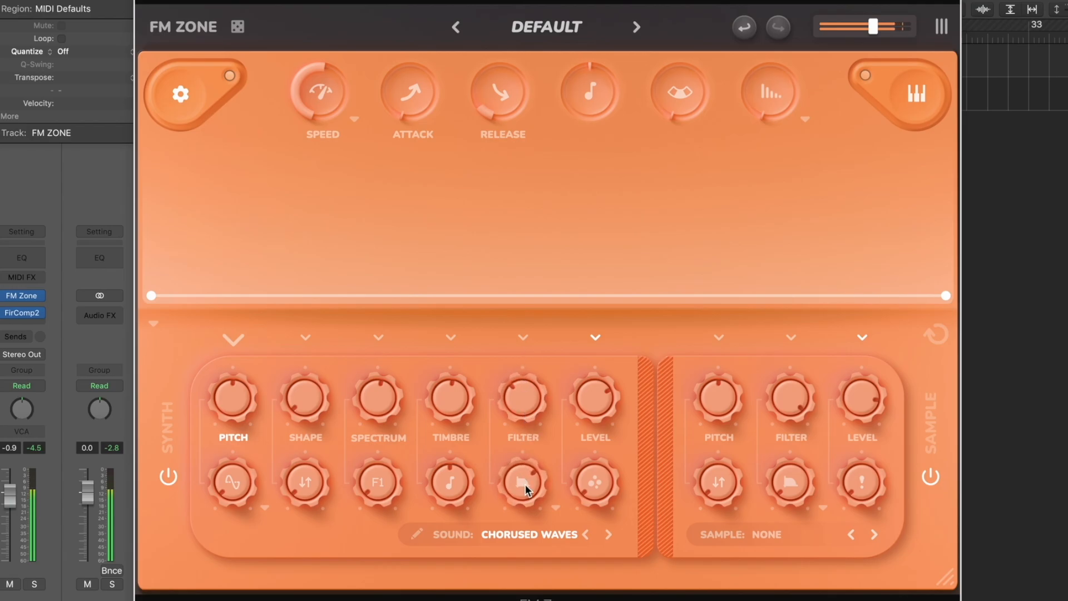
mouse_move(522, 439)
drag(524, 477, 529, 370)
Sweep the SEM Style synth filter again, reset its resonance and return Filter to 1.00, and adjust the synth Level slightly
click(555, 507)
click(584, 164)
drag(524, 403, 519, 364)
drag(528, 416, 529, 327)
double_click(522, 482)
double_click(523, 401)
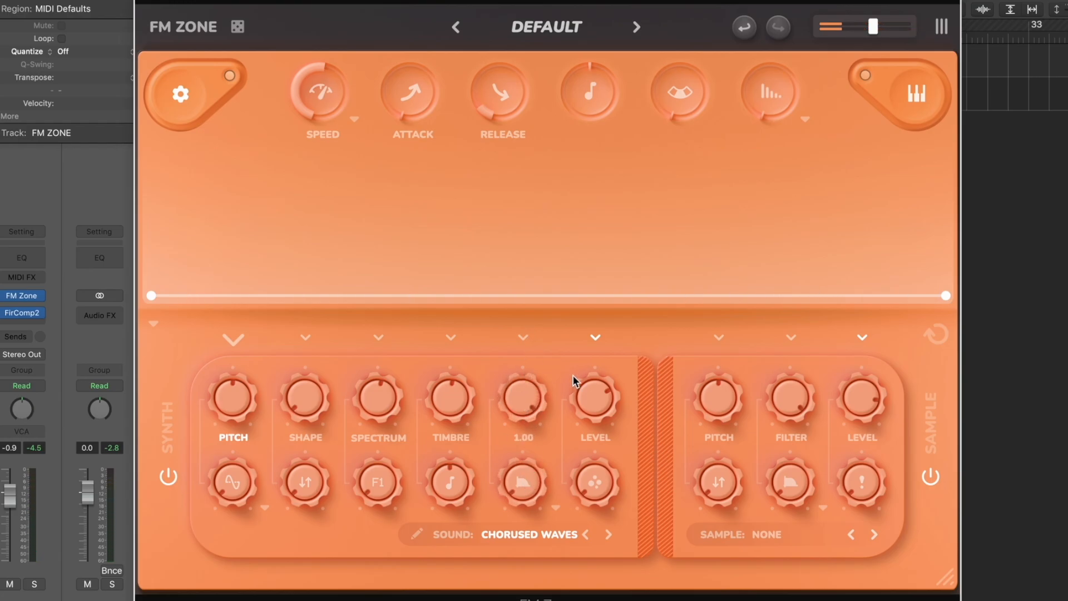
mouse_move(595, 403)
mouse_down()
mouse_move(602, 501)
mouse_move(605, 390)
mouse_move(589, 403)
mouse_up()
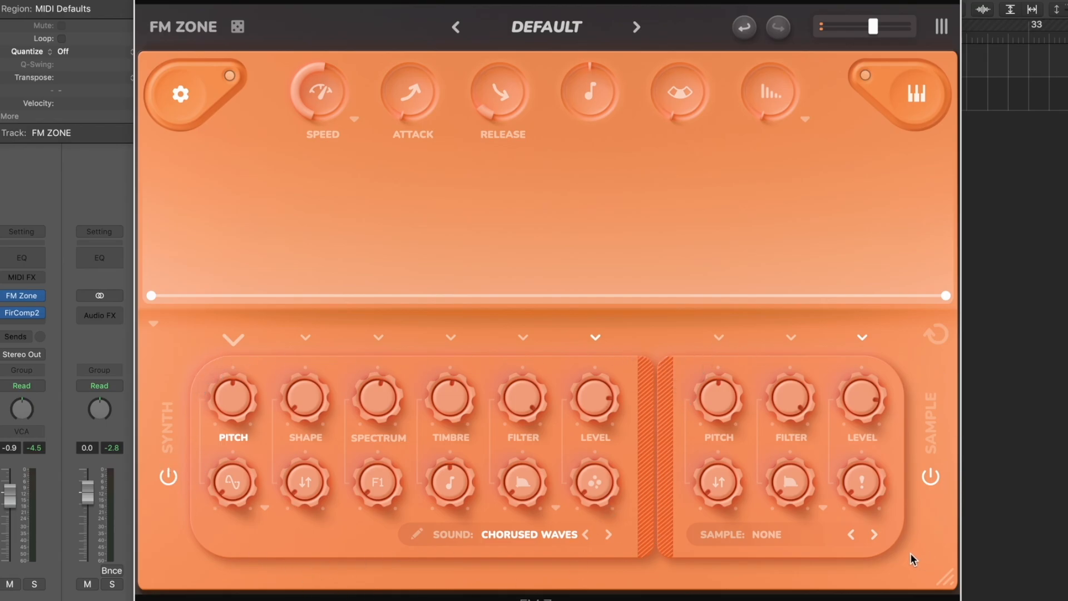
Show the sample section's Pitch envelope and look through the sample categories, including Basic Waves, without loading a sample
mouse_move(727, 367)
click(720, 339)
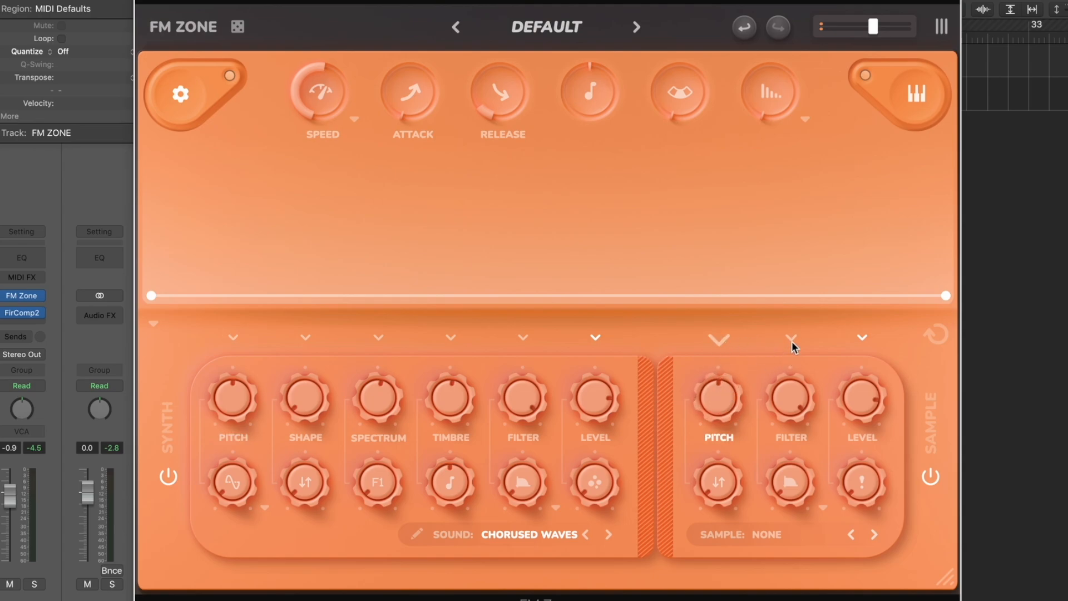
click(777, 534)
mouse_move(786, 587)
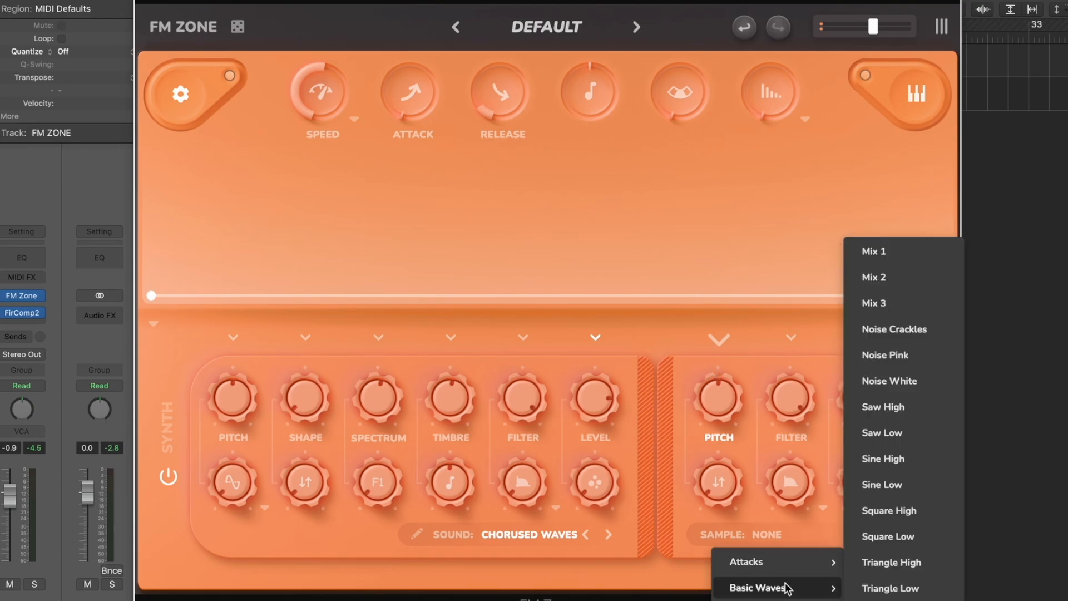
click(676, 554)
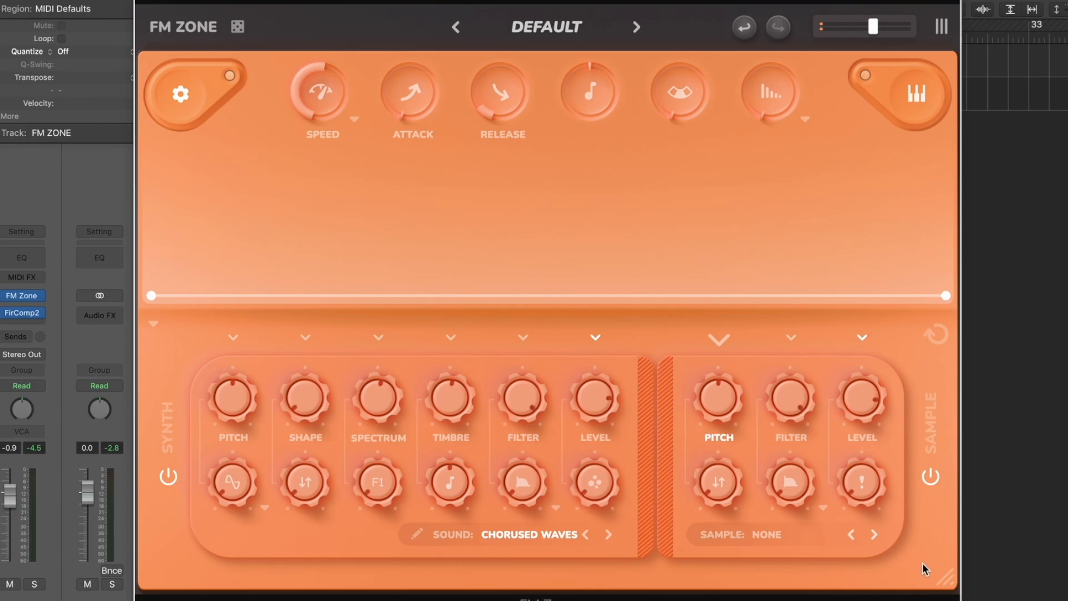
Check the sample filter types and switch the sample section off
click(823, 504)
click(823, 504)
click(931, 476)
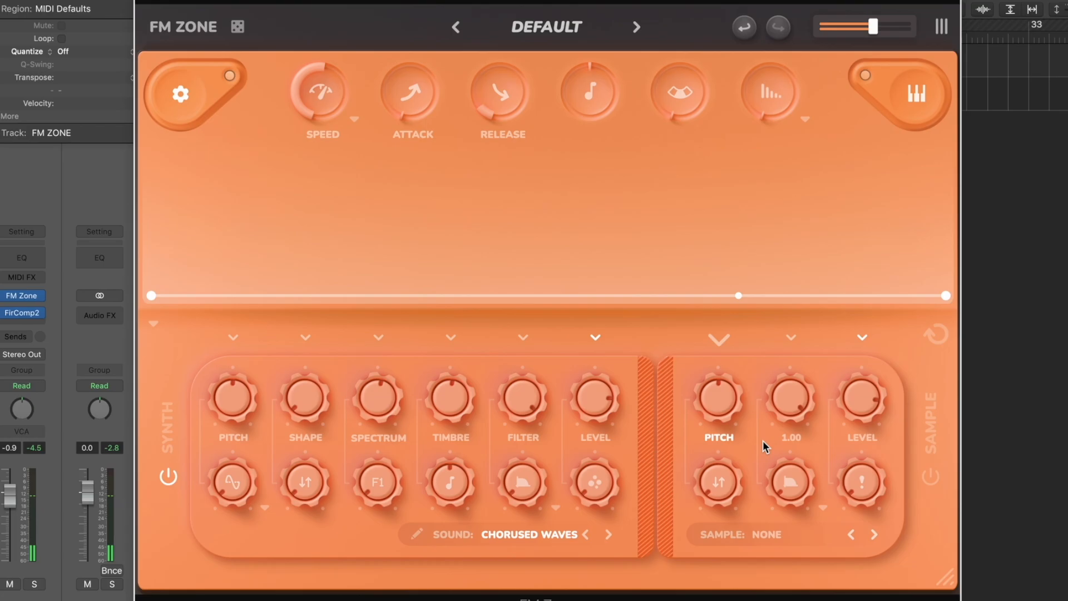
Load the Jungle Horn preset from the FX category
click(562, 24)
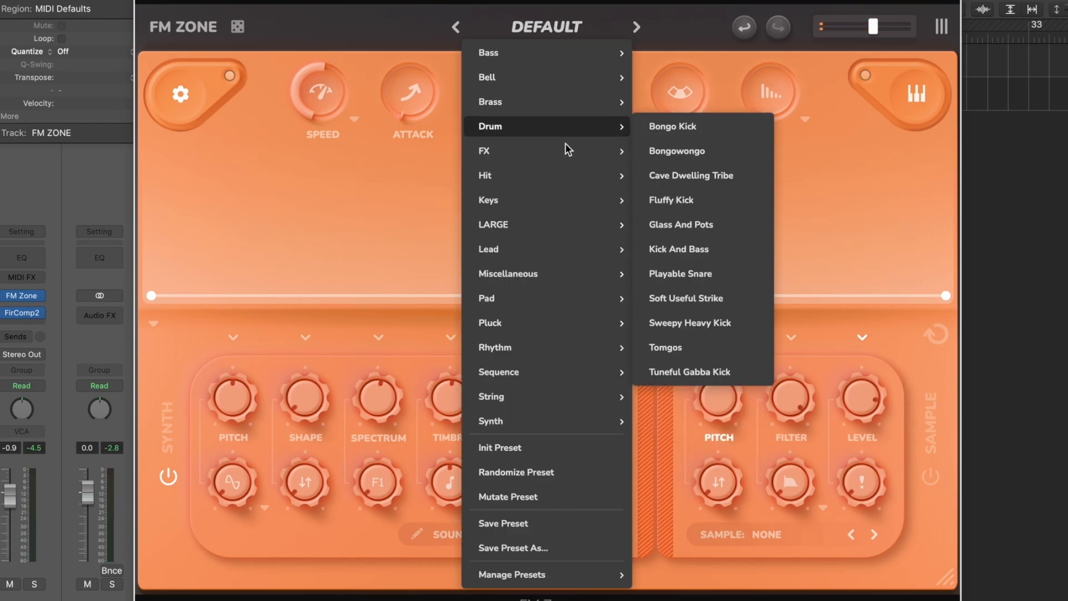
mouse_move(565, 145)
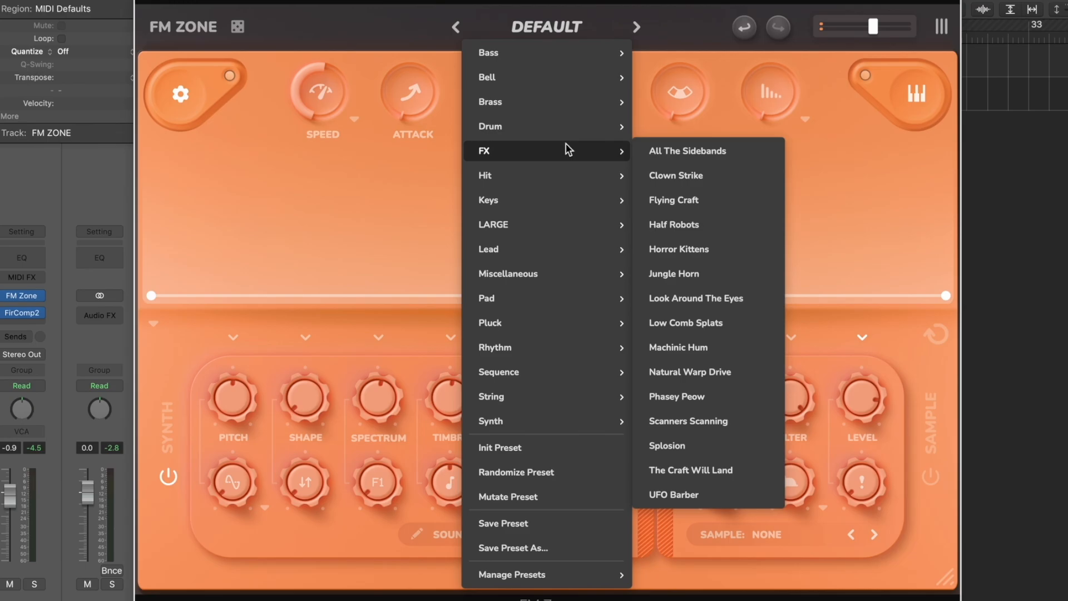
click(673, 274)
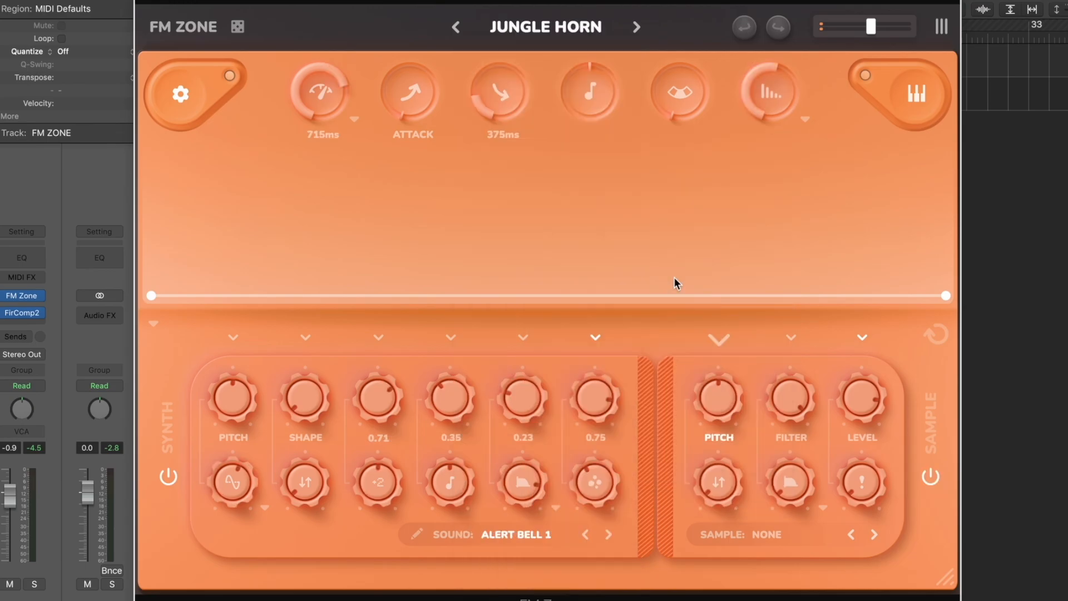
Step forward through the FX presets to Splosion and go back one preset to Scanners Scanning
click(636, 27)
click(637, 27)
click(636, 27)
click(636, 27)
click(636, 27)
click(636, 27)
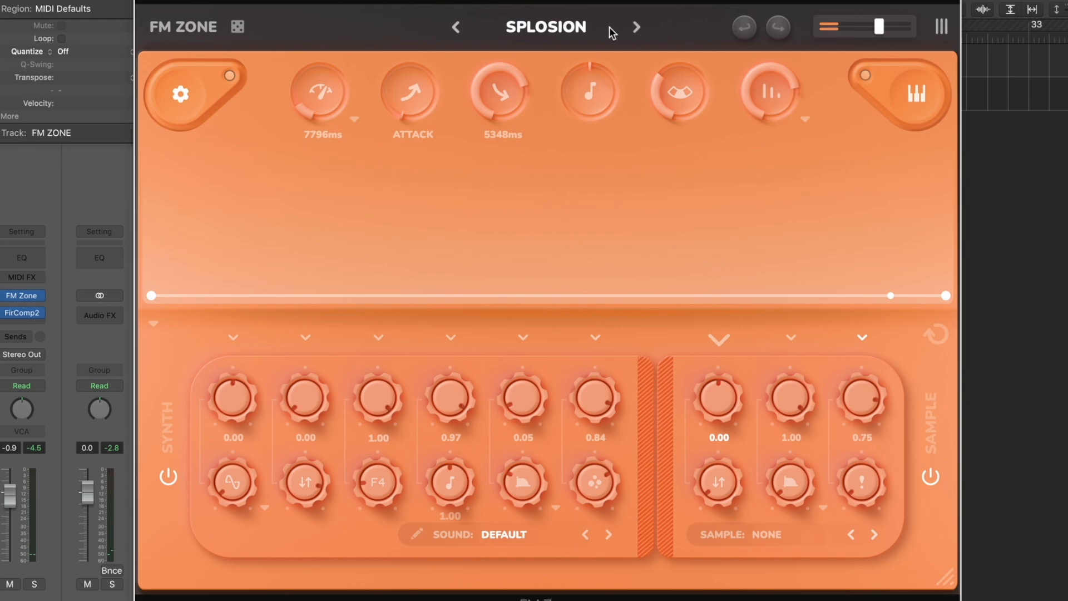
click(455, 28)
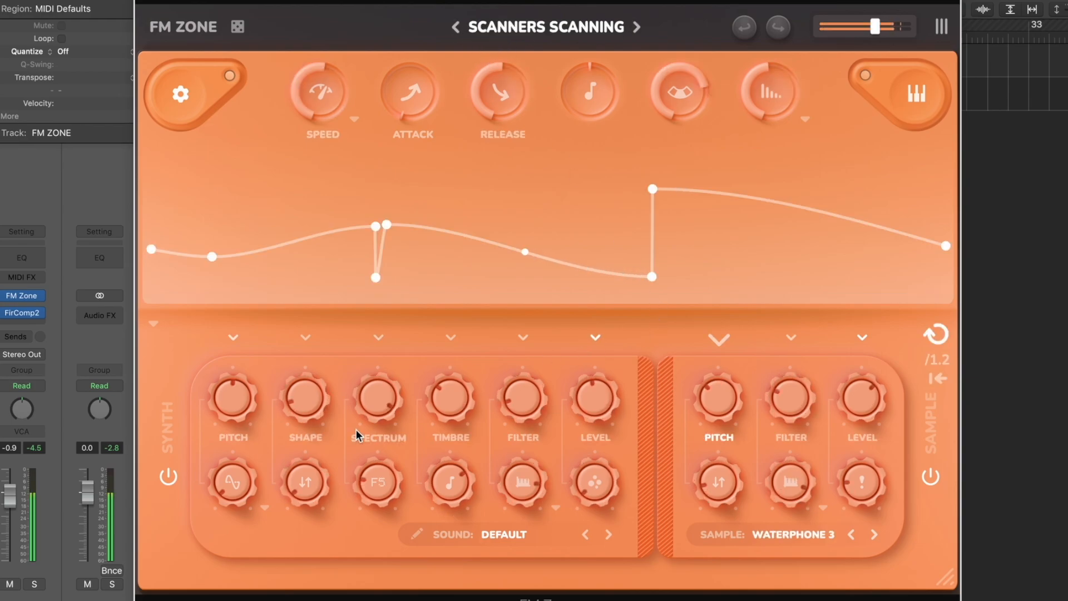
Solo the sample layer to examine its Filter and Level envelopes, and re-enable the synth section
click(167, 478)
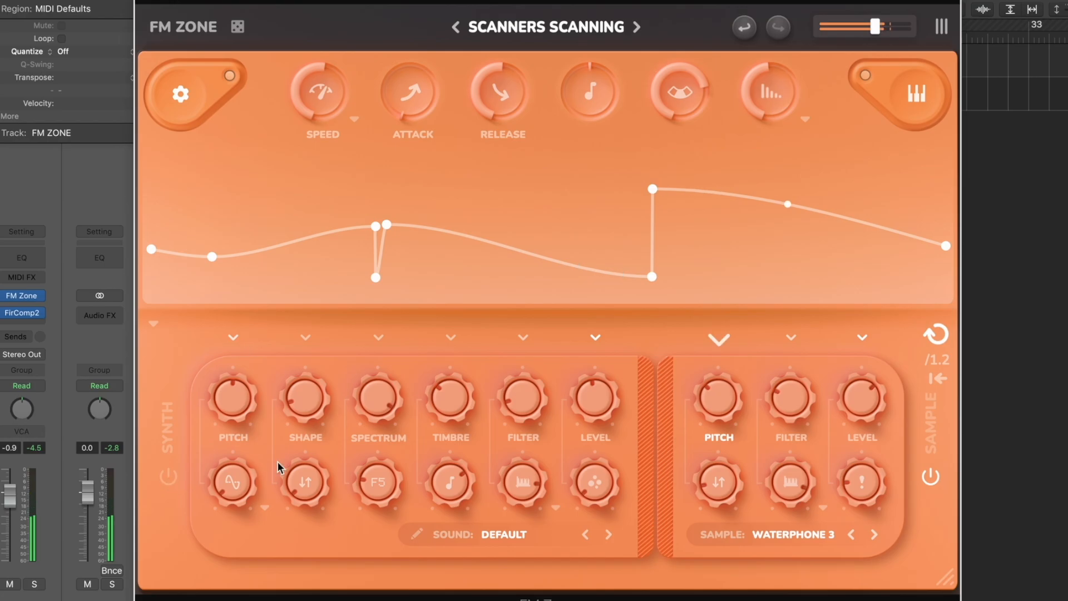
click(790, 337)
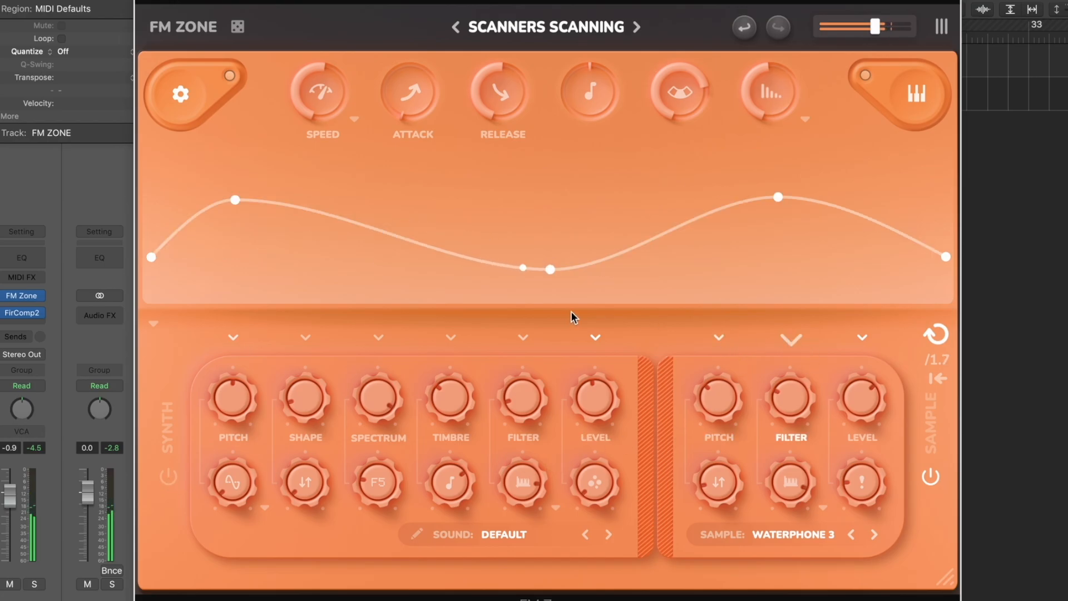
click(863, 337)
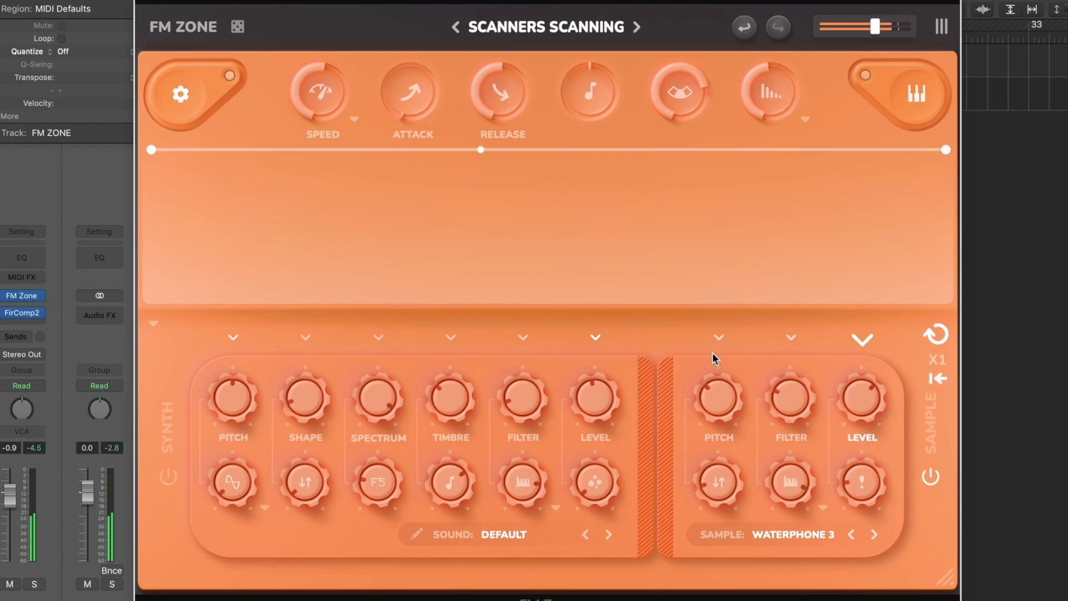
click(174, 476)
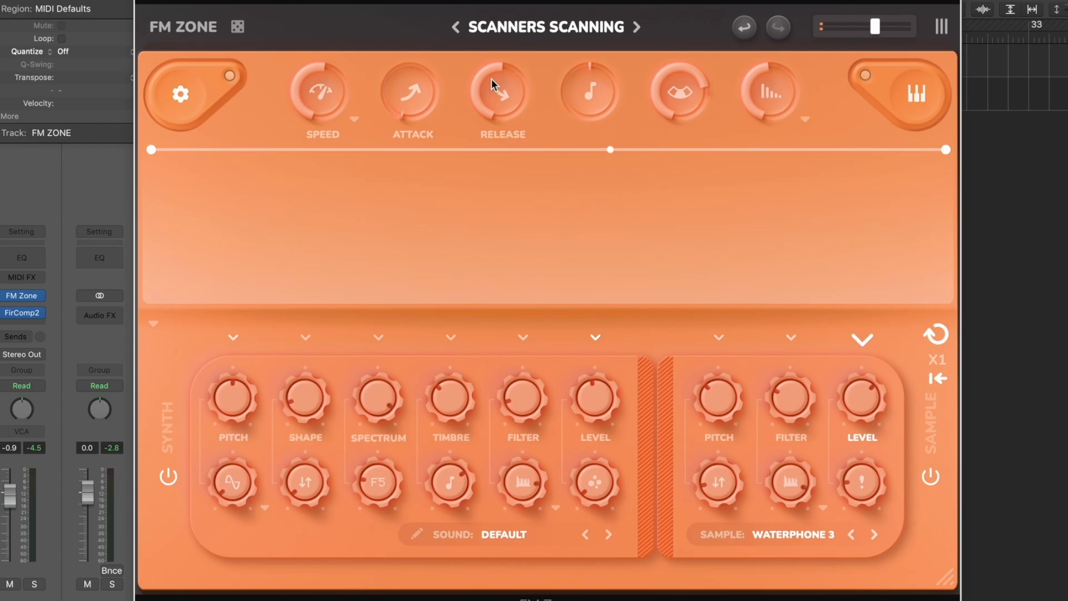
Initialise the patch to the default preset
click(549, 29)
click(531, 444)
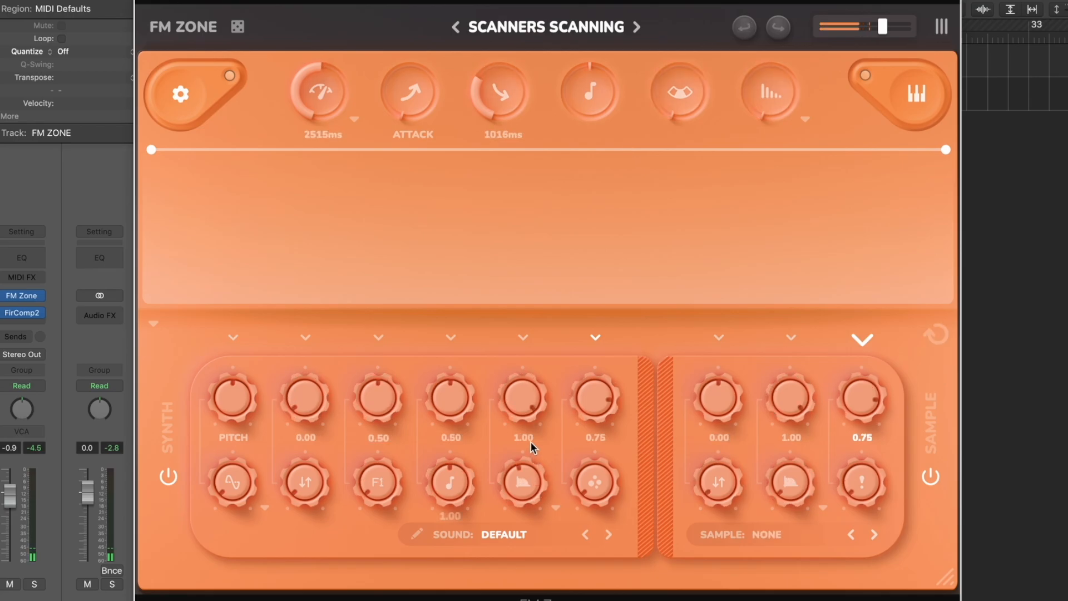
click(573, 29)
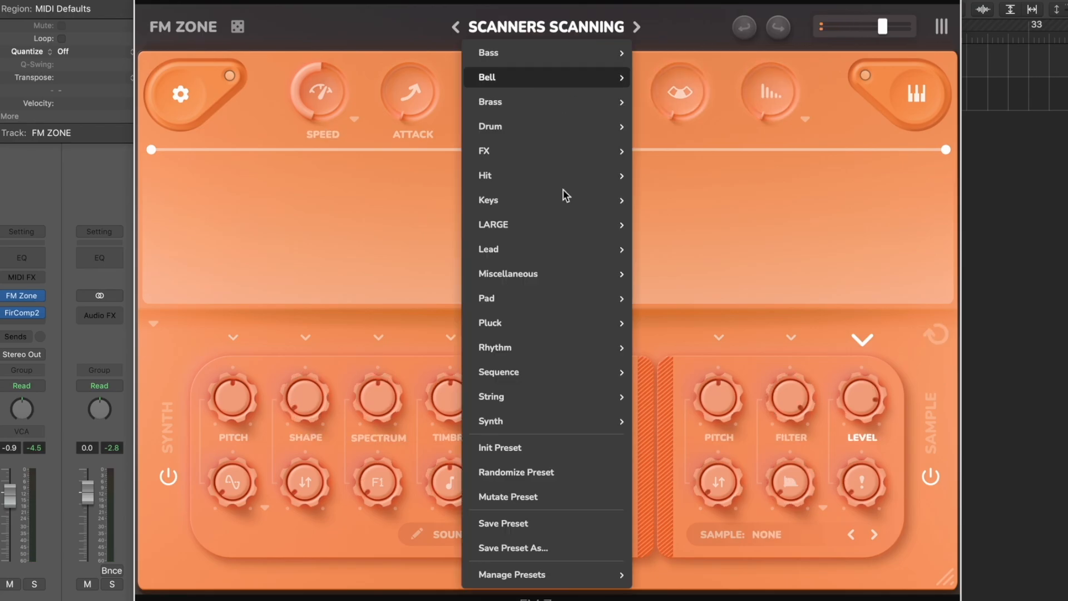
click(521, 455)
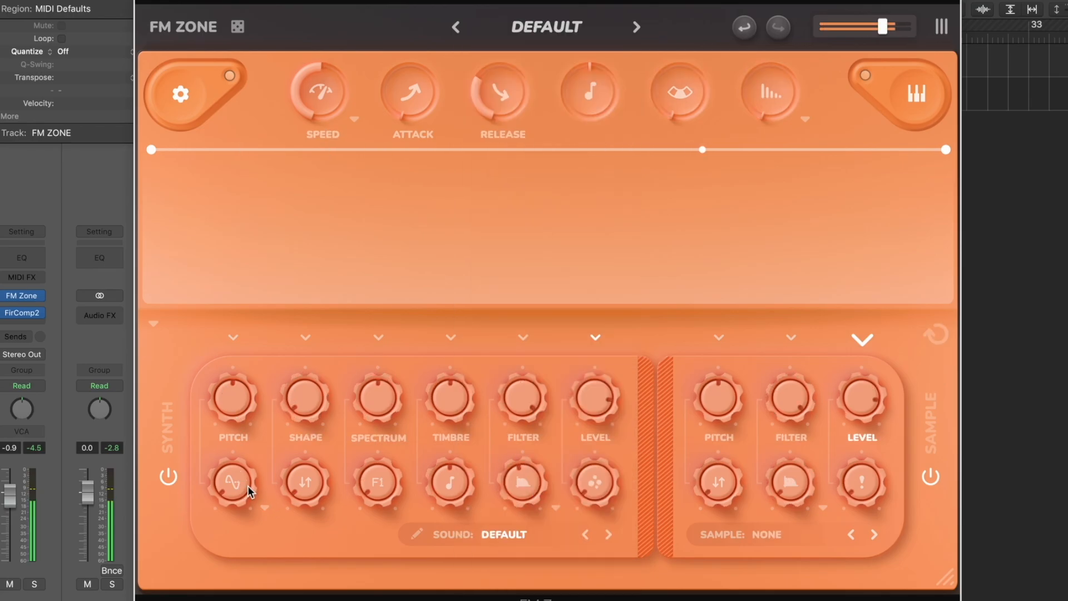
Set the waveform knob below Pitch to the Noise type and raise its amount to audition it
click(265, 507)
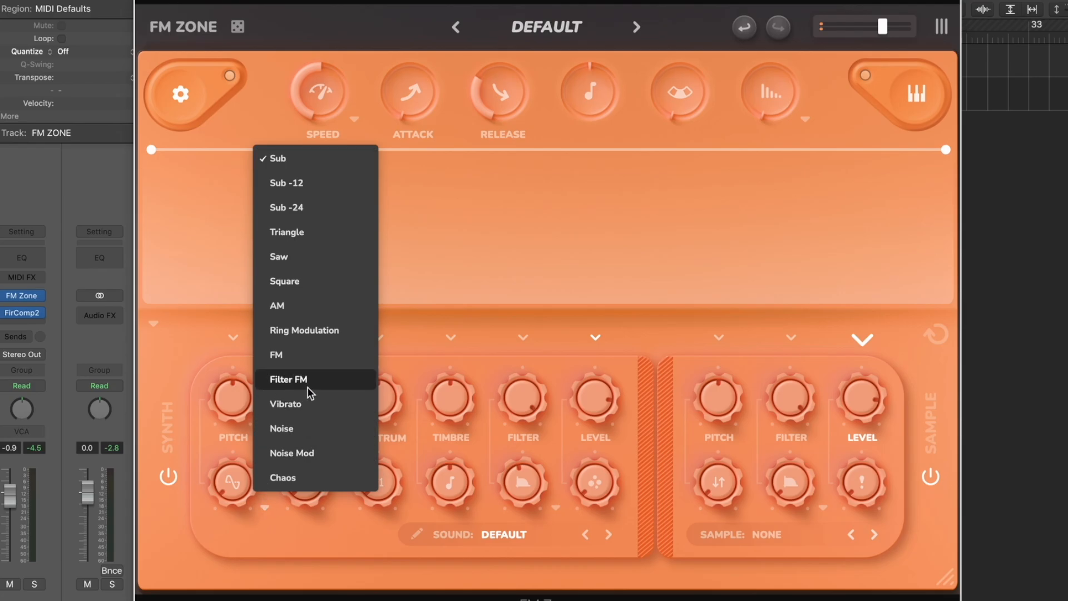
click(295, 426)
drag(233, 485, 235, 388)
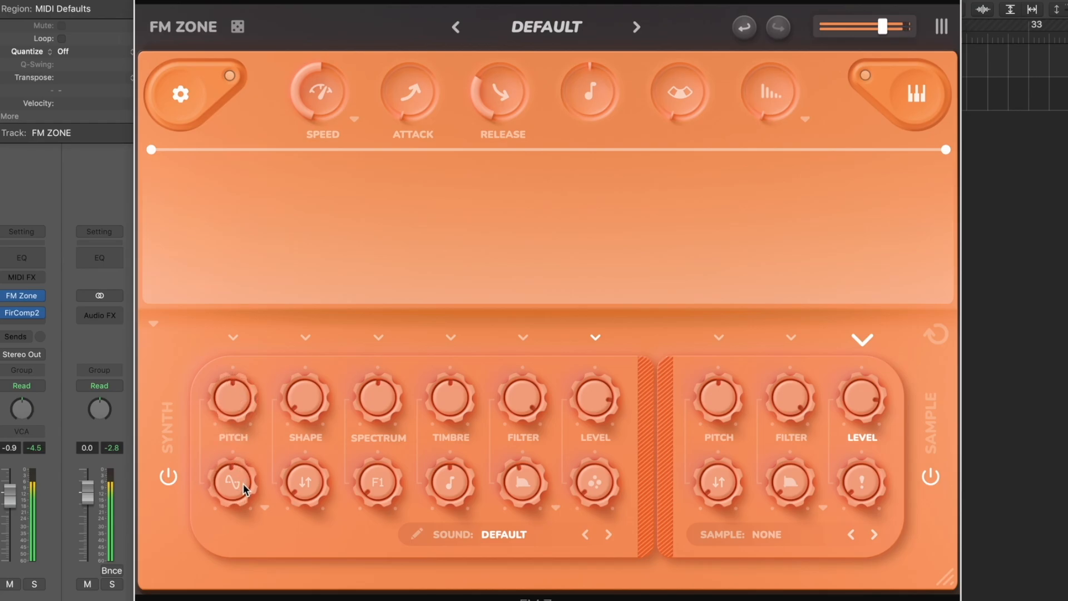
Look over the type options of the waveform knob and the synth filter types without changing them
click(265, 508)
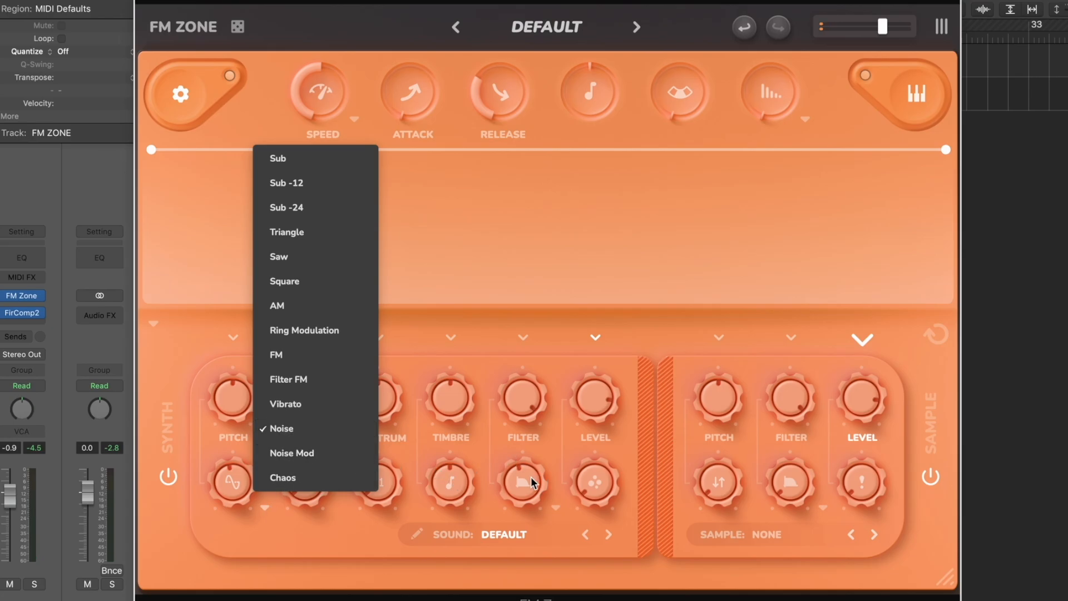
click(555, 506)
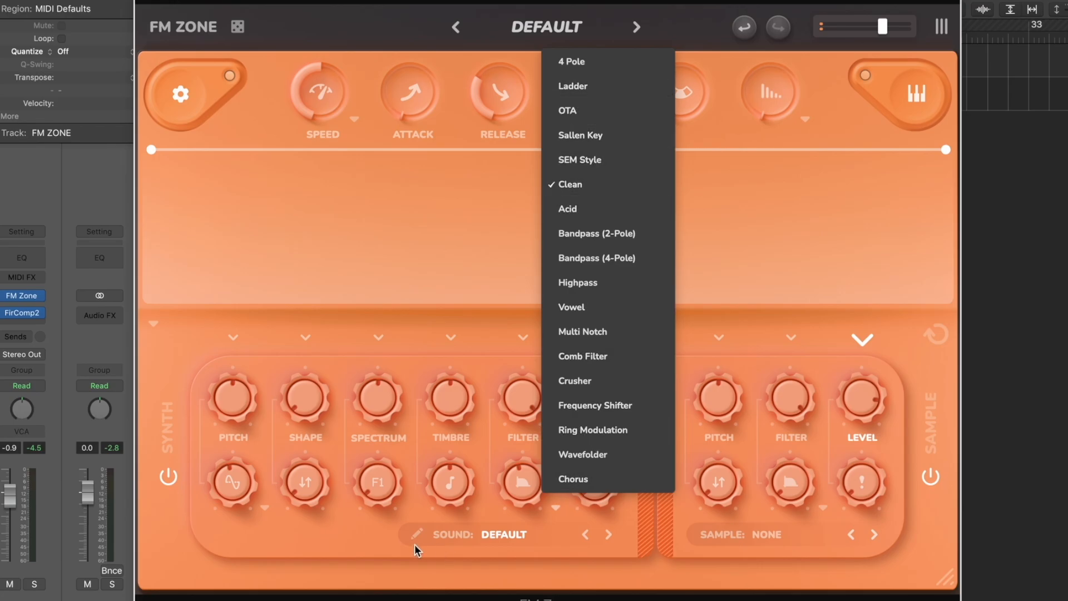
click(321, 550)
Change the waveform knob's type to Noise Mod and audition its amount while lowering it to minimum
click(266, 506)
click(284, 455)
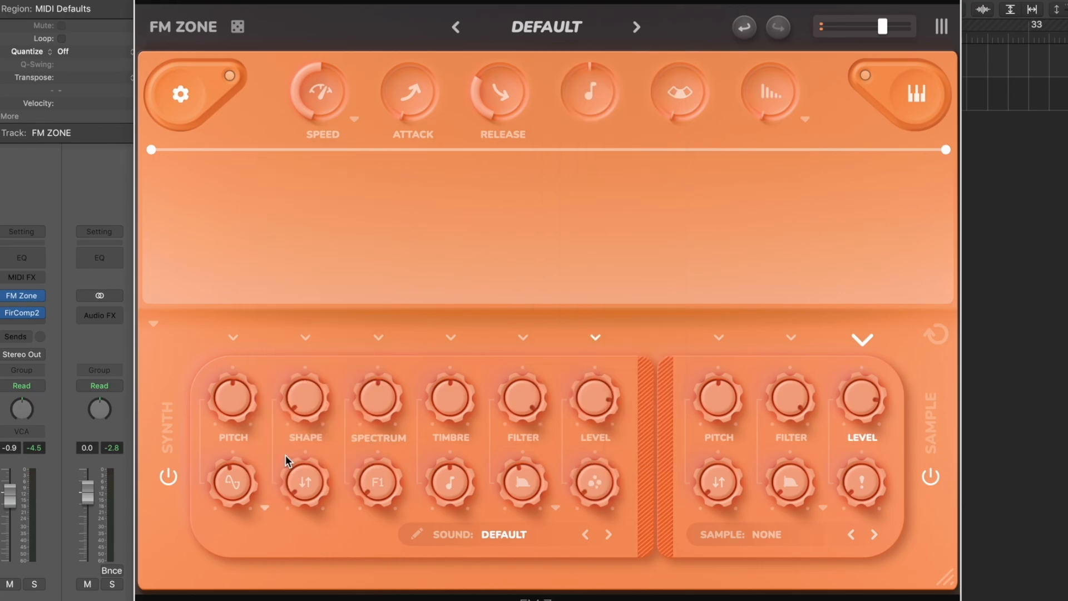
drag(232, 485, 229, 510)
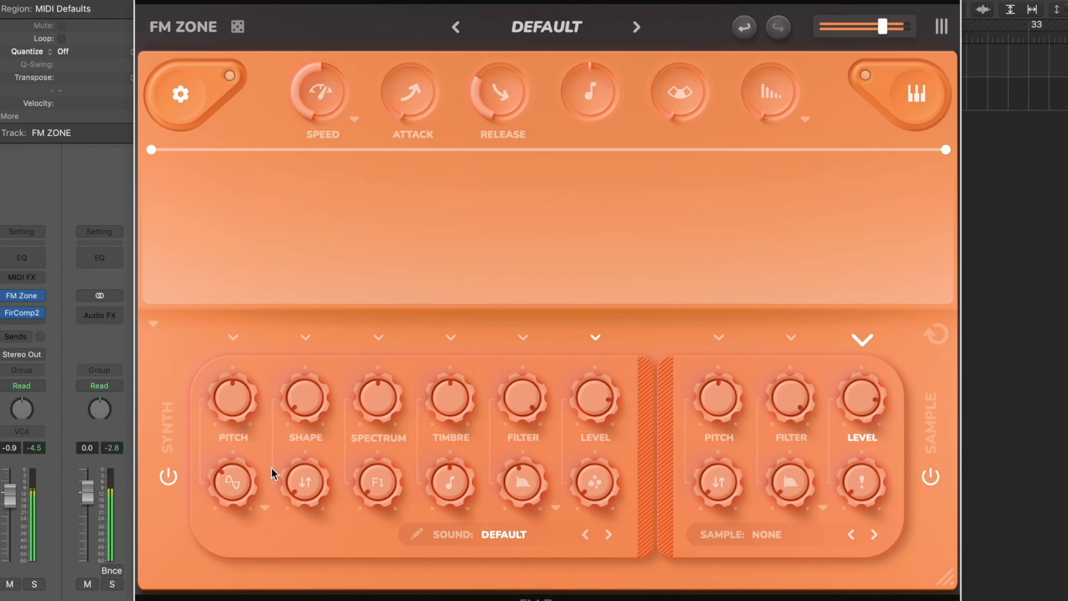
drag(233, 483, 232, 549)
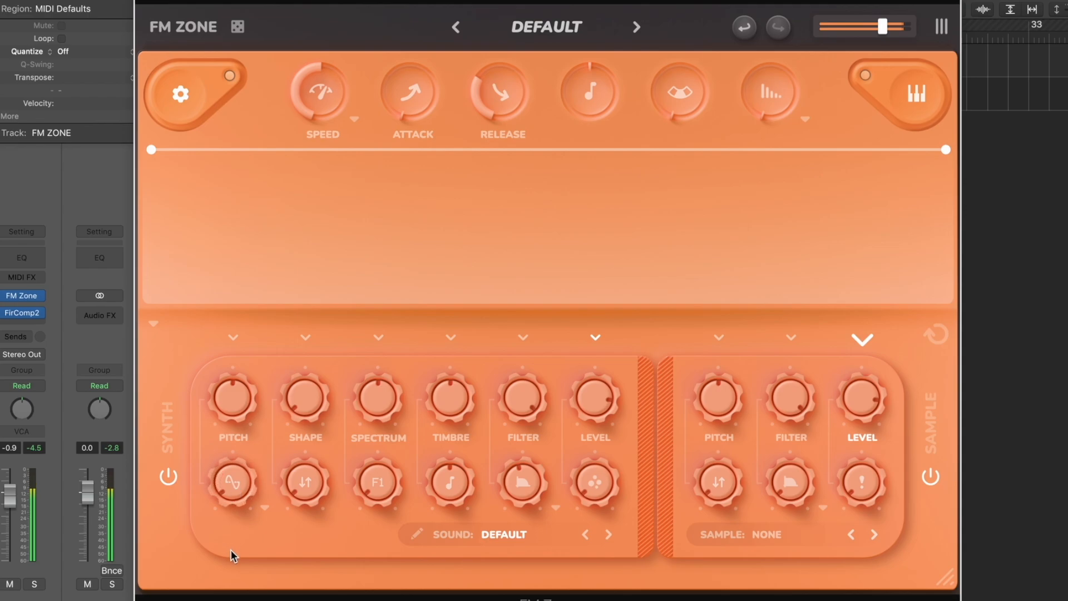
Change the waveform knob's type to Chaos, raise its amount to audition it and lower it again
click(265, 507)
click(270, 476)
drag(237, 475, 242, 409)
drag(236, 489, 315, 581)
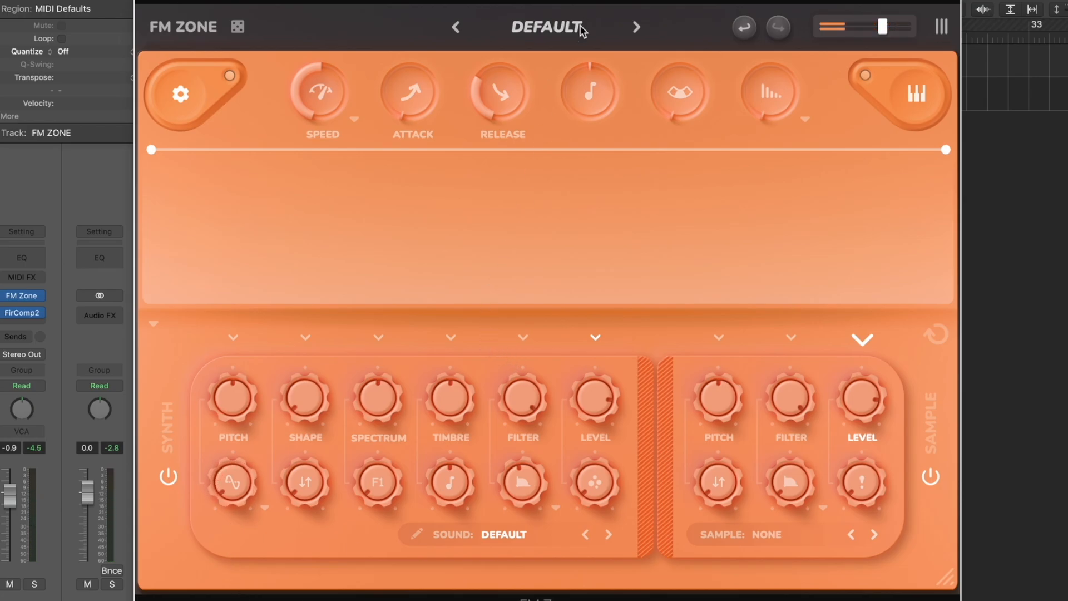
Audition small amounts of the up/down-arrow knob below Shape
drag(308, 486, 310, 439)
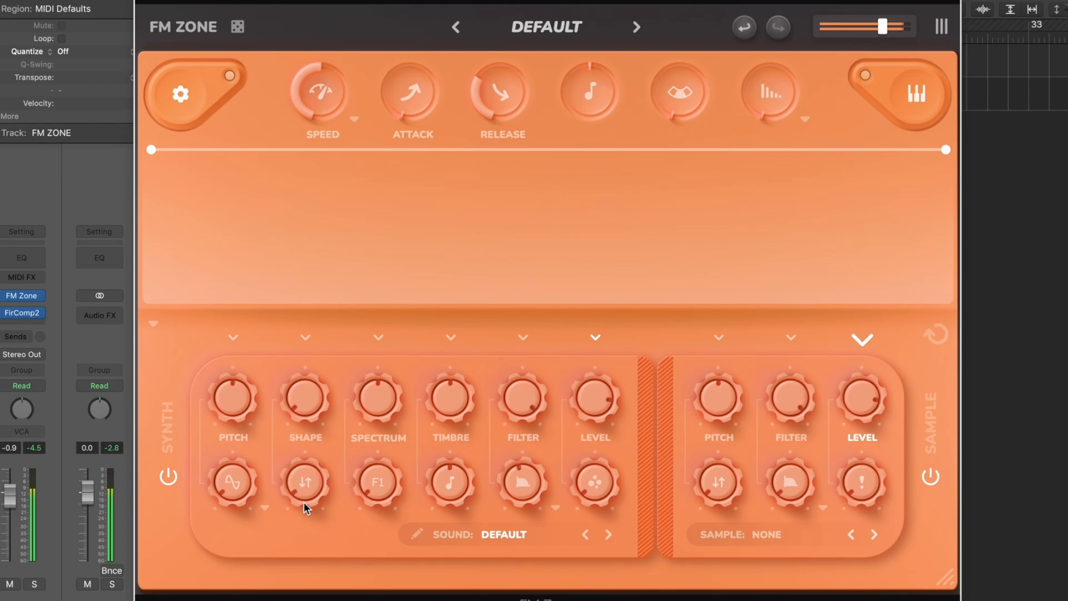
drag(309, 481, 308, 460)
mouse_move(309, 482)
mouse_down()
mouse_move(314, 506)
mouse_move(306, 489)
mouse_up()
Raise the fan-icon control to maximum, and audition the knob below Shape at a high amount before returning it to minimum
drag(679, 95, 680, 3)
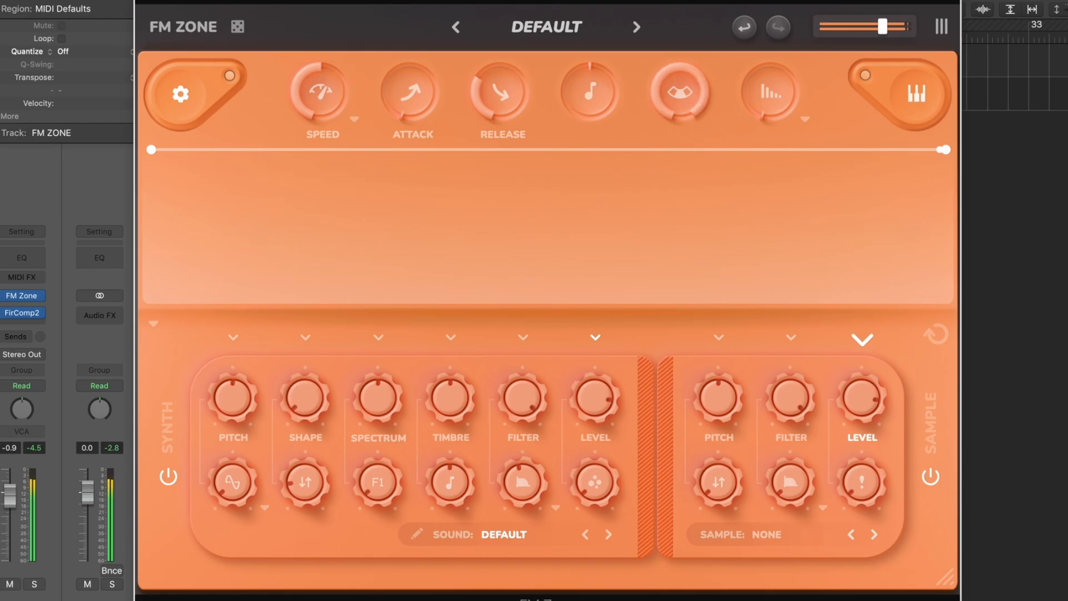
drag(310, 465, 309, 365)
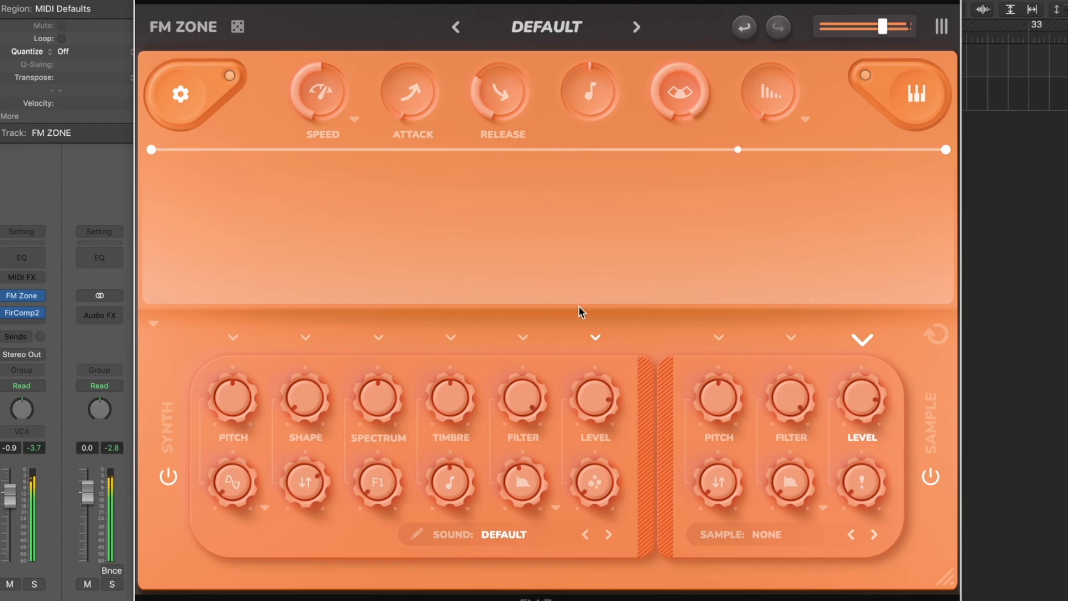
drag(312, 473, 304, 597)
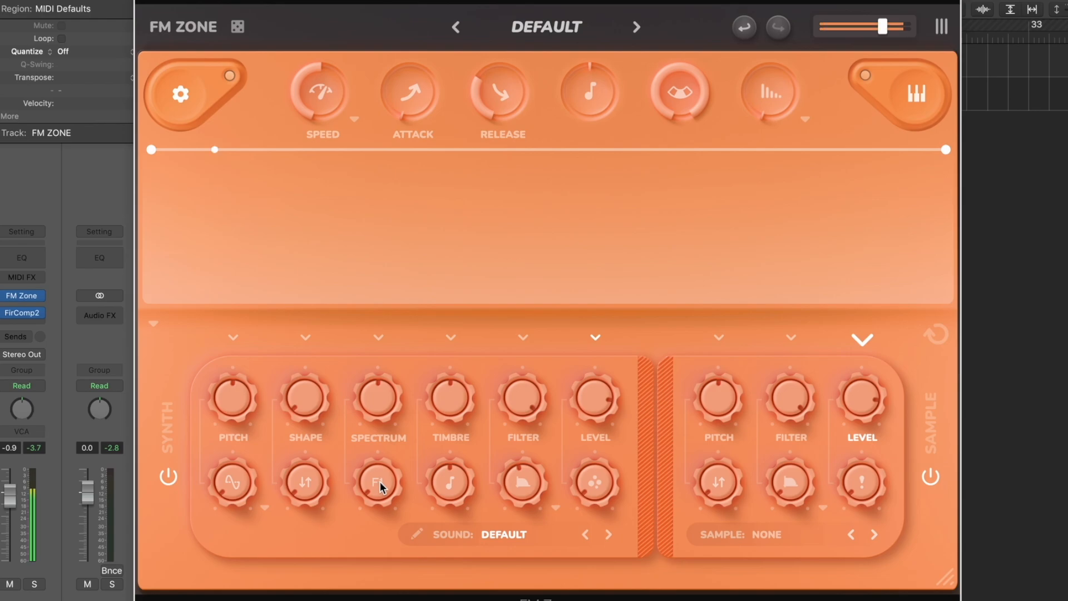
Audition higher settings of the F knob below Spectrum, including F7, and check the synth Sound list without changing the sound
drag(380, 482, 383, 426)
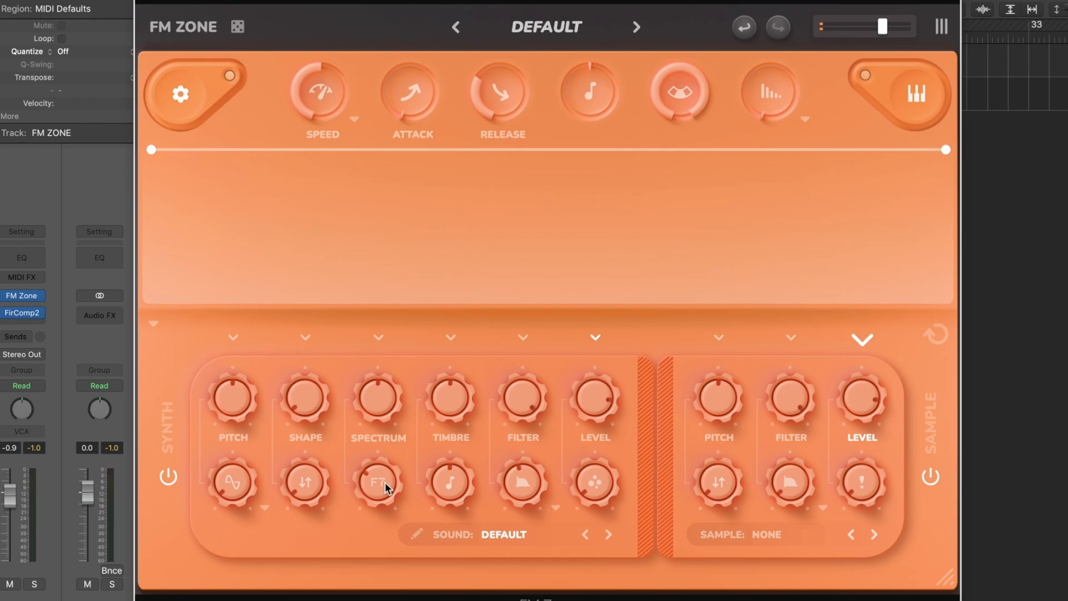
drag(385, 482, 379, 386)
drag(377, 482, 378, 492)
click(508, 535)
click(395, 538)
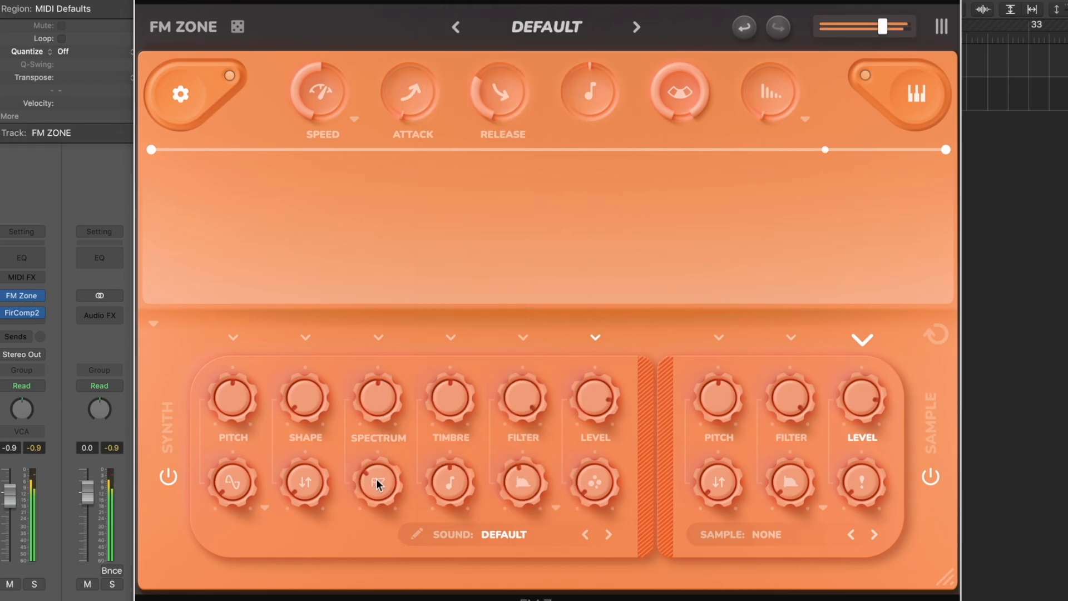
Audition the S2 and SH settings of the knob below Spectrum and raise the Spectrum amount
drag(378, 483, 379, 422)
drag(381, 477, 380, 522)
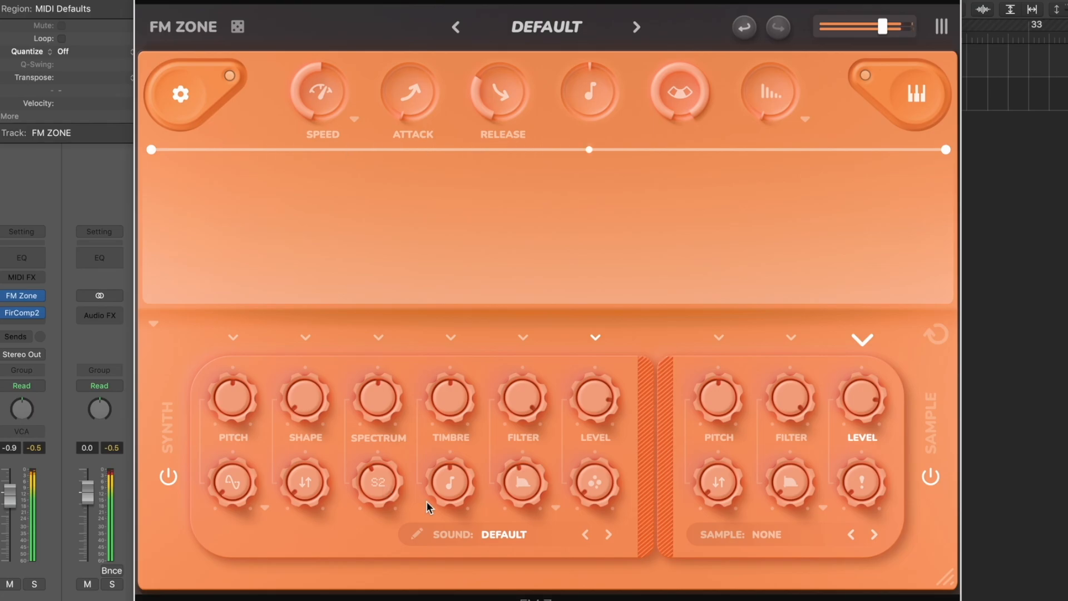
drag(377, 403, 395, 302)
mouse_move(453, 374)
mouse_down()
mouse_move(461, 289)
mouse_move(452, 535)
mouse_move(452, 380)
mouse_up()
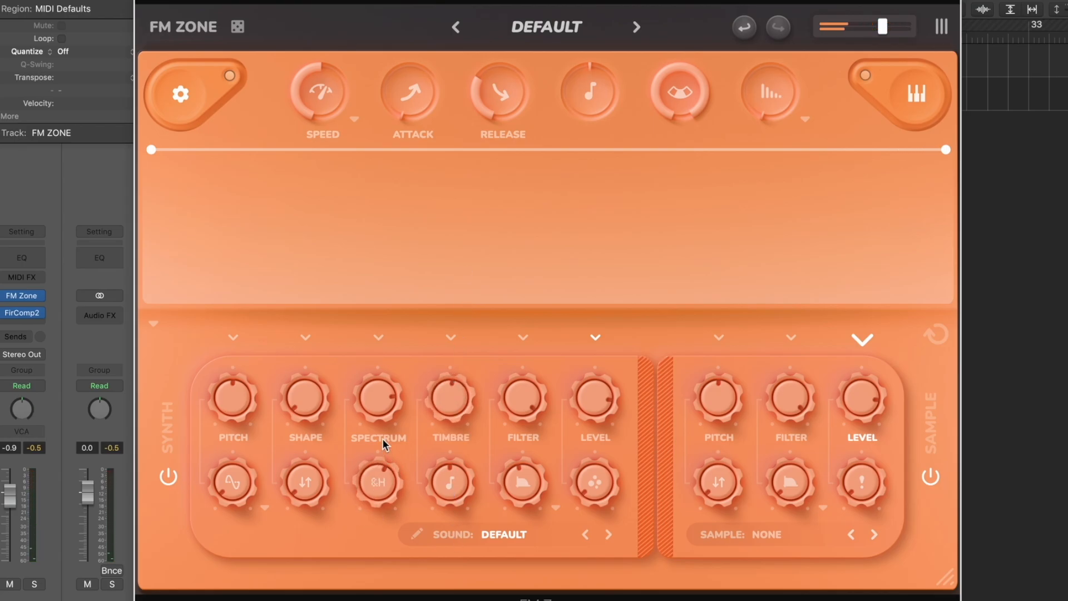
Audition high and low Spectrum and Timbre amounts with the SH setting, bringing Spectrum to about 0.59
drag(388, 399, 386, 436)
drag(442, 400, 469, 257)
drag(388, 380, 391, 408)
drag(383, 496, 381, 569)
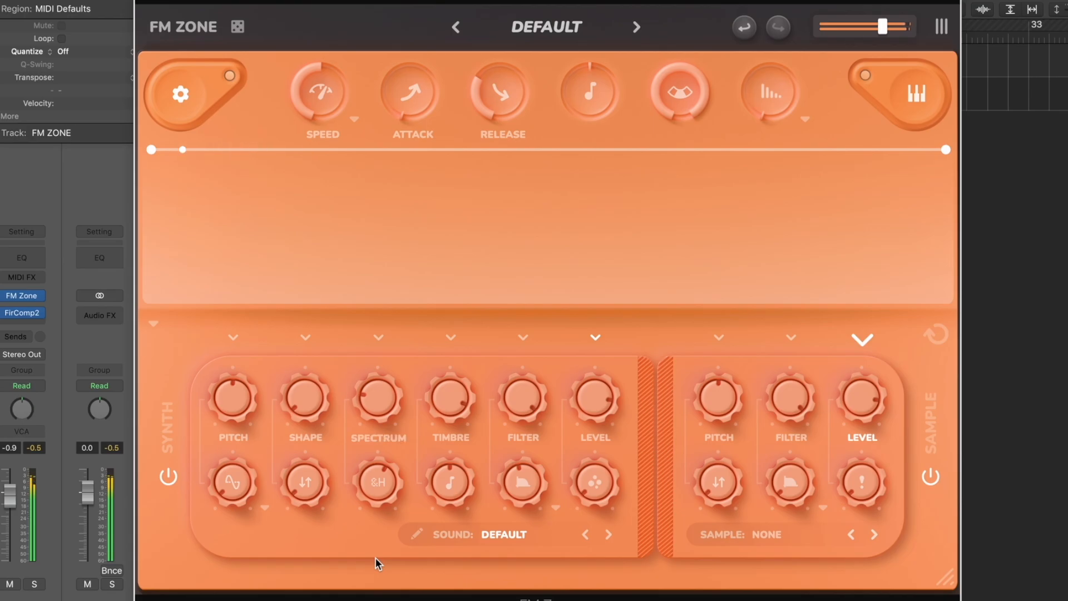
drag(476, 431, 433, 581)
drag(378, 396, 388, 355)
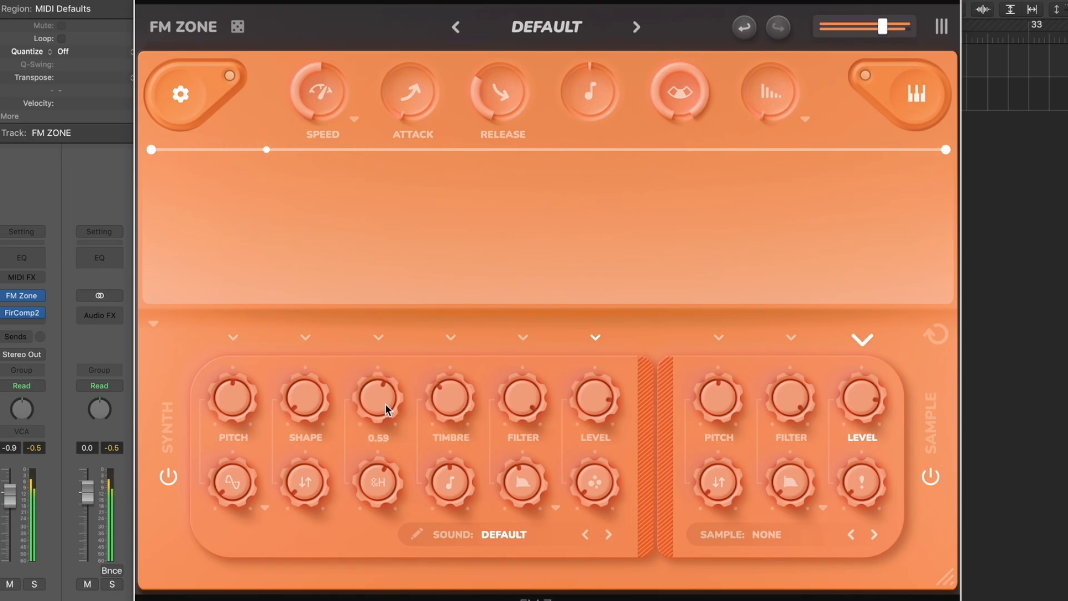
Switch the knob below Spectrum to D2, audition Timbre and Spectrum changes, and set the knob back to S2
drag(377, 488, 379, 474)
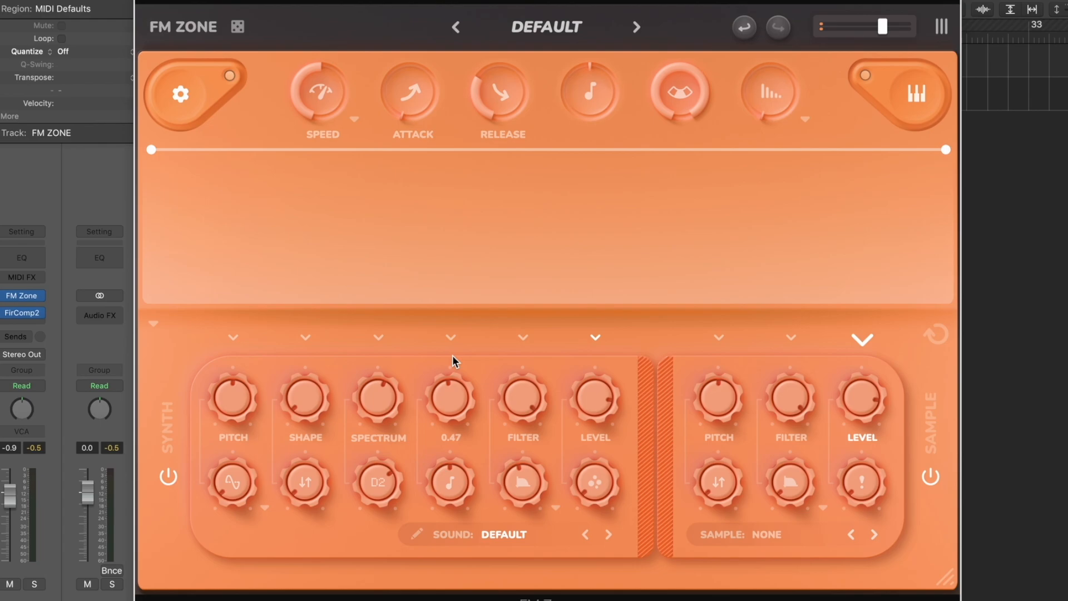
drag(451, 383, 482, 499)
drag(382, 398, 461, 388)
drag(378, 497, 378, 528)
Audition the note-icon knob below Timbre at a higher amount, lower it again, and check the synth Sound list without changing the sound
drag(453, 482, 460, 433)
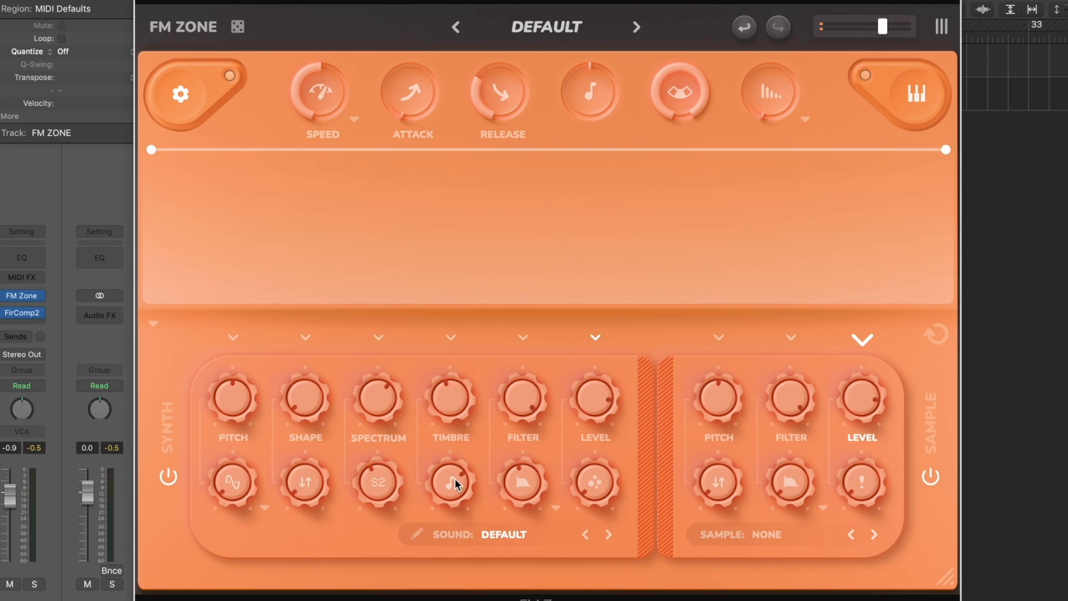
drag(449, 479, 444, 591)
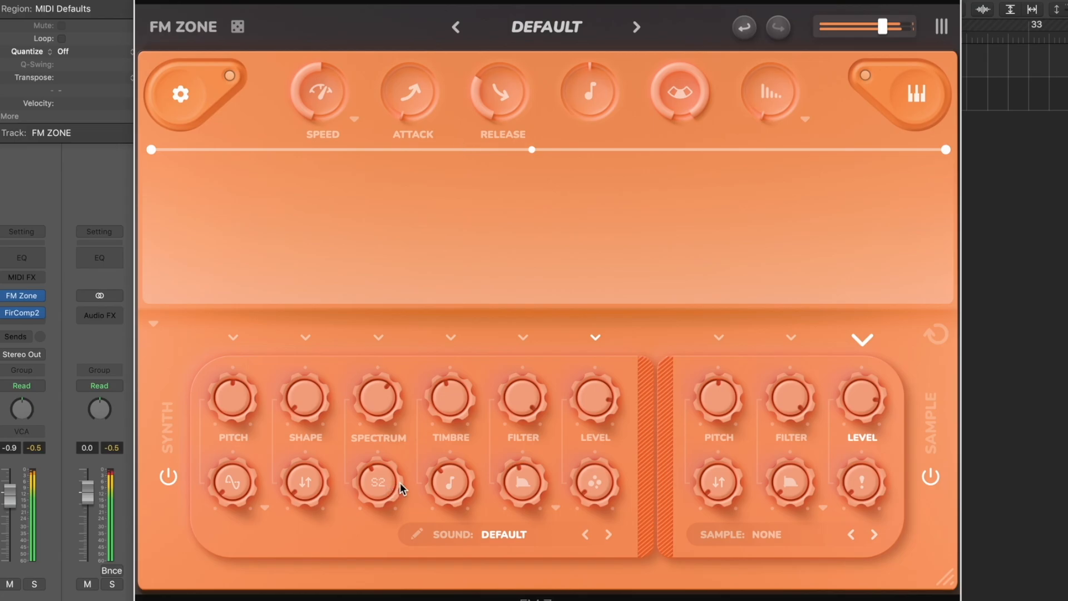
click(522, 535)
click(524, 537)
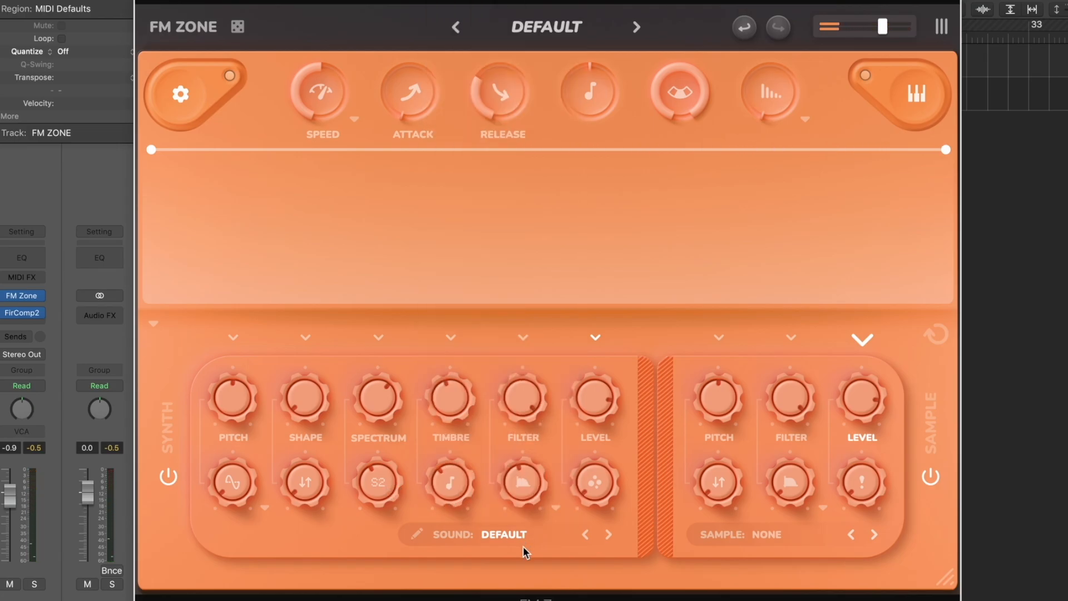
Set the knob below Spectrum to F1 and audition the note-icon knob below Timbre around 1.00
drag(375, 489, 371, 572)
drag(451, 487, 453, 443)
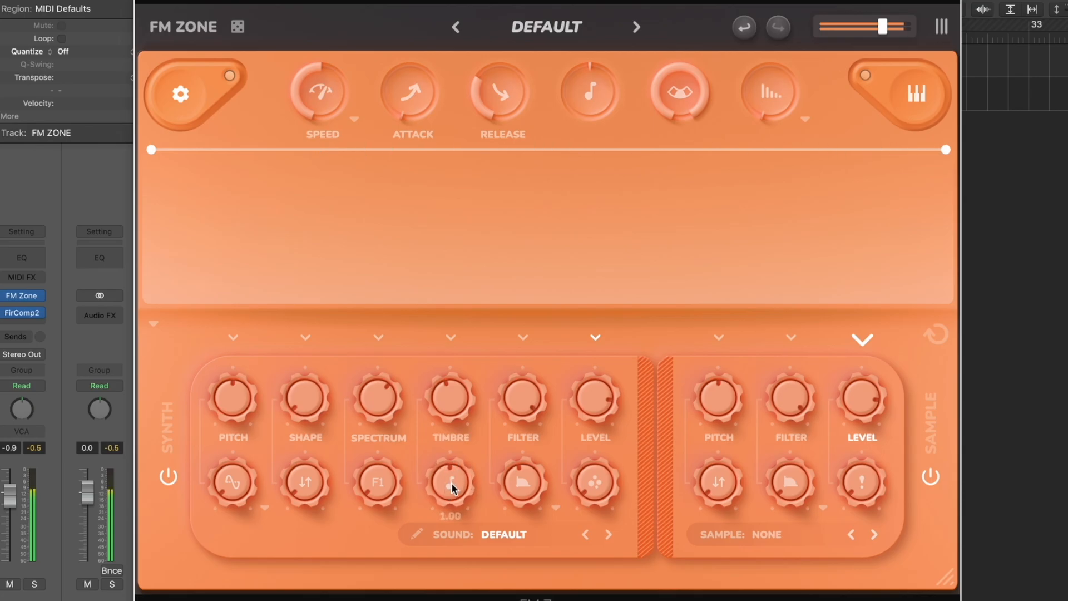
drag(452, 482, 455, 599)
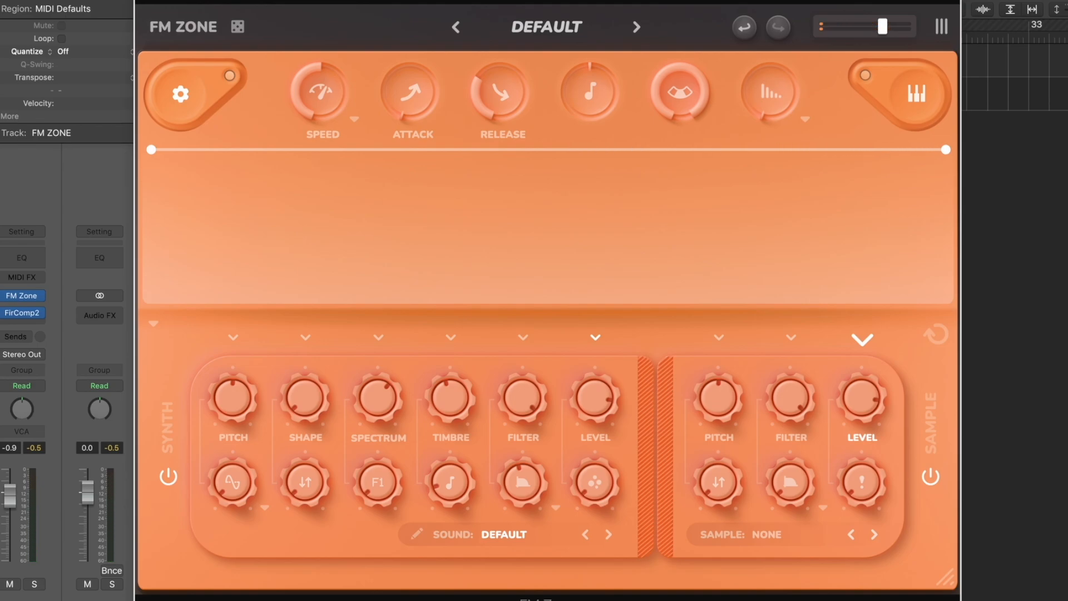
click(455, 482)
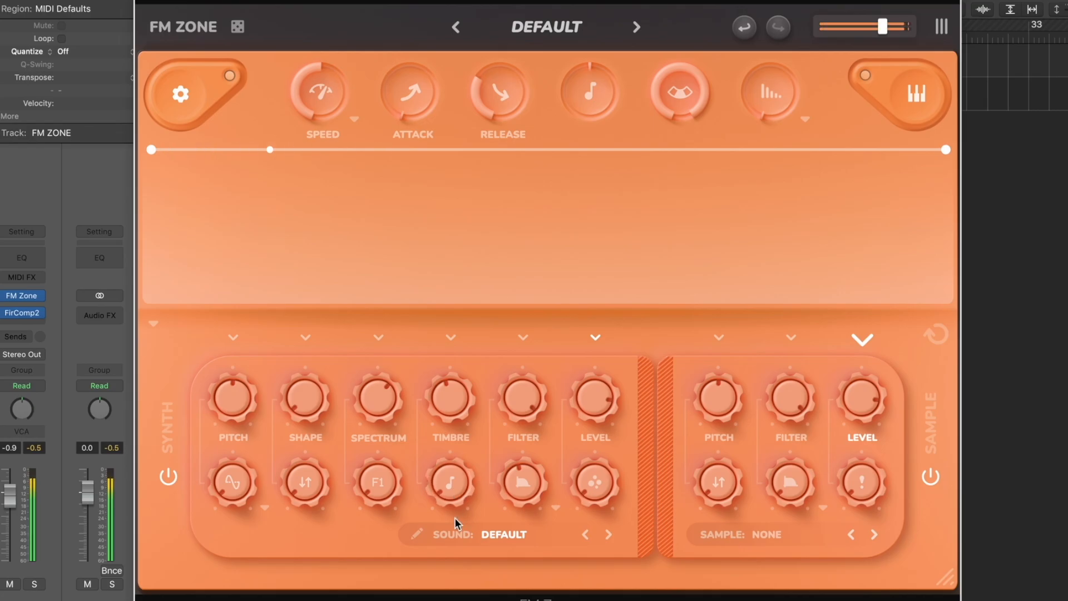
Audition fine and wide changes of the note-icon knob below Timbre, including 1.05, leaving it slightly below 1.00
click(451, 488)
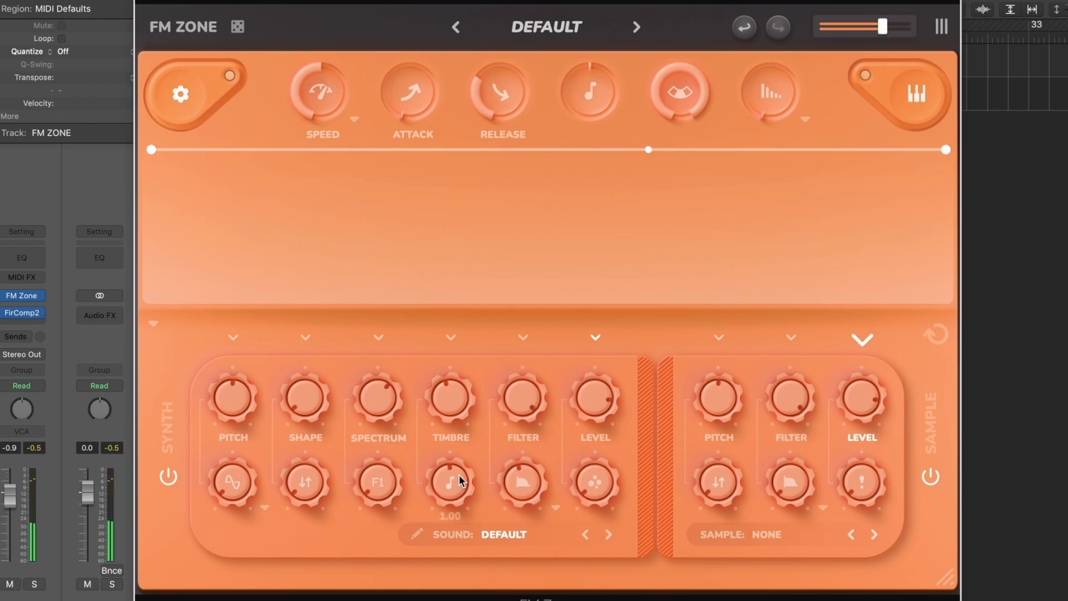
click(455, 492)
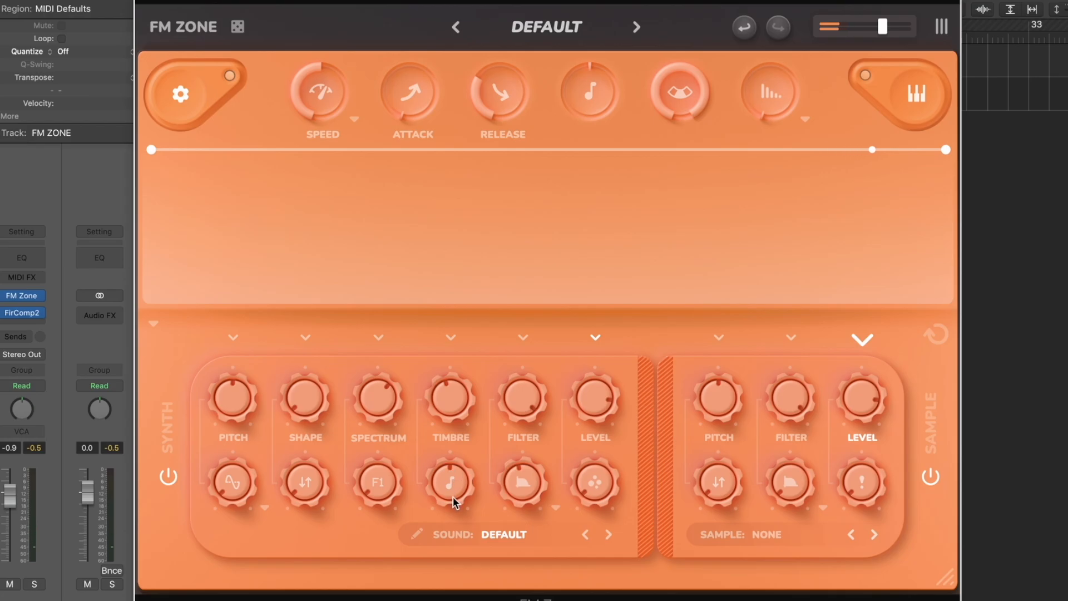
click(463, 478)
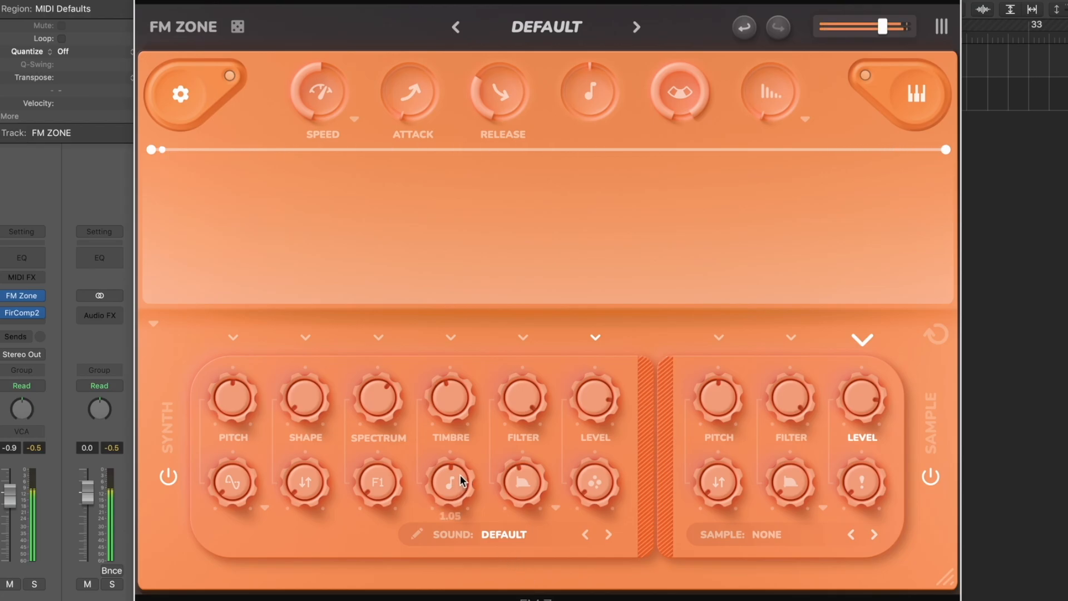
drag(466, 429, 470, 416)
drag(441, 475, 449, 379)
drag(446, 537, 448, 578)
drag(458, 515, 460, 534)
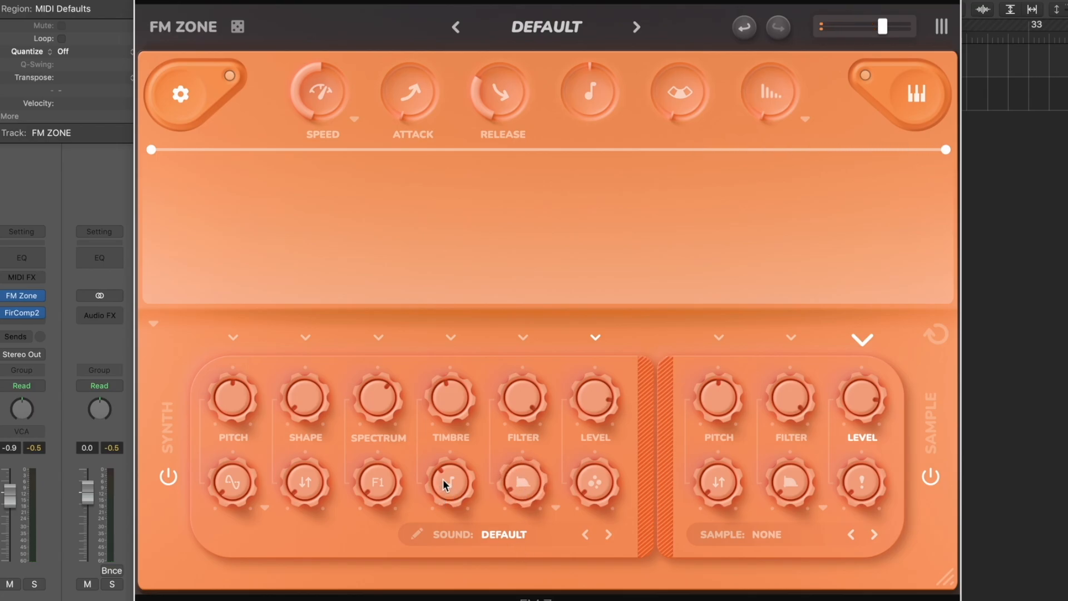
Audition higher settings of the filter-shape knob below Filter and the dots-icon knob below Level, returning both to minimum
drag(525, 484, 531, 332)
mouse_move(519, 391)
mouse_down()
mouse_move(519, 516)
mouse_move(524, 378)
mouse_up()
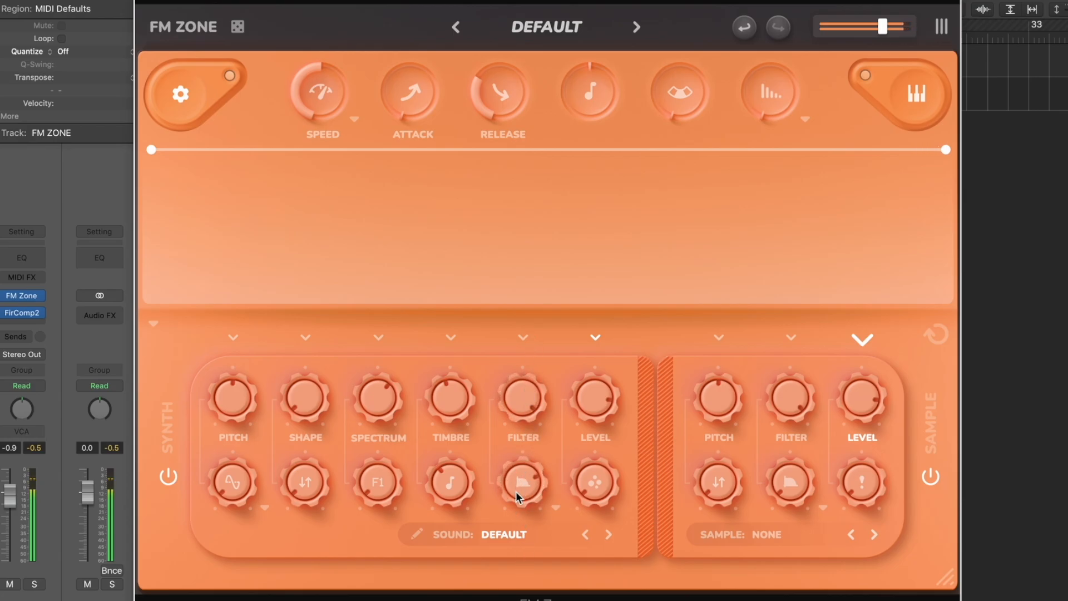
drag(595, 482, 599, 422)
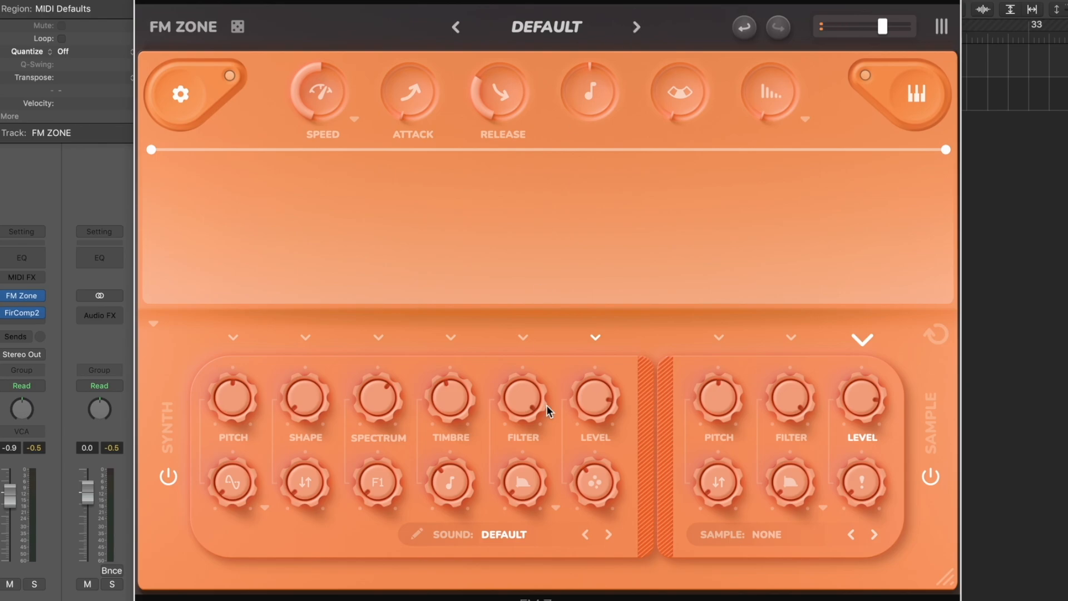
mouse_move(597, 485)
mouse_down()
mouse_move(603, 435)
mouse_move(597, 467)
mouse_up()
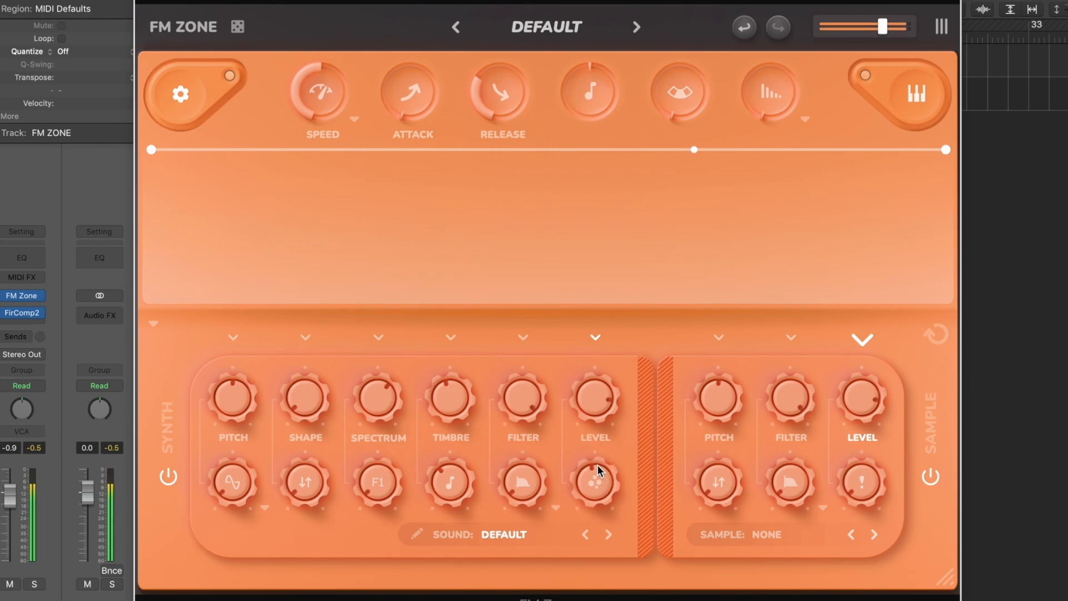
drag(595, 512, 603, 436)
drag(599, 487, 599, 551)
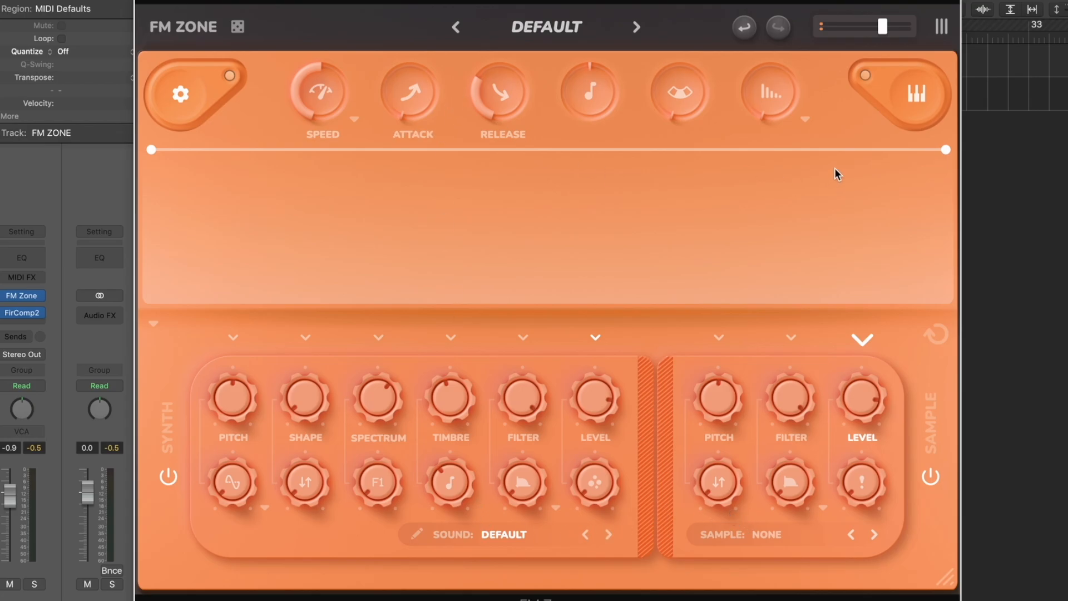
Load the Bamboo sound from the Percussive category into the synth section
click(490, 535)
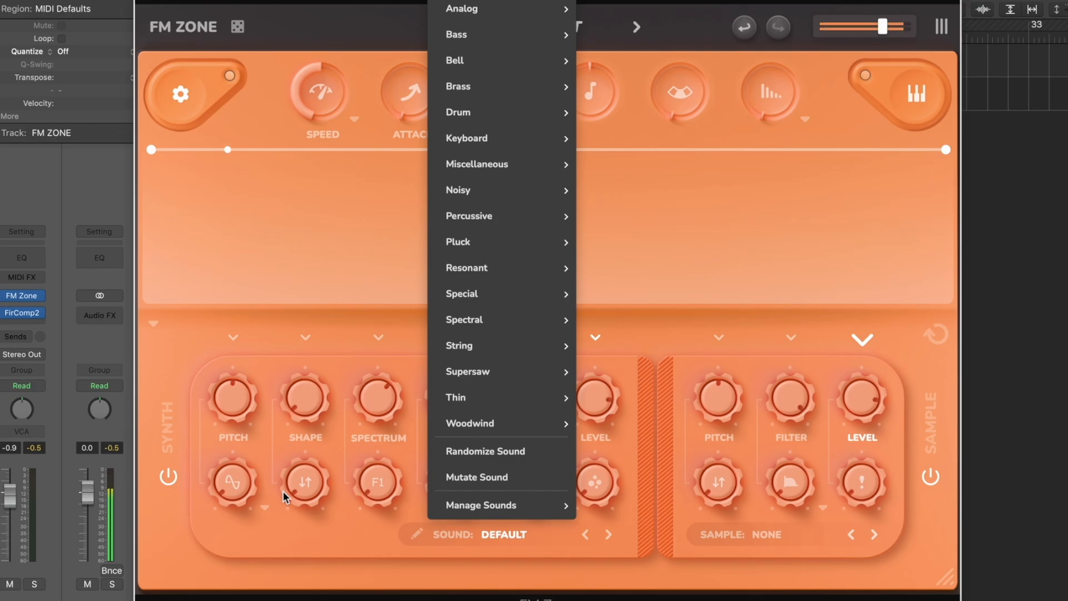
mouse_move(477, 240)
mouse_move(508, 217)
click(619, 224)
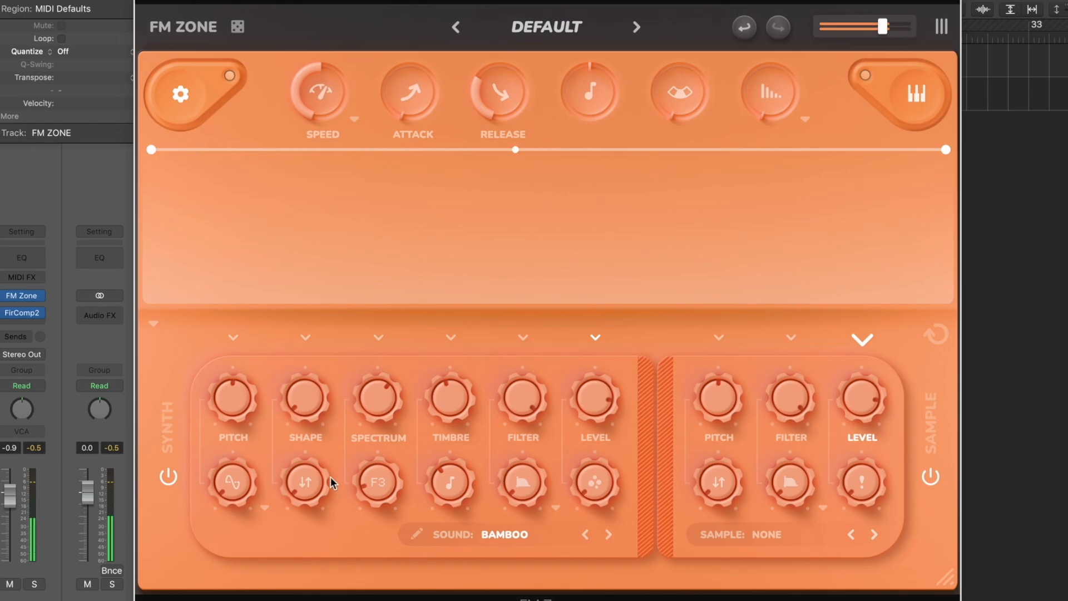
Audition low and high Spectrum amounts and a Timbre of 0.98 on the Bamboo sound, leaving both knobs near the middle
drag(382, 395, 383, 432)
drag(449, 404, 491, 262)
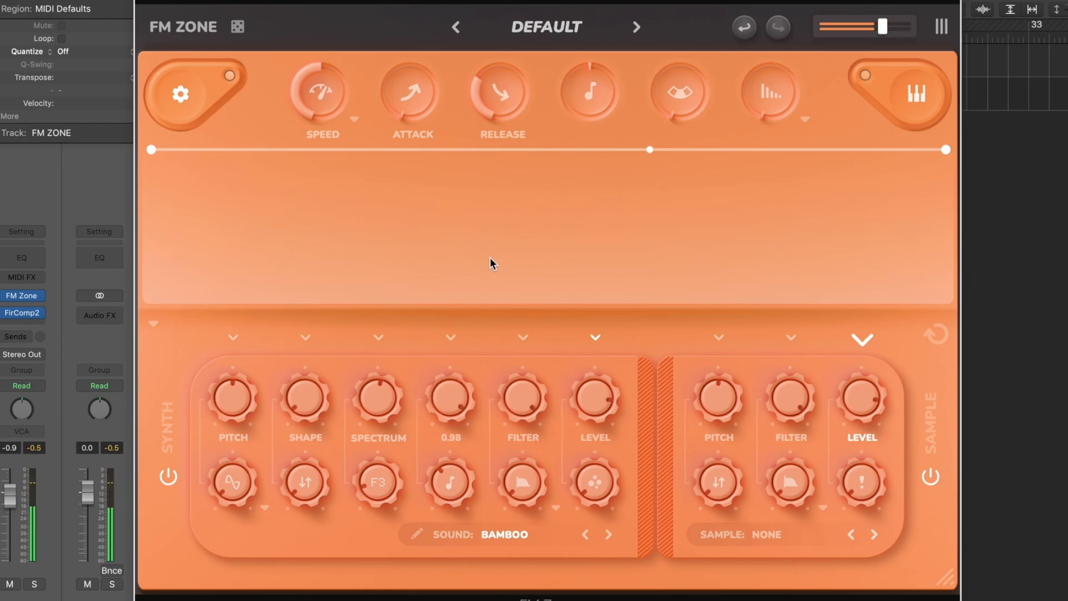
drag(377, 401, 388, 270)
drag(390, 386, 399, 256)
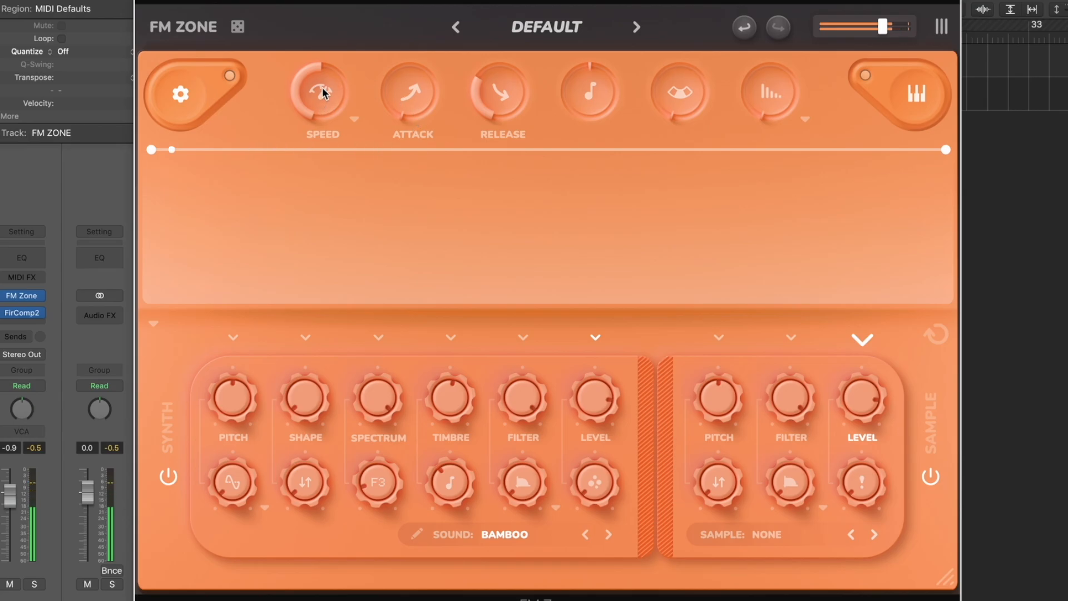
drag(370, 393, 373, 600)
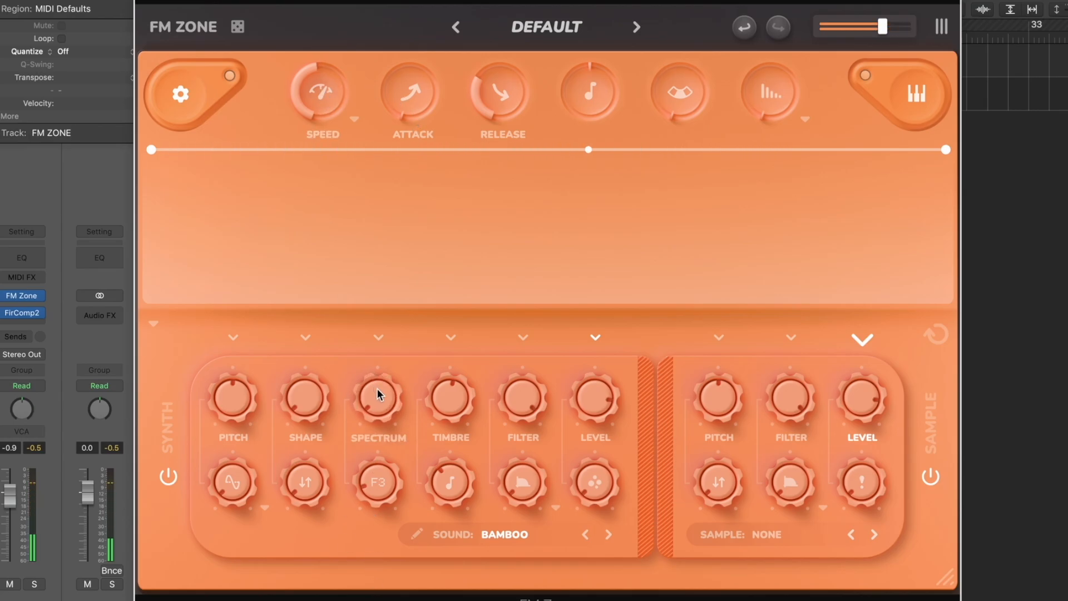
drag(379, 392, 401, 228)
Audition slower and faster Speed settings, leaving Speed near its minimum
drag(313, 89, 322, 180)
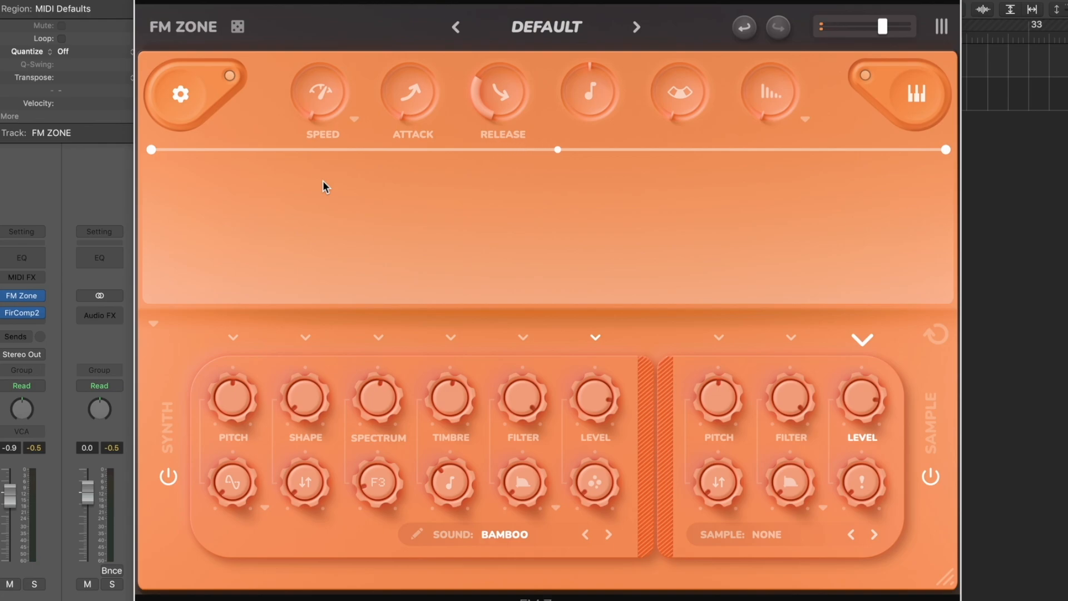
drag(324, 82, 325, 92)
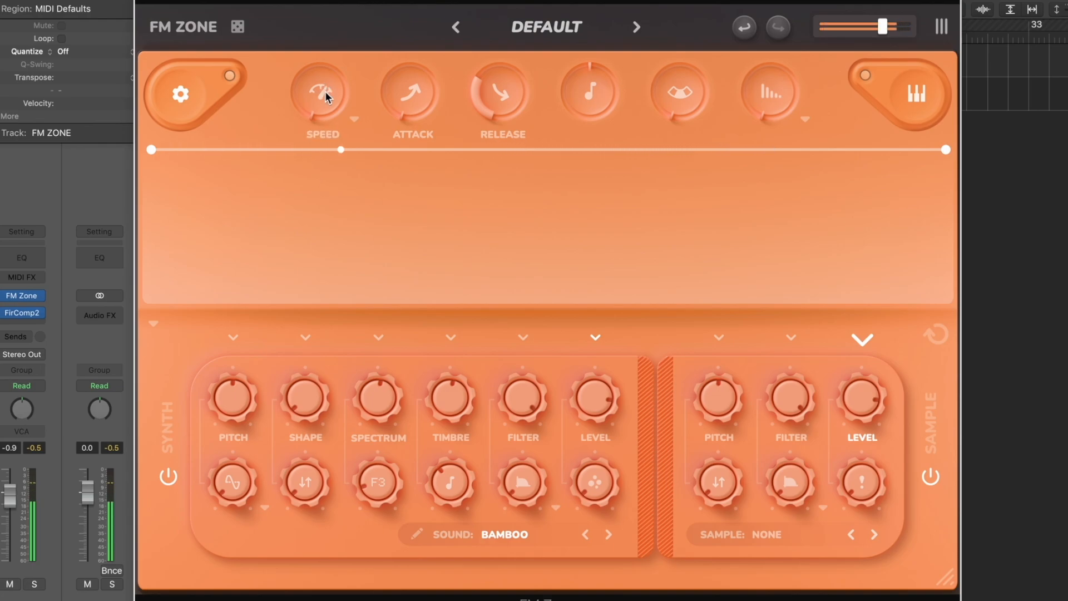
drag(326, 93, 326, 83)
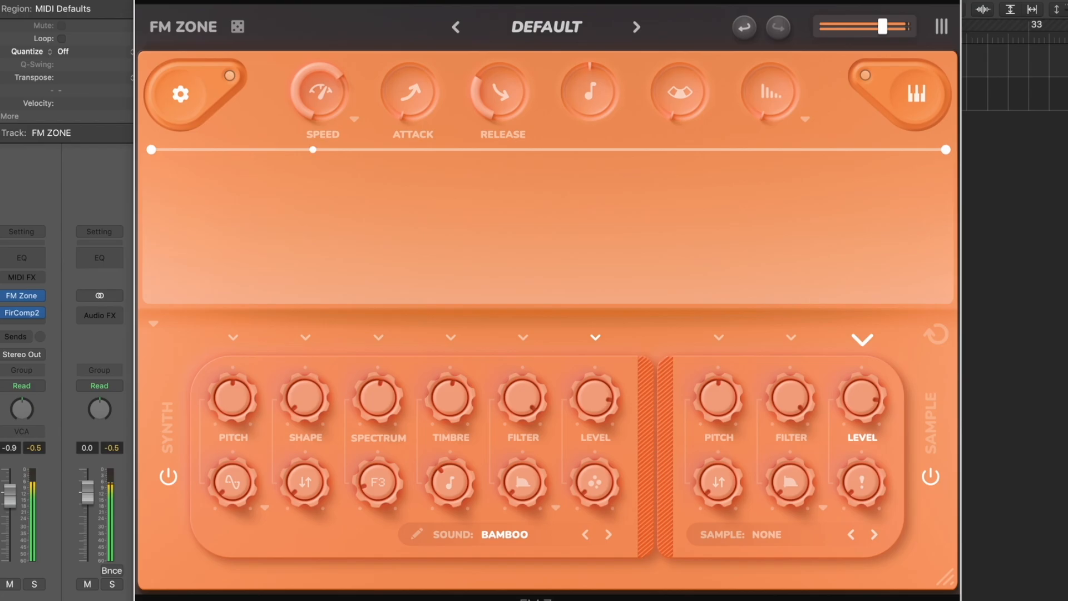
drag(322, 92, 308, 201)
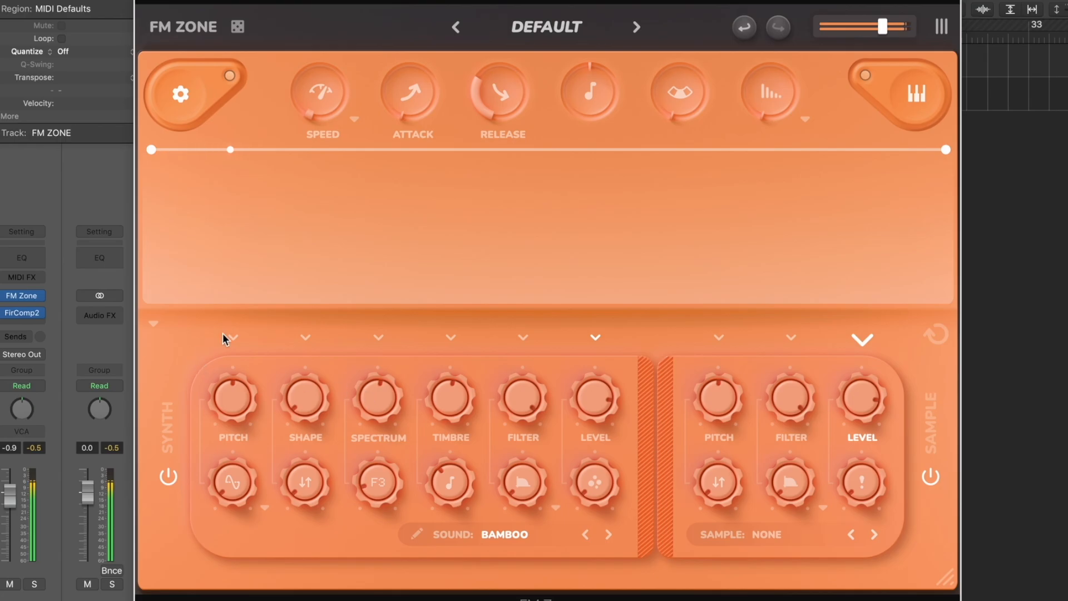
Change the synth sound to End of the Comb and audition lower Timbre with different Spectrum amounts, including 0.43
click(610, 535)
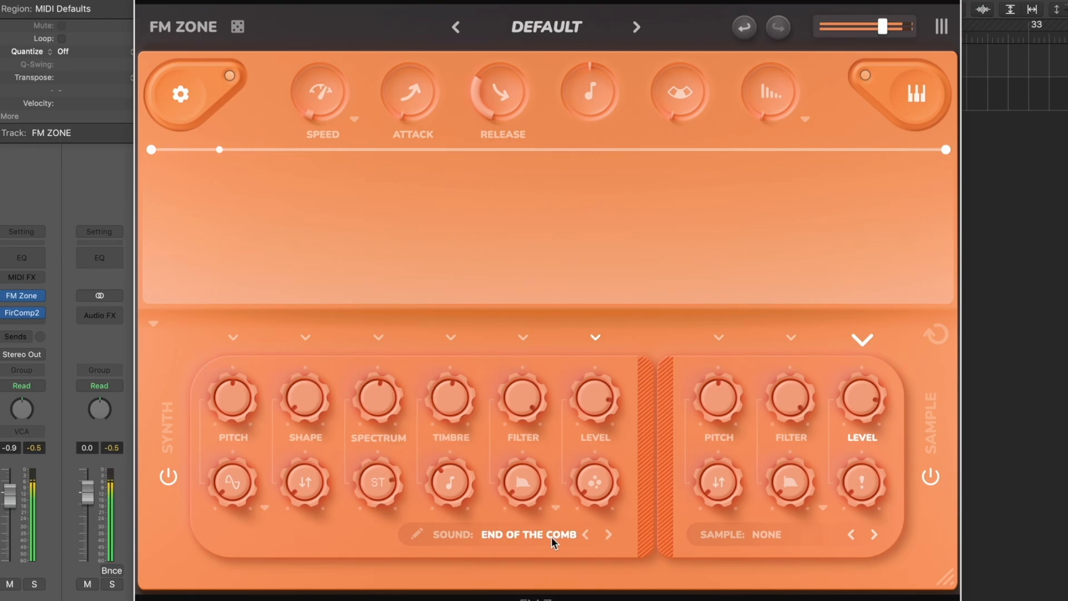
drag(374, 402, 369, 530)
drag(450, 399, 441, 492)
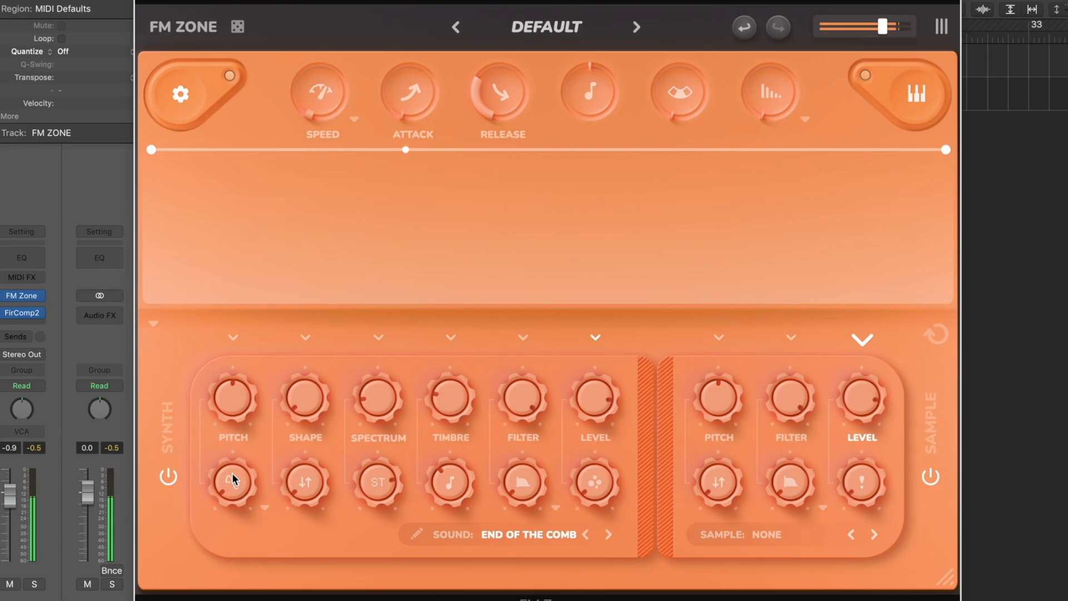
drag(370, 385, 401, 329)
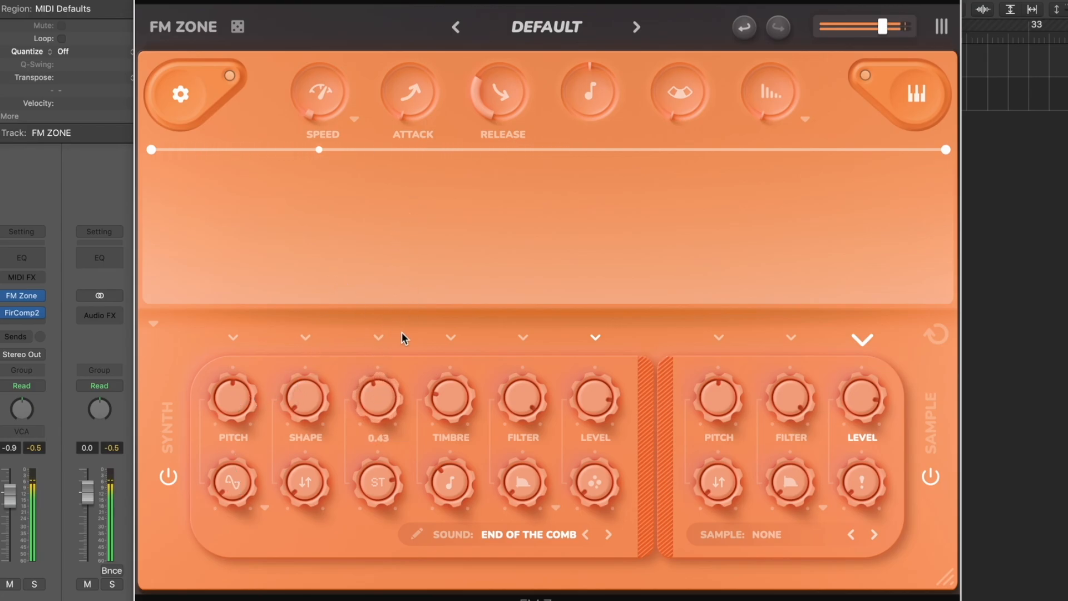
drag(381, 415, 400, 388)
Open Spectrum's modulation curve, add a point near its middle and raise it into a peak
click(374, 337)
click(499, 208)
drag(499, 207, 508, 161)
Raise the Timbre amount and add a moderate peak near the middle of Timbre's modulation curve
mouse_move(446, 398)
mouse_down()
mouse_move(460, 294)
mouse_move(456, 314)
mouse_move(466, 311)
mouse_up()
click(496, 195)
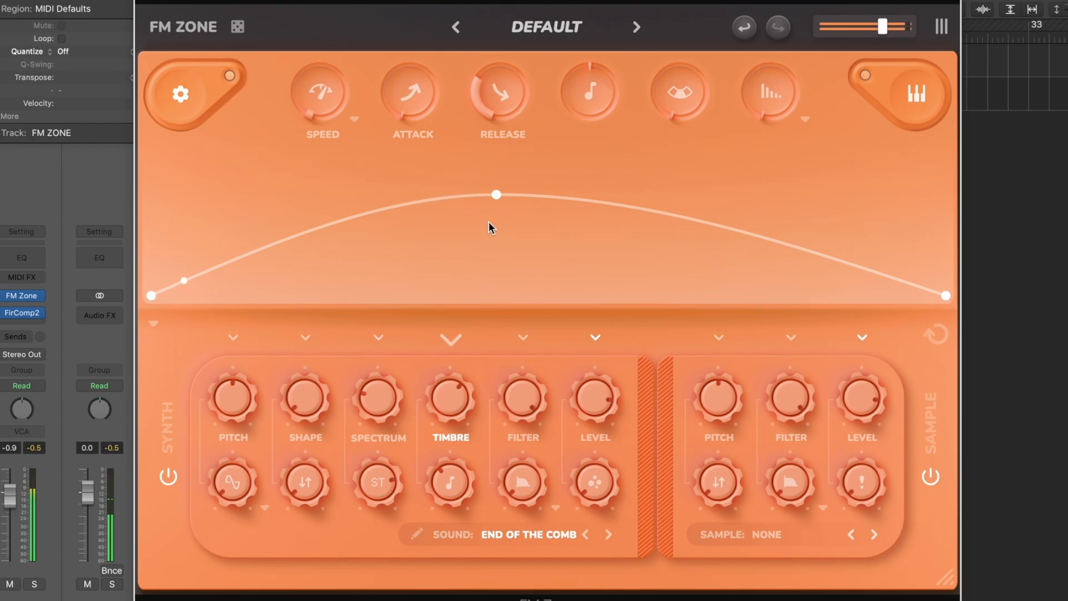
drag(499, 195, 488, 232)
Move the peak of Spectrum's modulation curve lower and near the start, and add a low point just after it
click(379, 338)
drag(508, 167, 428, 215)
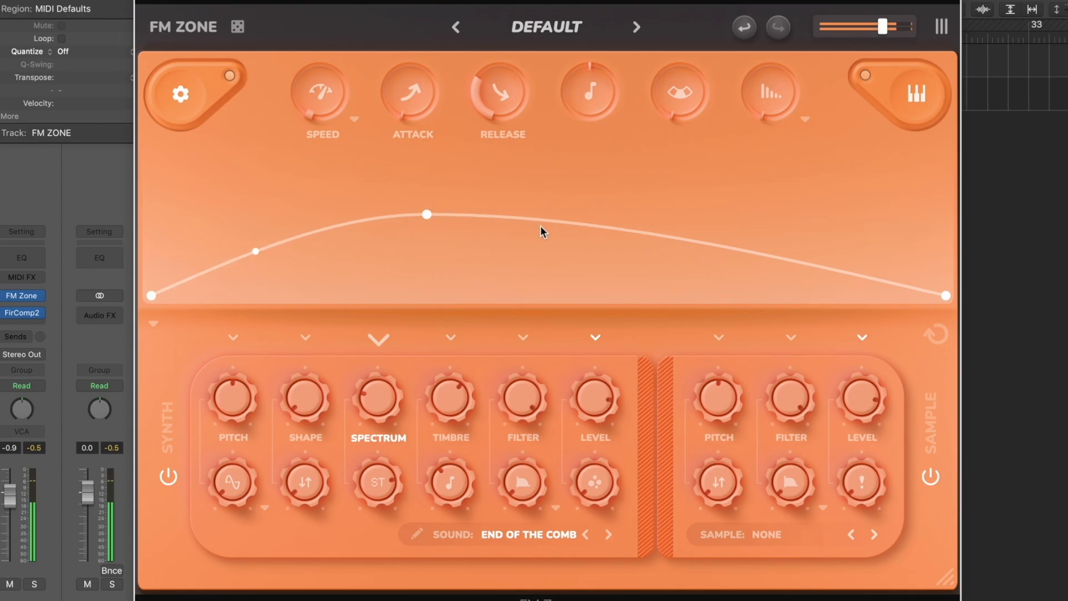
drag(427, 214, 260, 238)
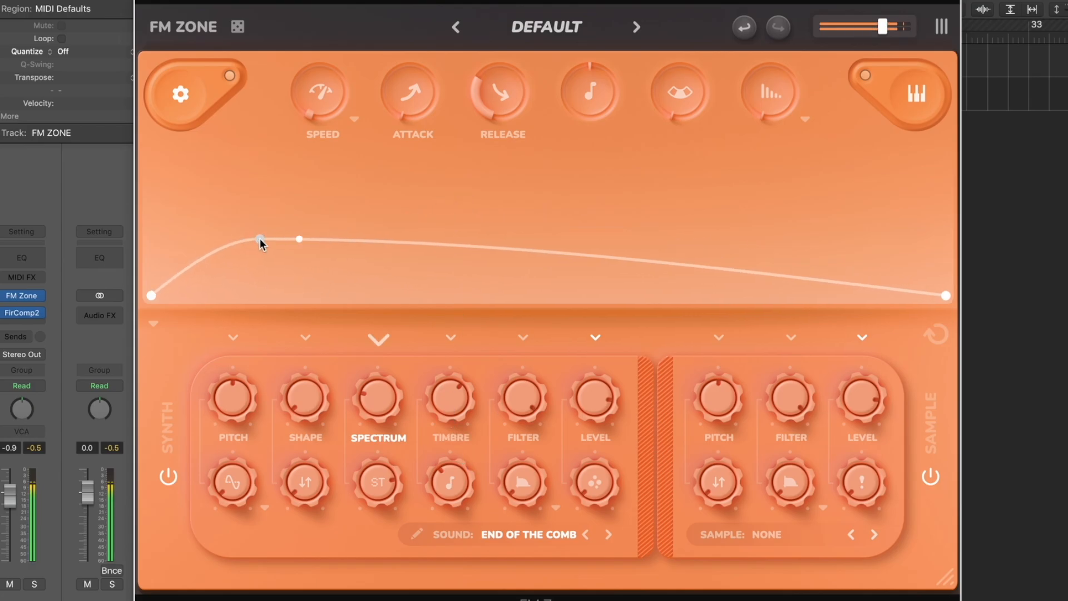
click(336, 277)
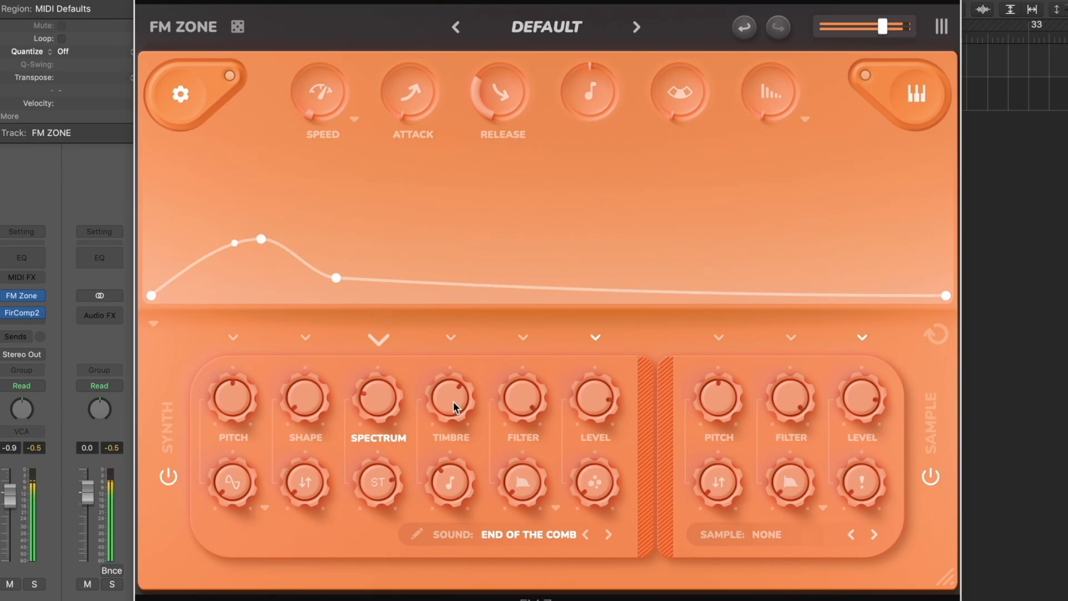
Lower the Timbre amount and change the synth sound to Nolans Brass from the Brass category
drag(453, 398, 442, 526)
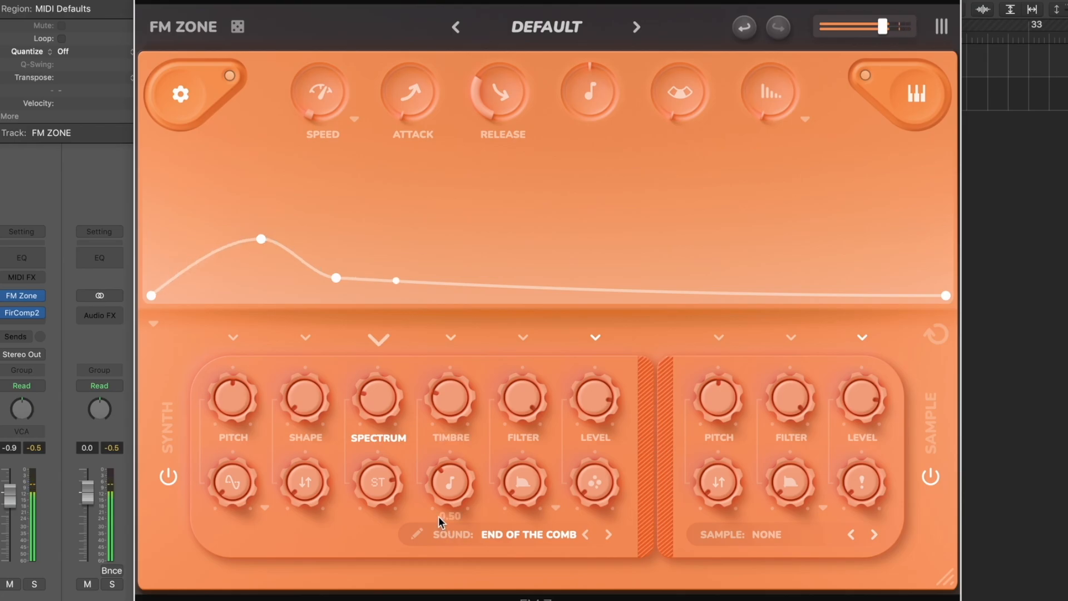
click(525, 535)
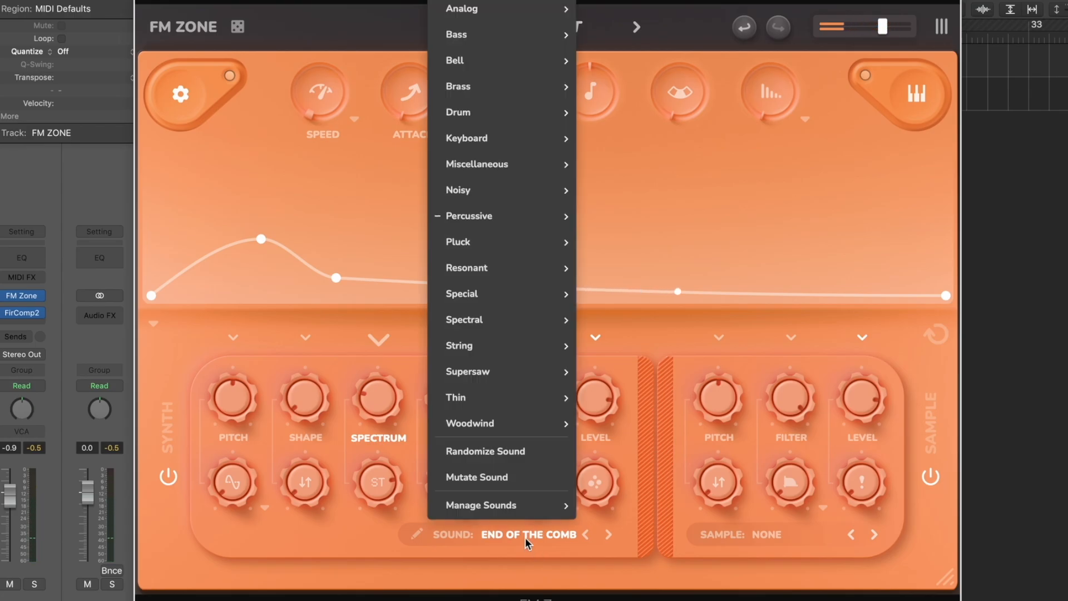
mouse_move(522, 141)
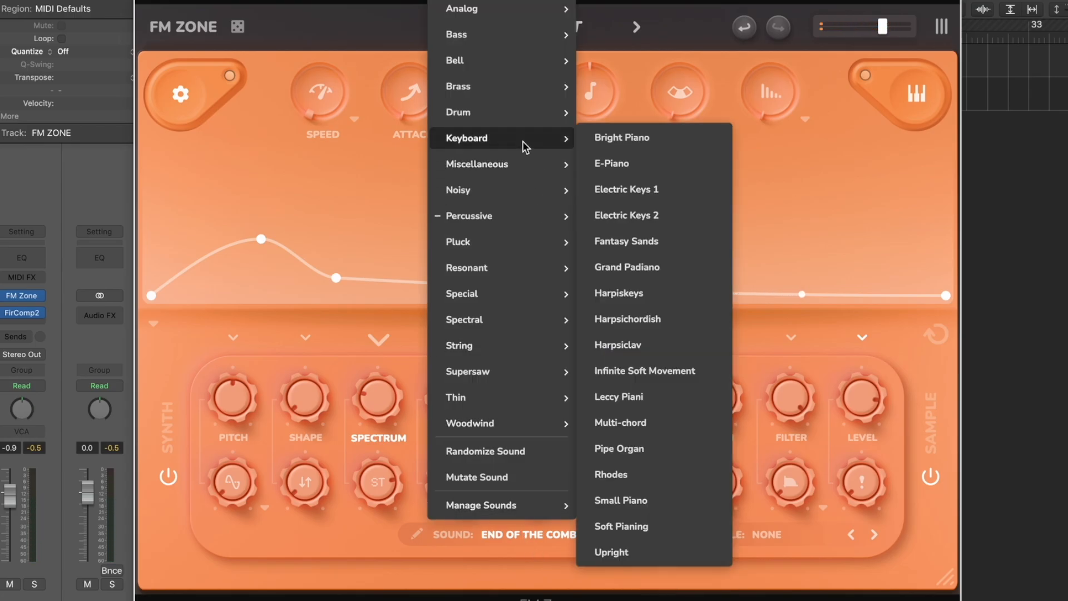
mouse_move(504, 89)
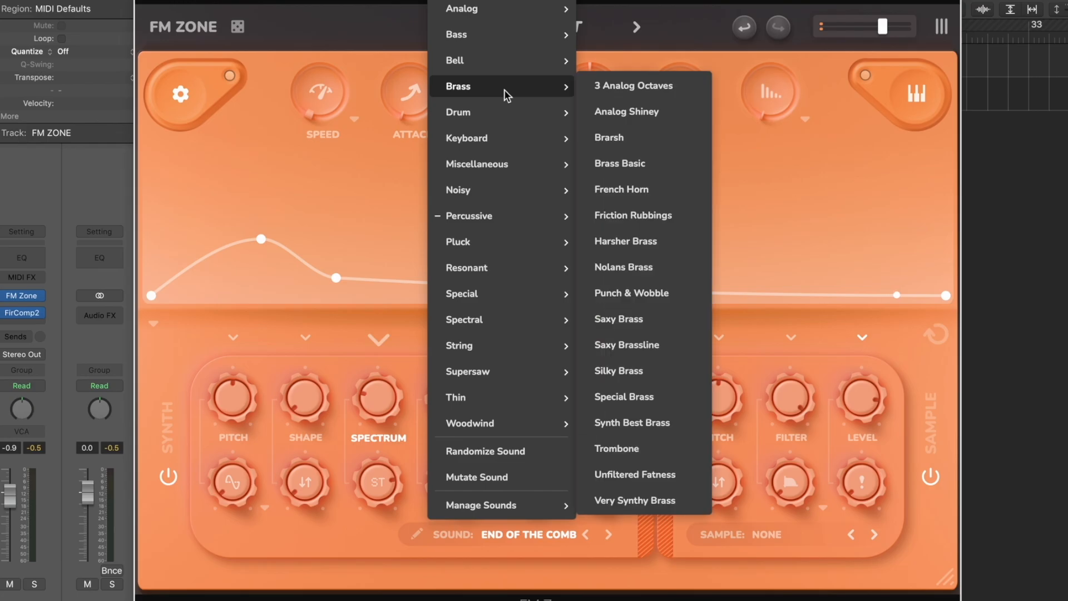
click(633, 269)
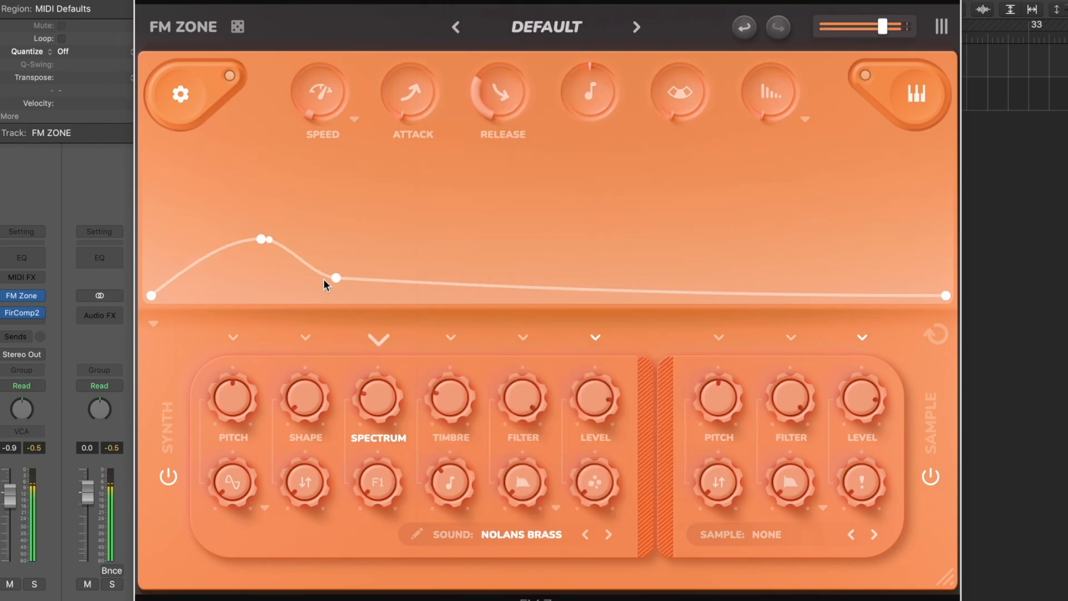
Flatten the modulation curves of Timbre and Spectrum by lowering all their middle points to the baseline
drag(261, 239, 255, 271)
drag(337, 279, 334, 279)
click(450, 337)
drag(489, 235, 439, 353)
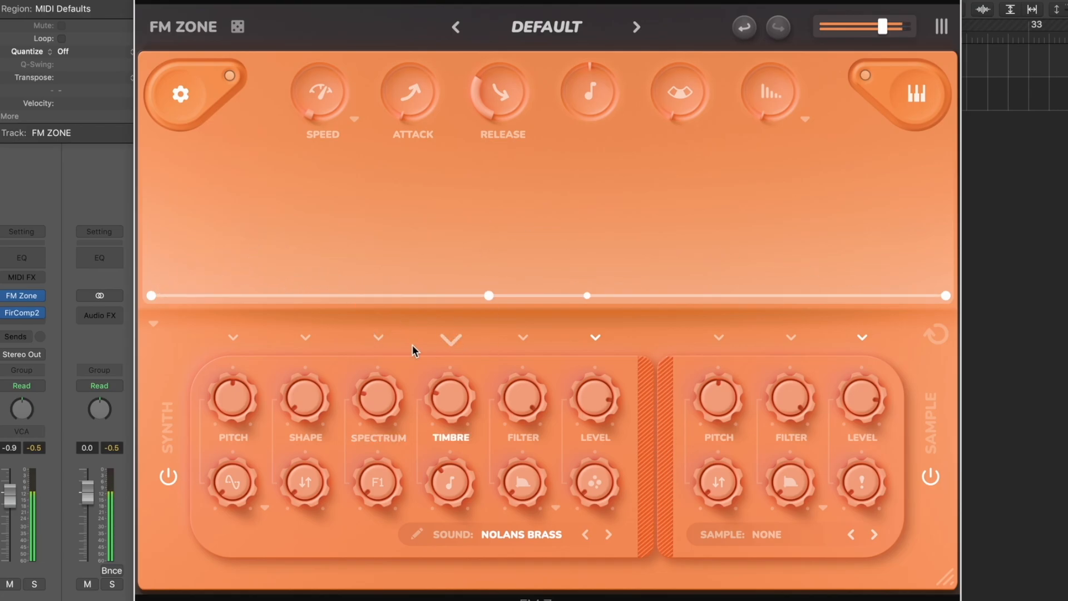
click(380, 339)
drag(334, 282, 332, 304)
drag(260, 272, 235, 309)
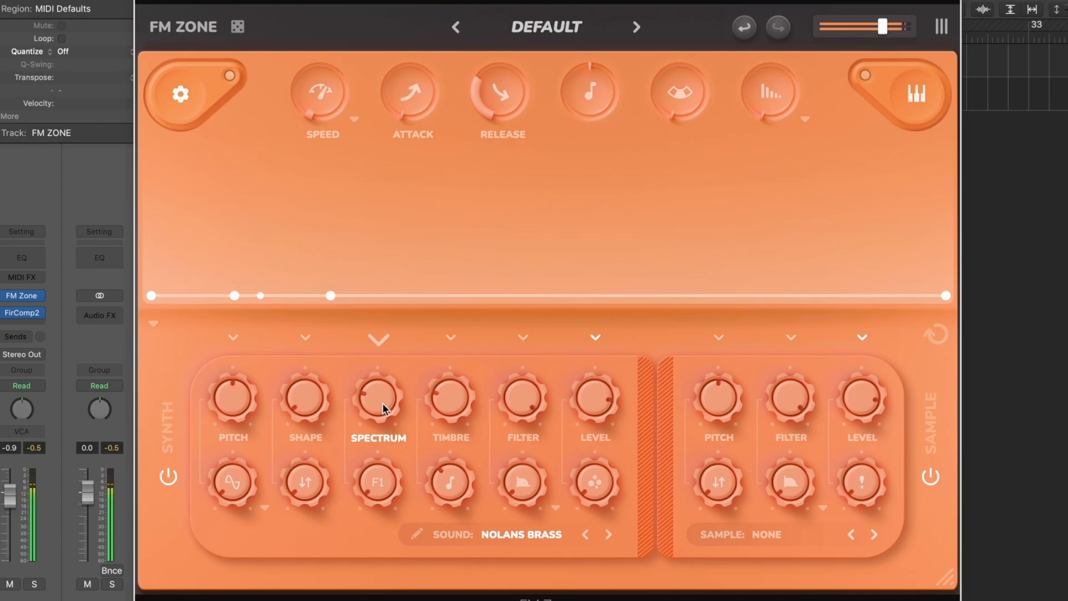
Sweep the Spectrum amount up and down to audition Nolans Brass, ending at 0.90
drag(379, 399, 384, 340)
drag(388, 396, 406, 257)
drag(406, 257, 392, 439)
drag(392, 499, 401, 260)
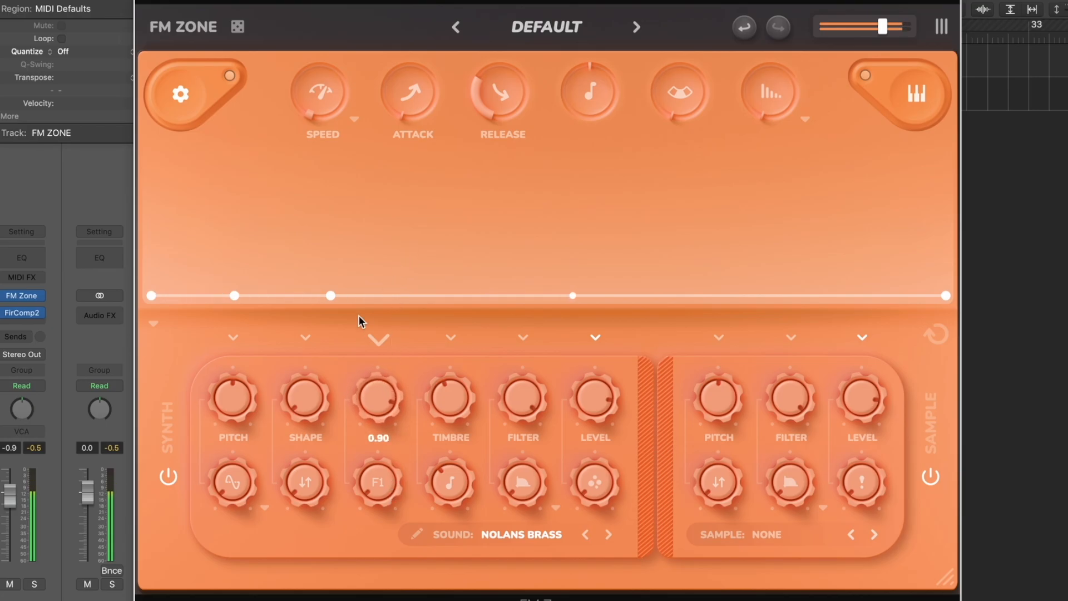
Load the LFO Slowing envelope into Spectrum's modulation curve
click(154, 326)
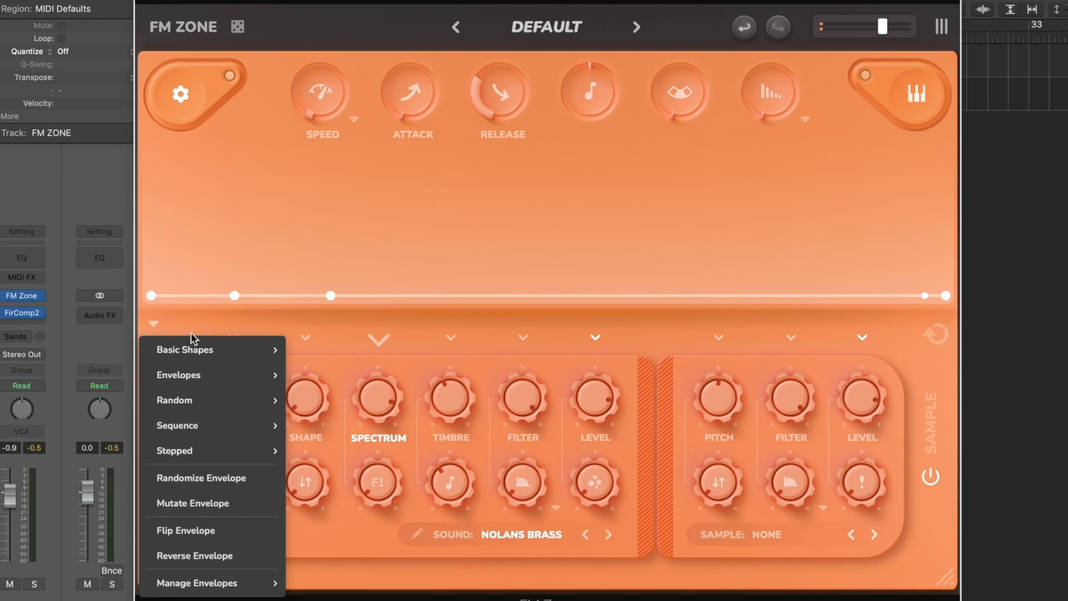
mouse_move(186, 351)
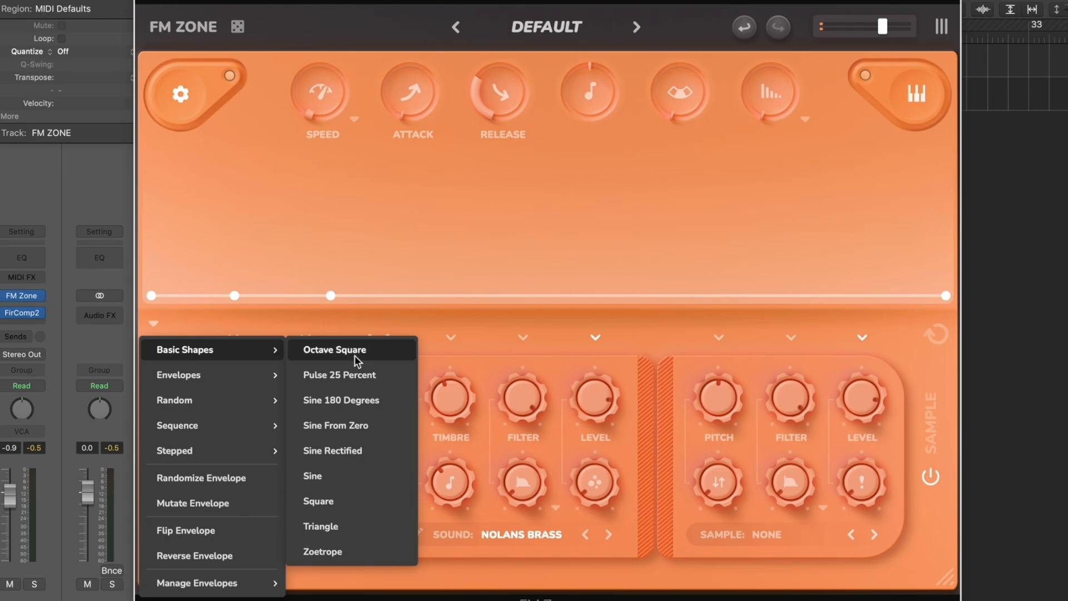
mouse_move(242, 376)
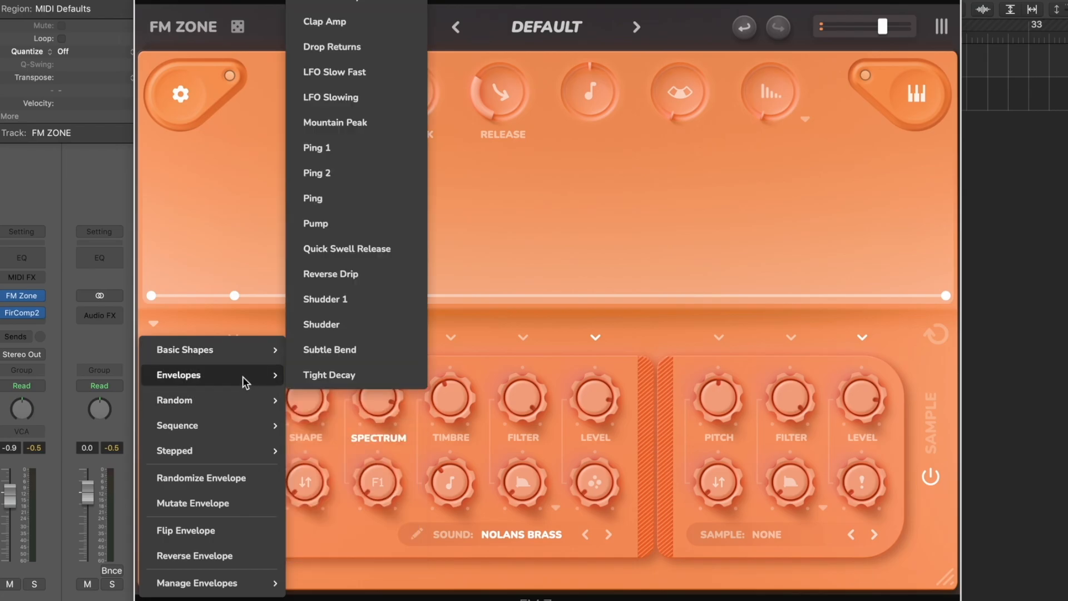
click(342, 98)
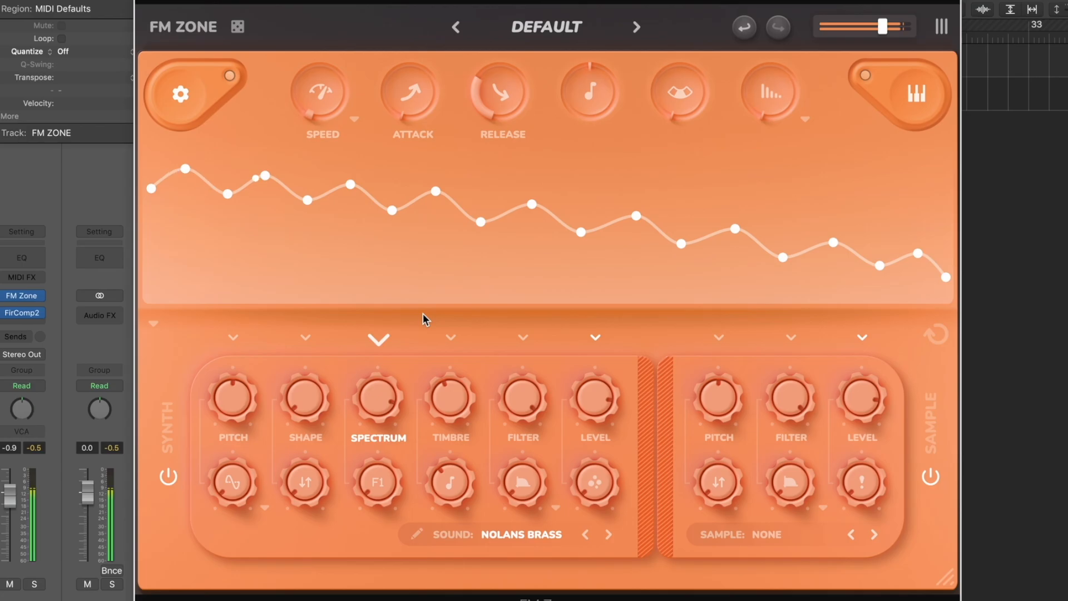
Audition the LFO Slowing curve with a lower Spectrum amount and different Timbre amounts, including 0.78
drag(386, 408, 382, 600)
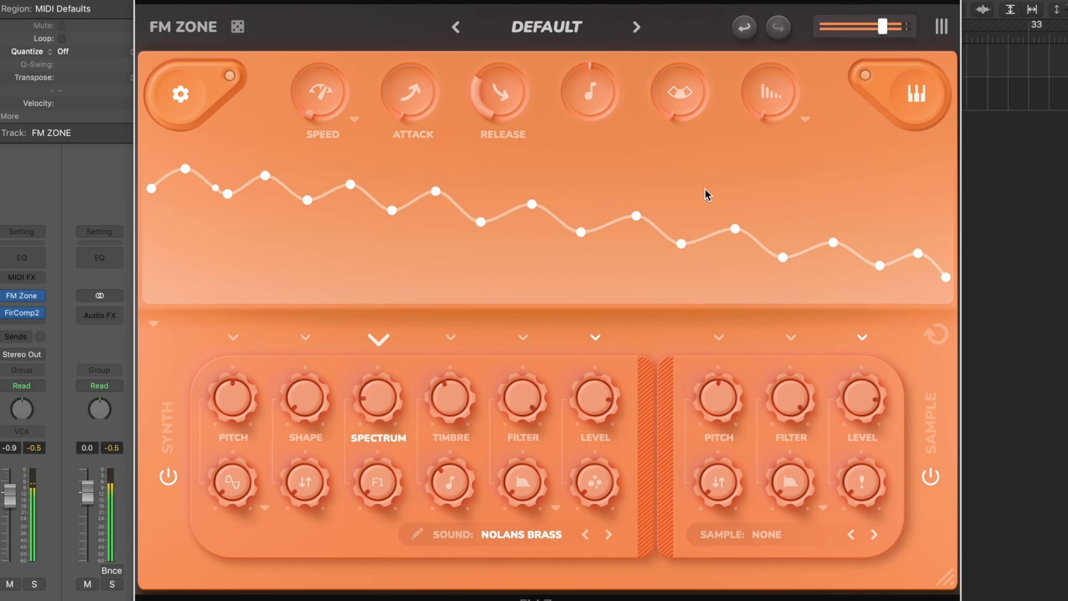
drag(446, 409, 454, 442)
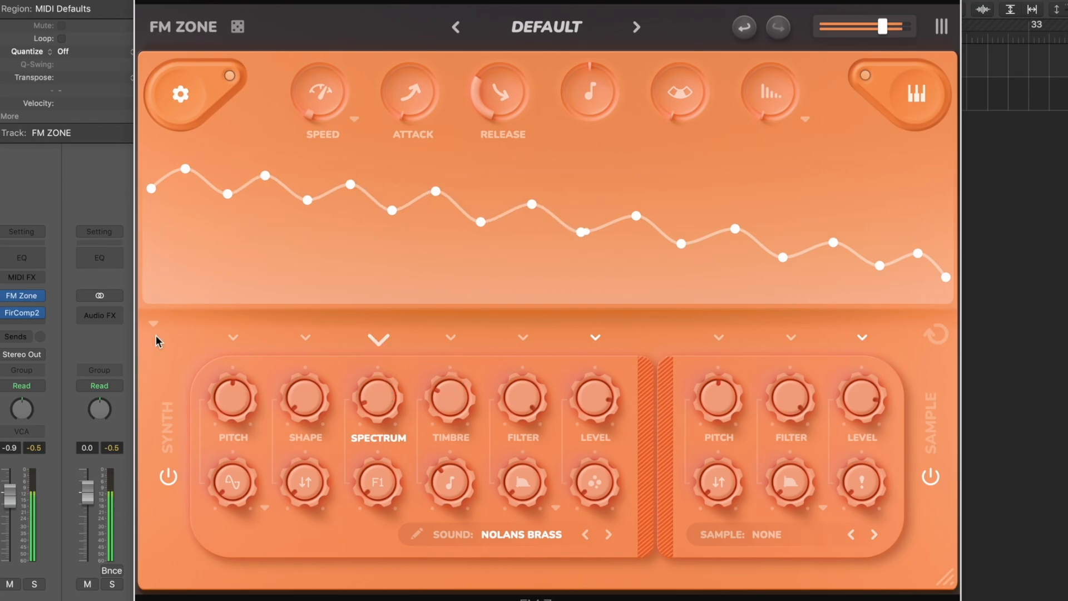
drag(378, 396, 466, 235)
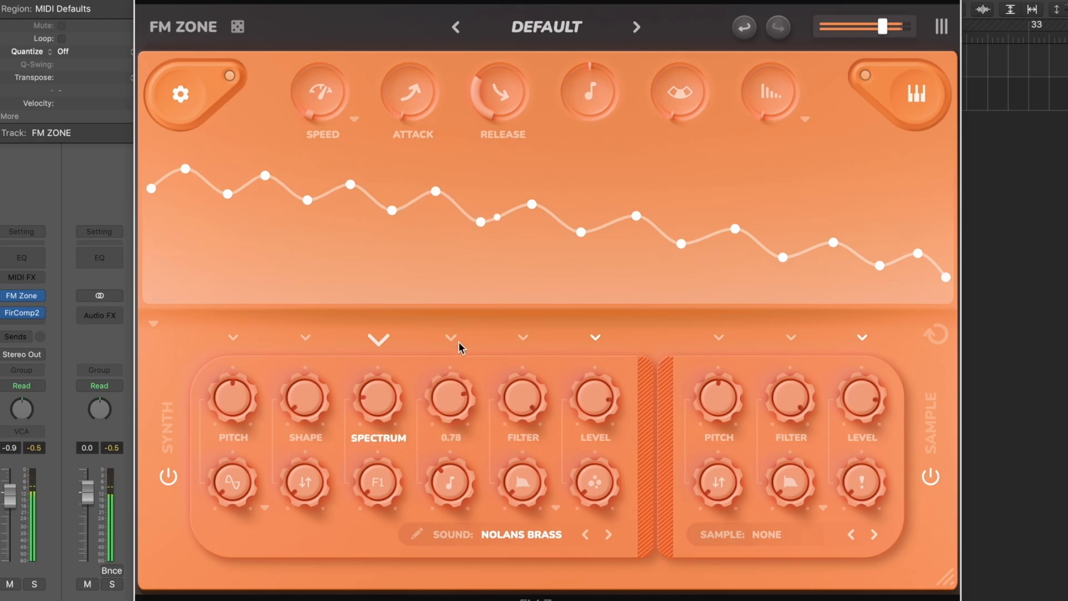
Load the Shudder envelope into Timbre's modulation curve and lower the Timbre amount to 0.18
mouse_move(452, 348)
mouse_down()
mouse_move(449, 598)
mouse_move(452, 340)
mouse_up()
click(451, 337)
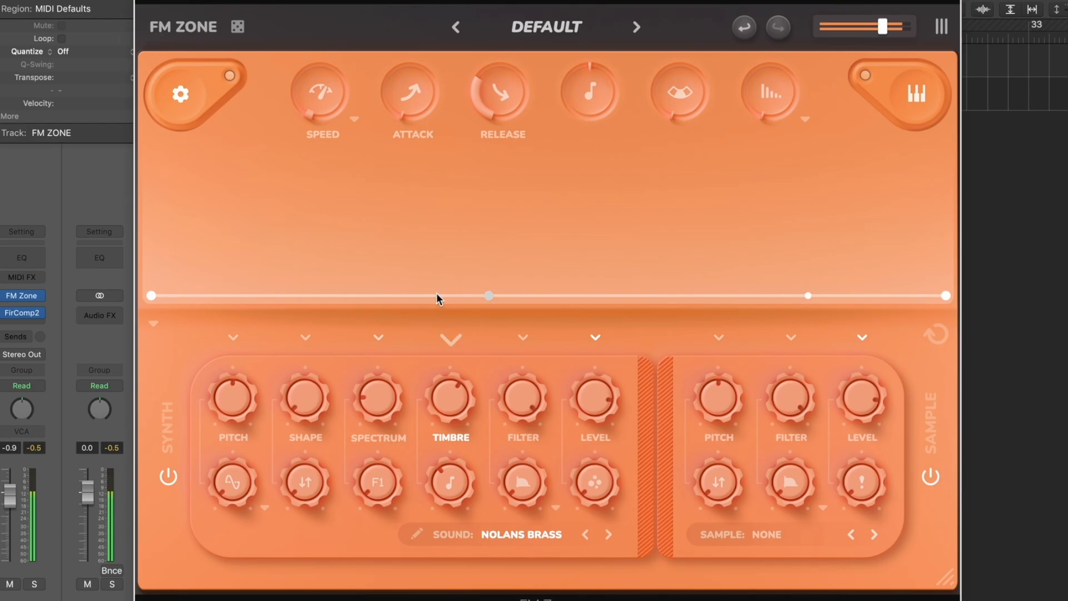
click(155, 322)
mouse_move(227, 444)
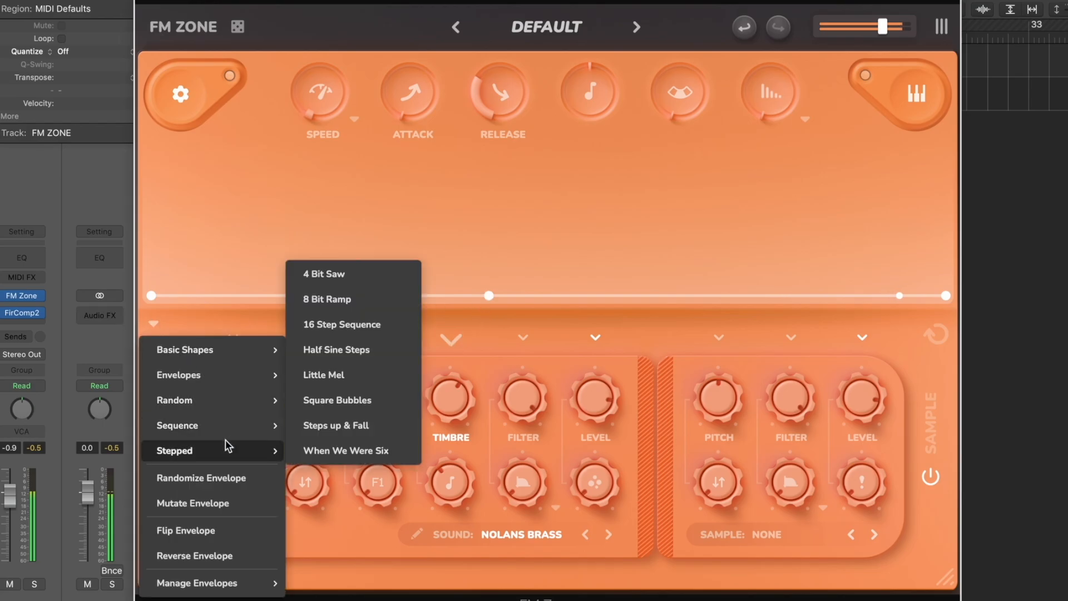
mouse_move(225, 373)
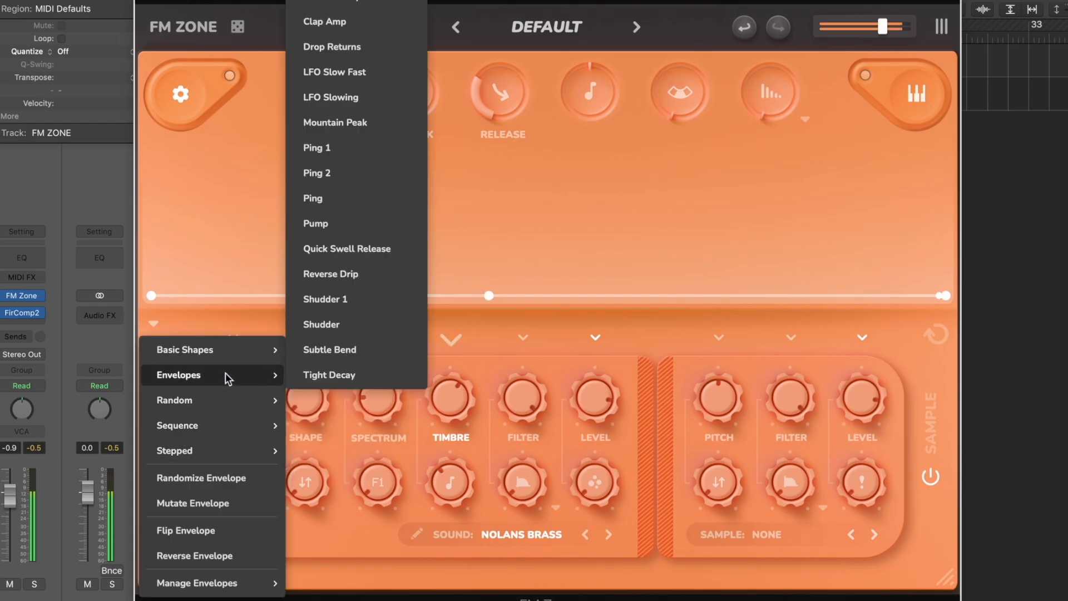
click(316, 326)
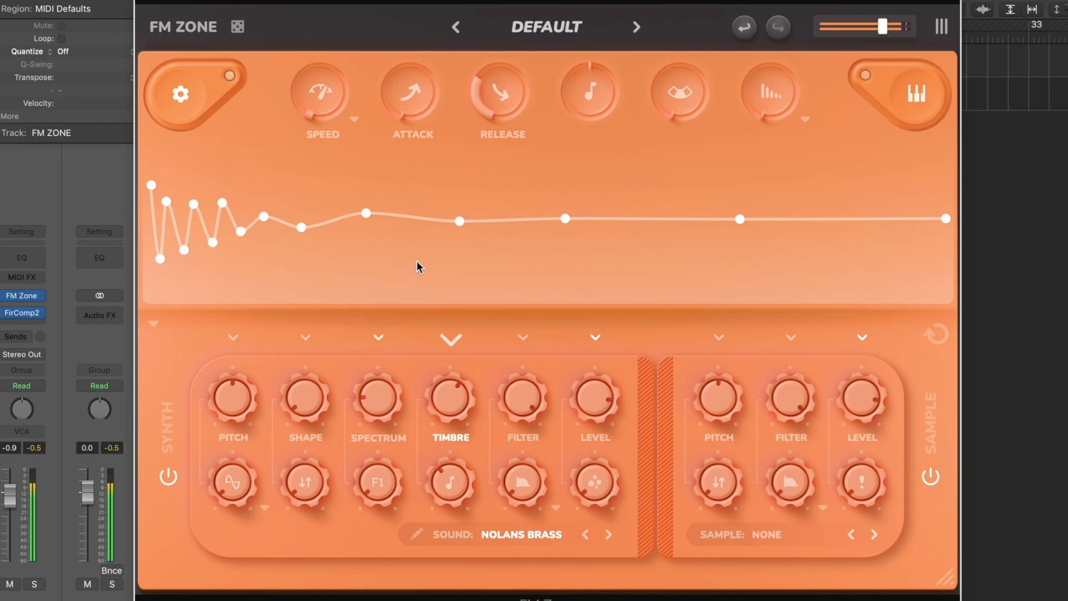
drag(443, 409, 438, 536)
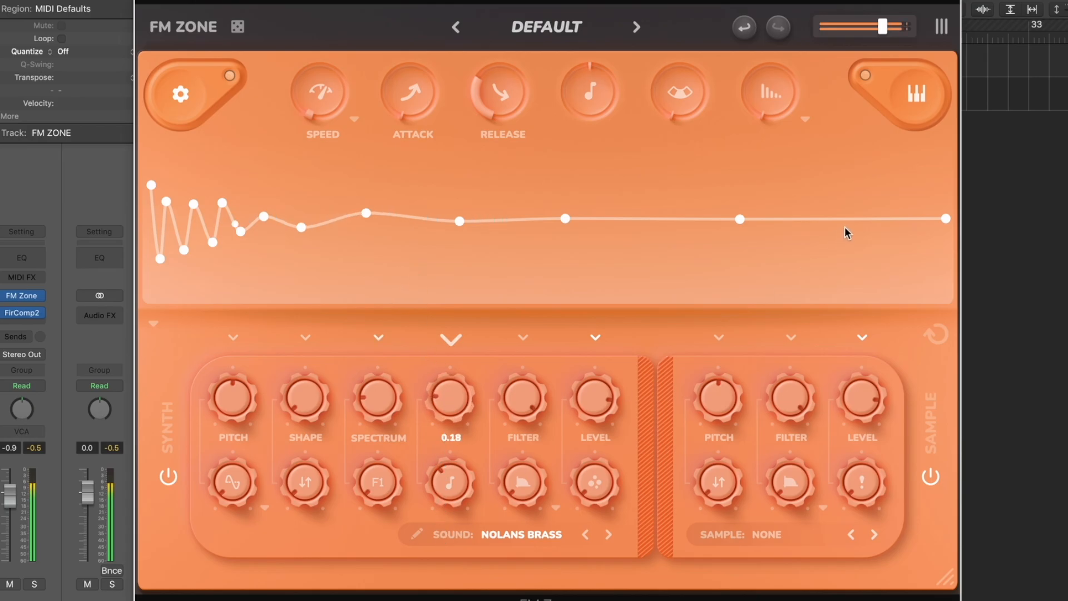
Make Timbre's curve fall to the baseline at its end, lower the point past the middle and delete the point after it
drag(945, 219, 948, 297)
drag(738, 220, 637, 240)
drag(563, 223, 536, 234)
double_click(642, 239)
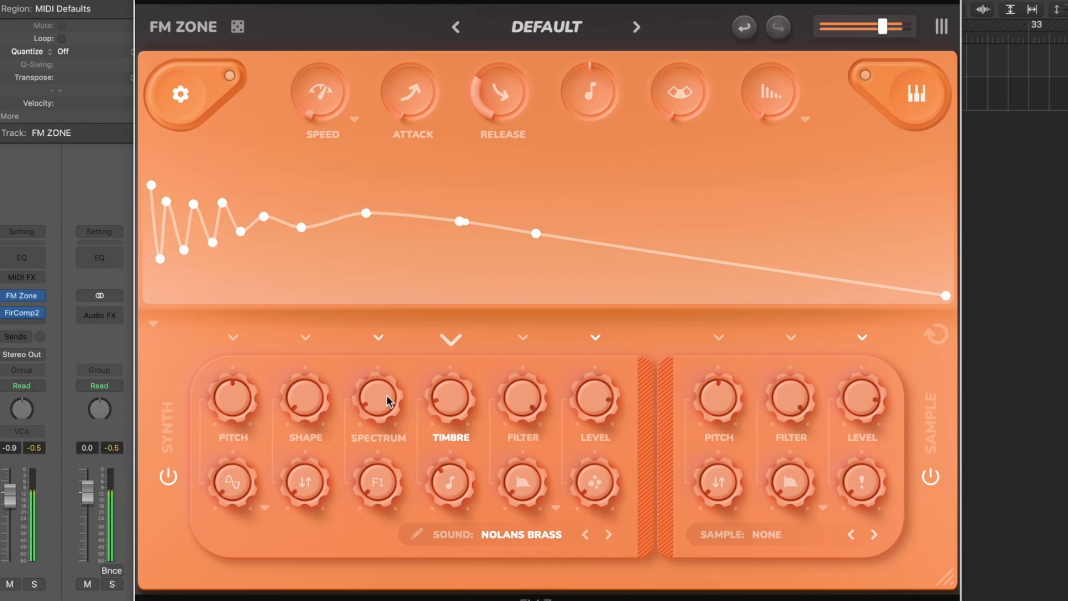
Raise the global control with the fan symbol and change the synth sound to Punch & Wobble
drag(678, 60, 677, 2)
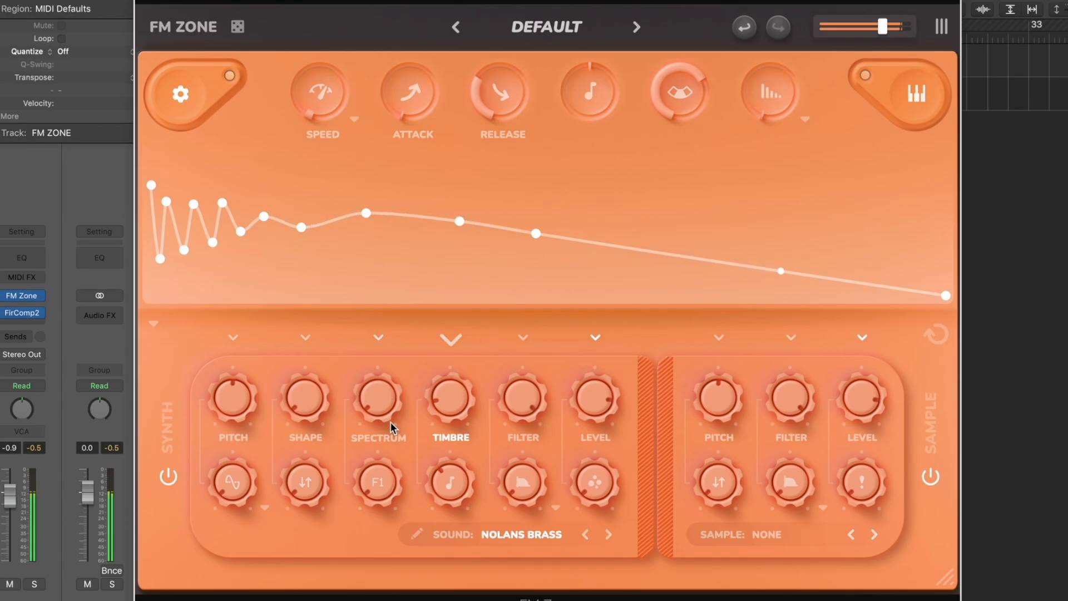
click(606, 534)
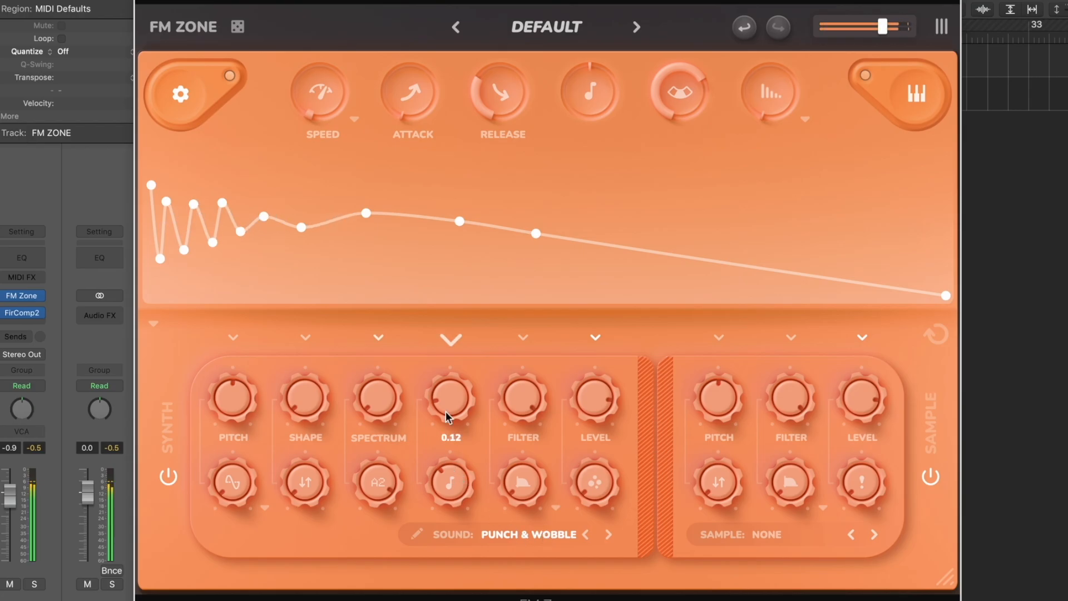
Audition Punch & Wobble with Spectrum at 0.27 and Timbre at 0.94, and raise the Spectrum amount further
drag(398, 398, 342, 276)
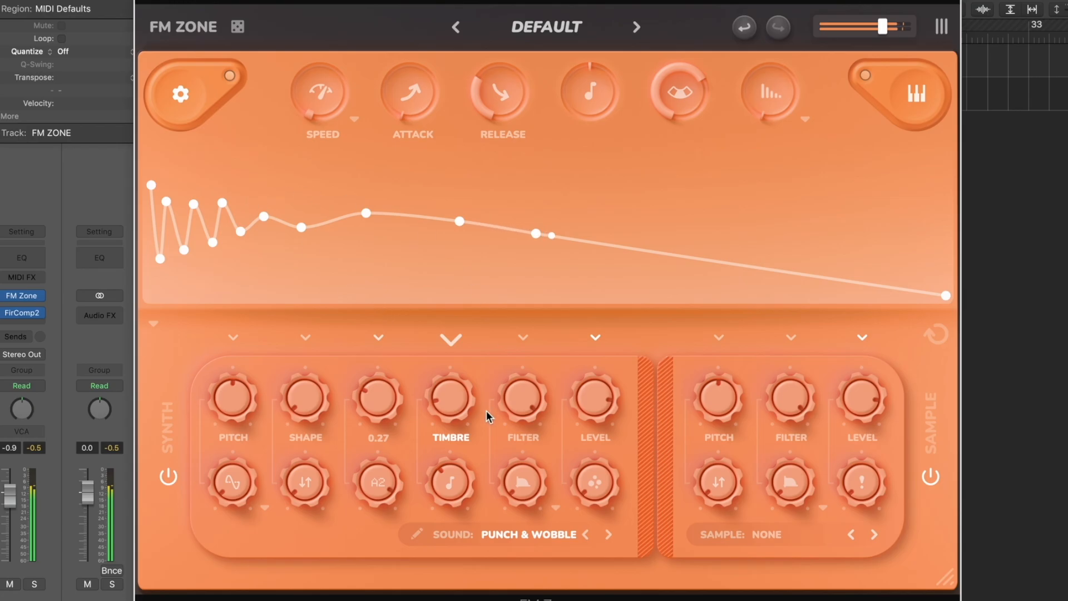
drag(446, 393, 453, 321)
drag(451, 384, 479, 223)
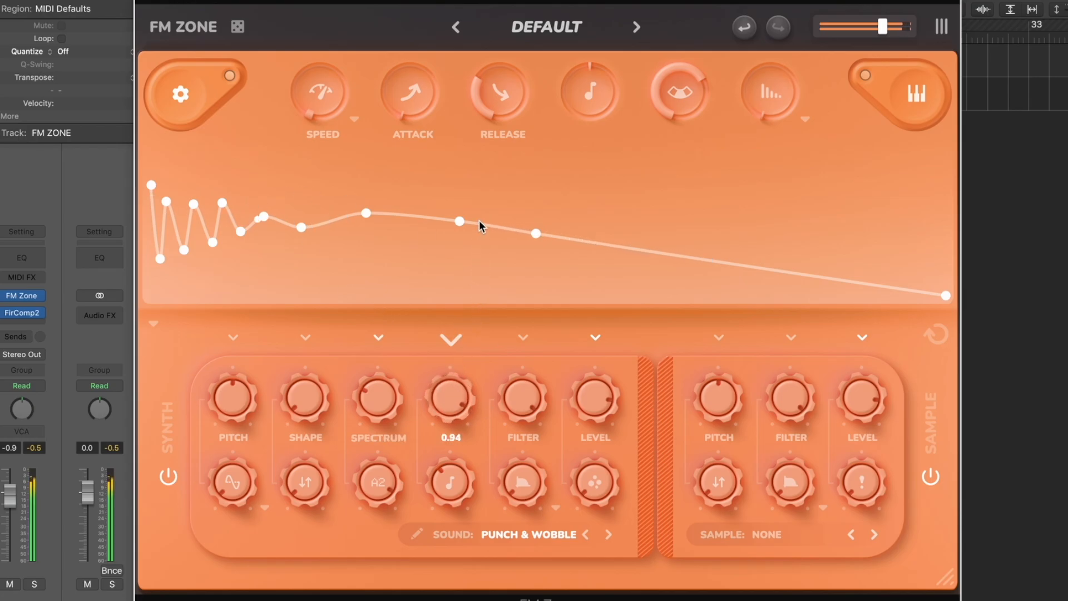
drag(369, 419, 392, 295)
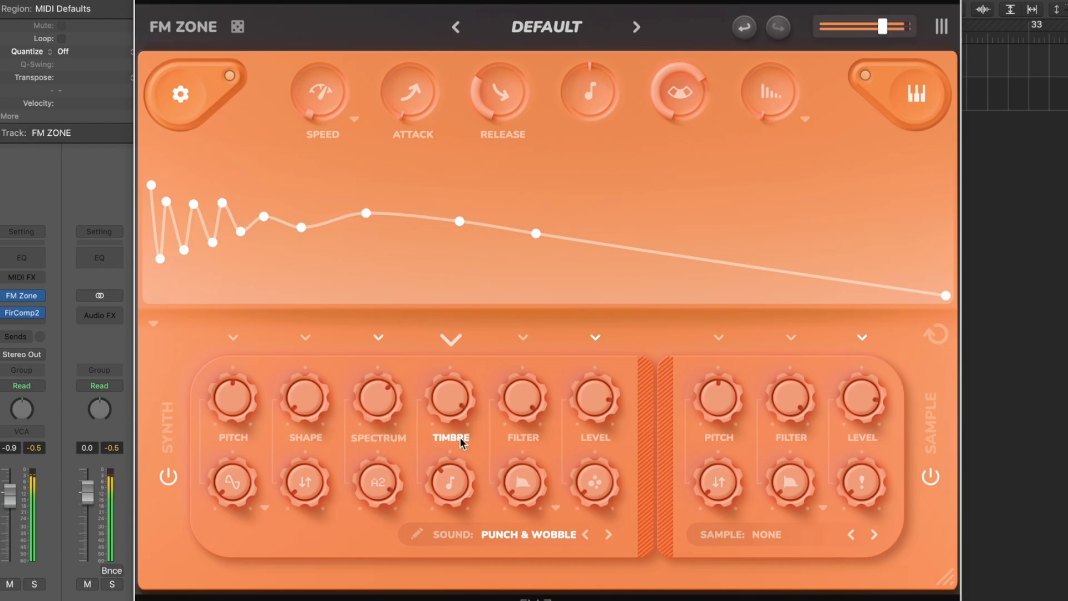
Change the synth sound to Saxy Brass and lower its Timbre and Spectrum amounts
click(609, 536)
drag(444, 405, 444, 595)
drag(377, 400, 379, 562)
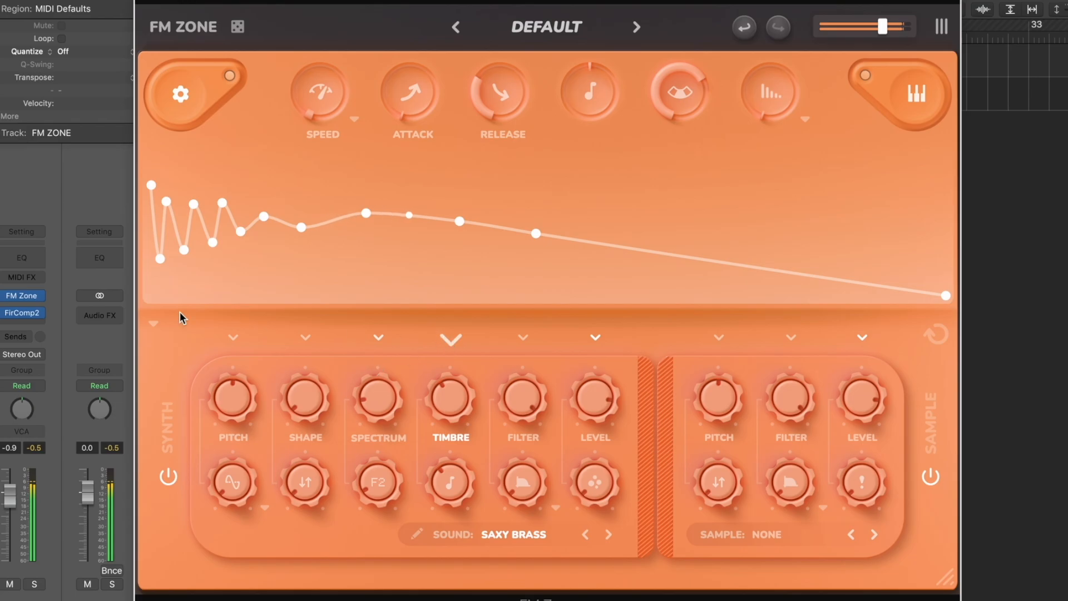
Load the Pump envelope into Timbre's modulation curve and lower the Timbre amount
click(155, 322)
mouse_move(238, 375)
click(349, 276)
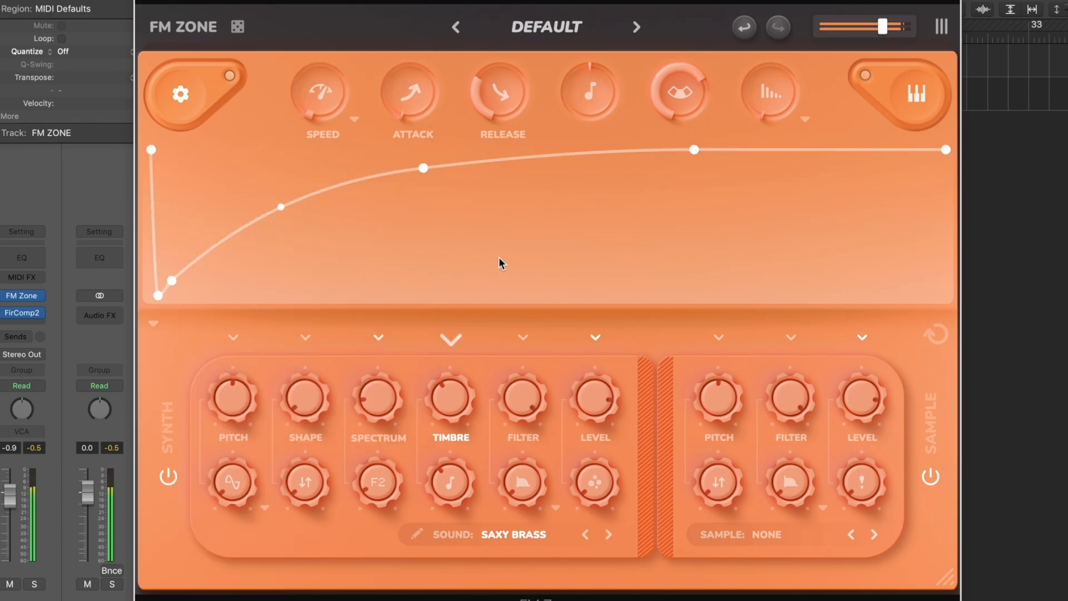
drag(450, 396, 446, 505)
Drop the end of Timbre's curve to the baseline, delete the point before it and shift the remaining peak slightly later
drag(947, 149, 952, 308)
double_click(696, 151)
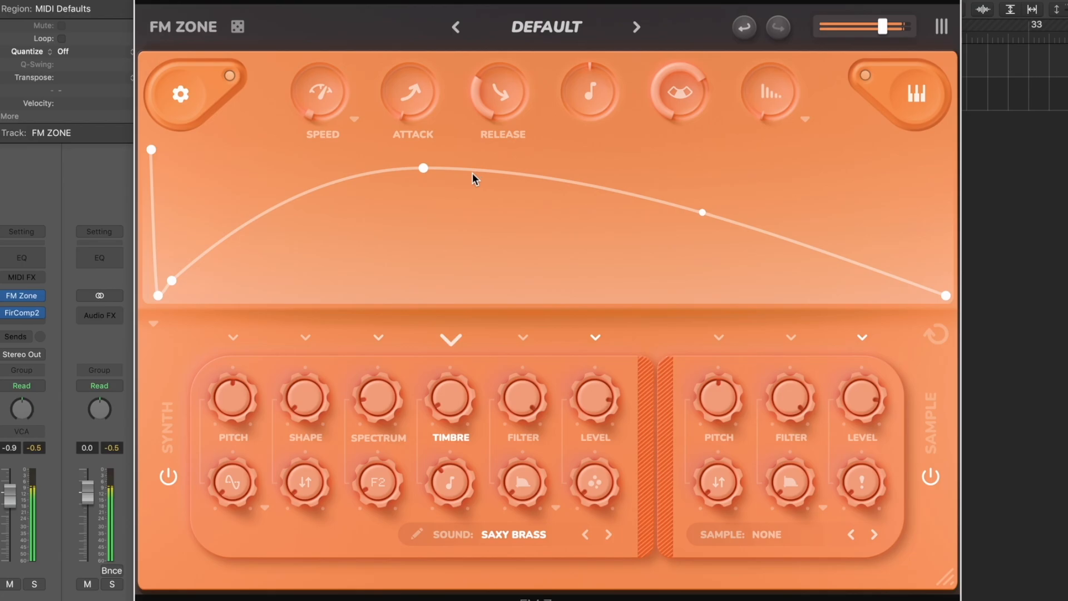
drag(423, 168, 470, 166)
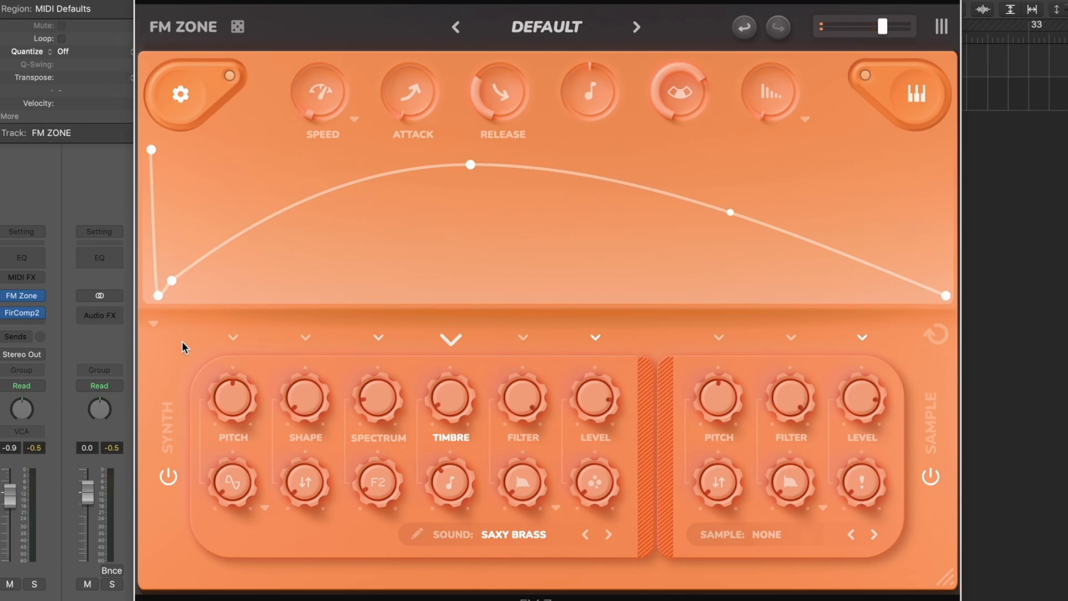
click(153, 324)
mouse_move(210, 375)
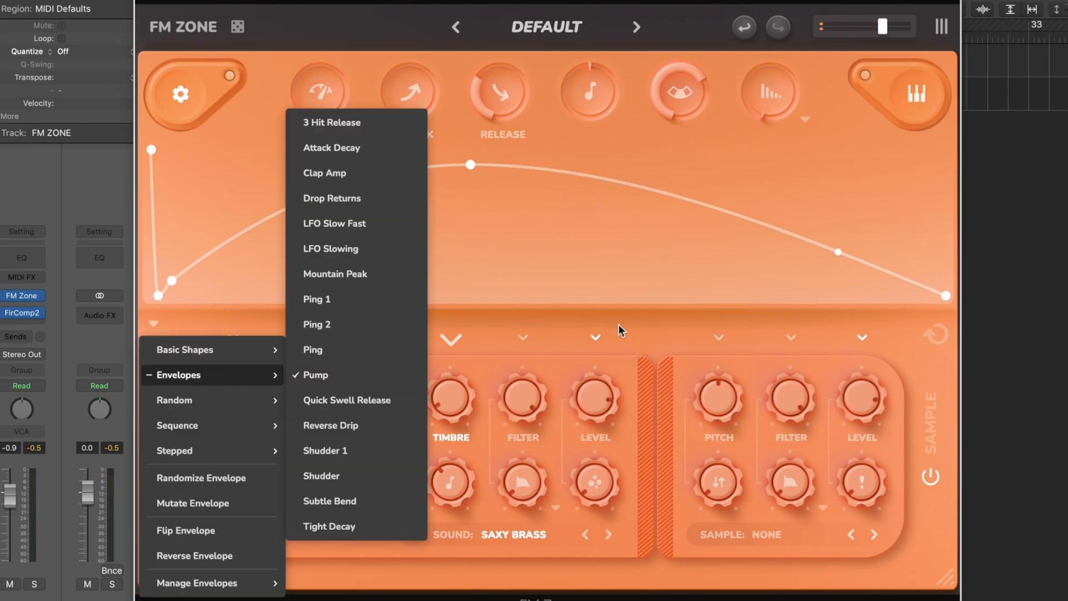
click(612, 258)
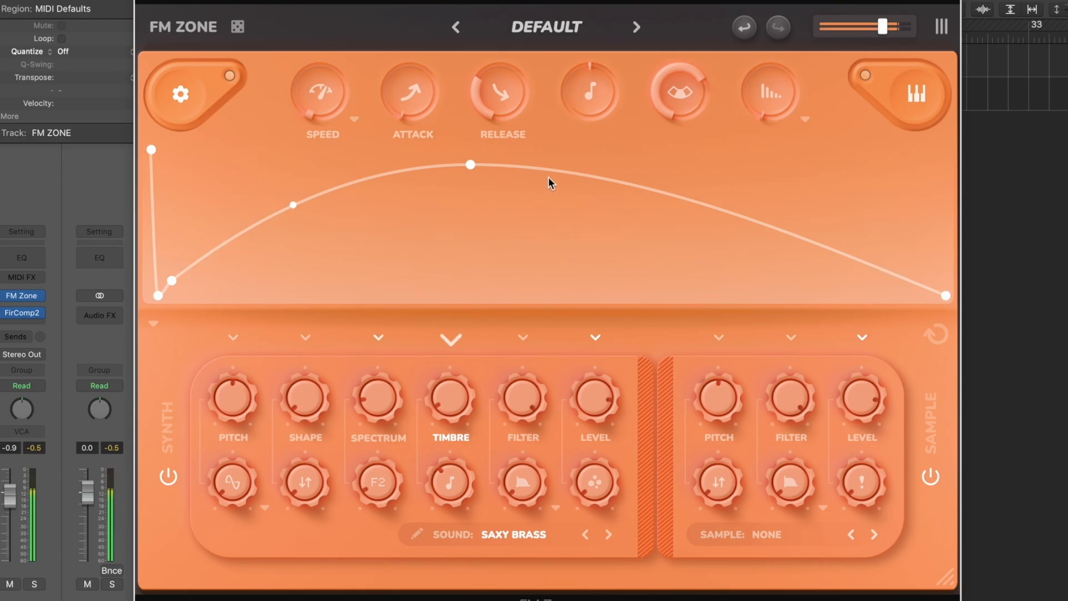
Lower the middle peak of Timbre's curve to about half height and open Spectrum's modulation curve
drag(470, 165, 495, 197)
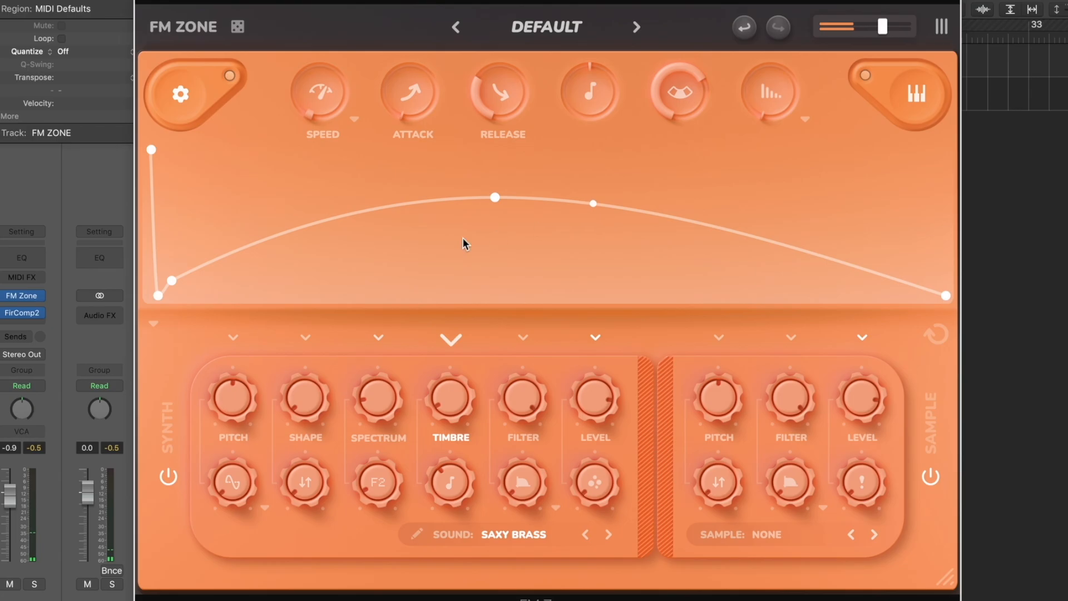
drag(494, 197, 499, 226)
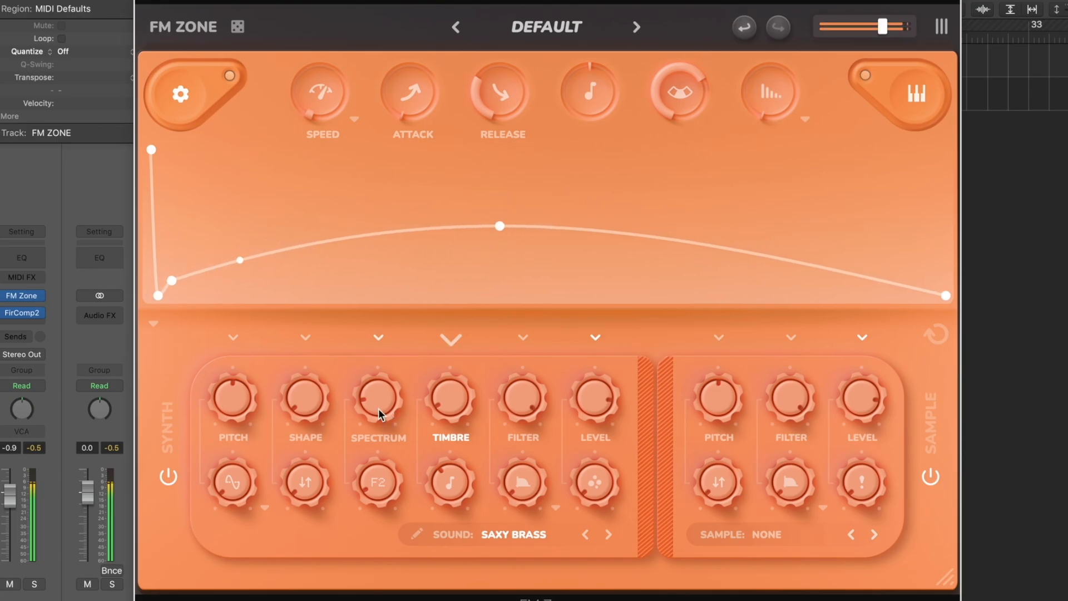
click(379, 339)
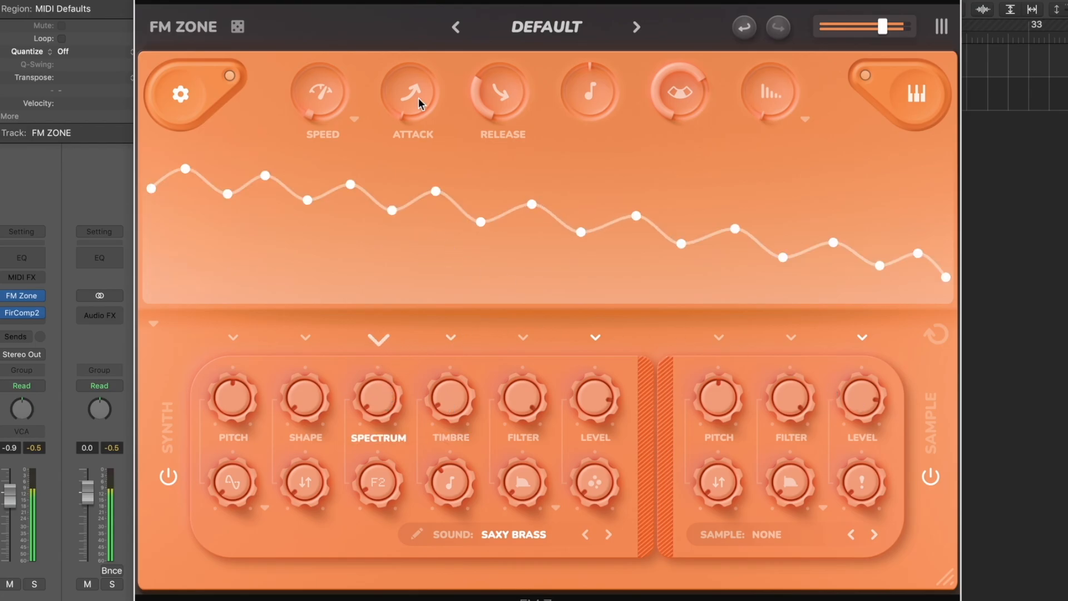
Raise the envelope Speed and increase the synth Timbre amount to about the middle
drag(331, 88, 330, 0)
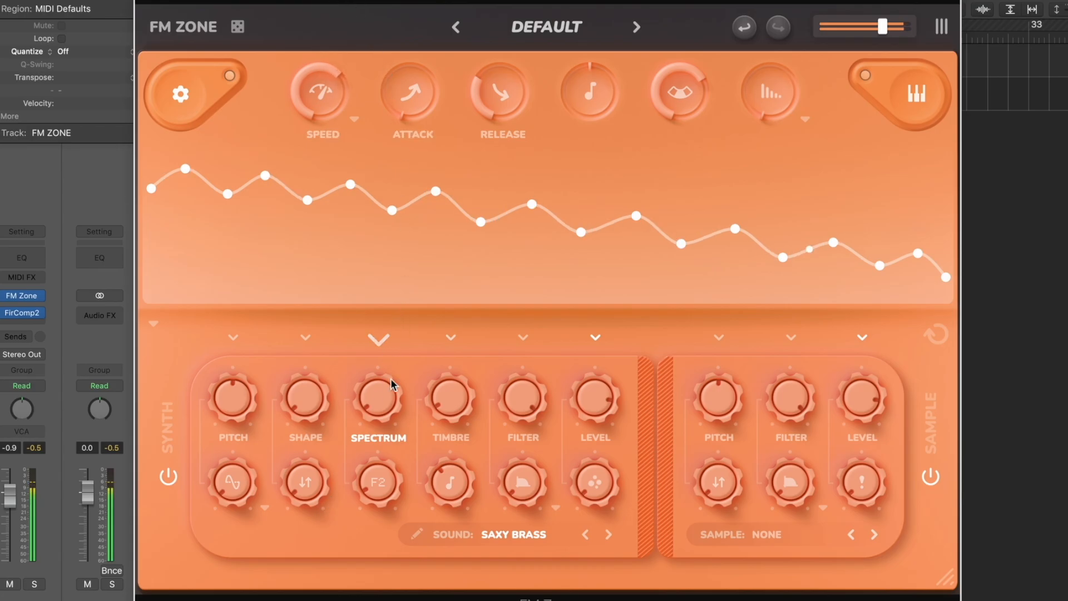
drag(458, 365, 489, 300)
click(154, 326)
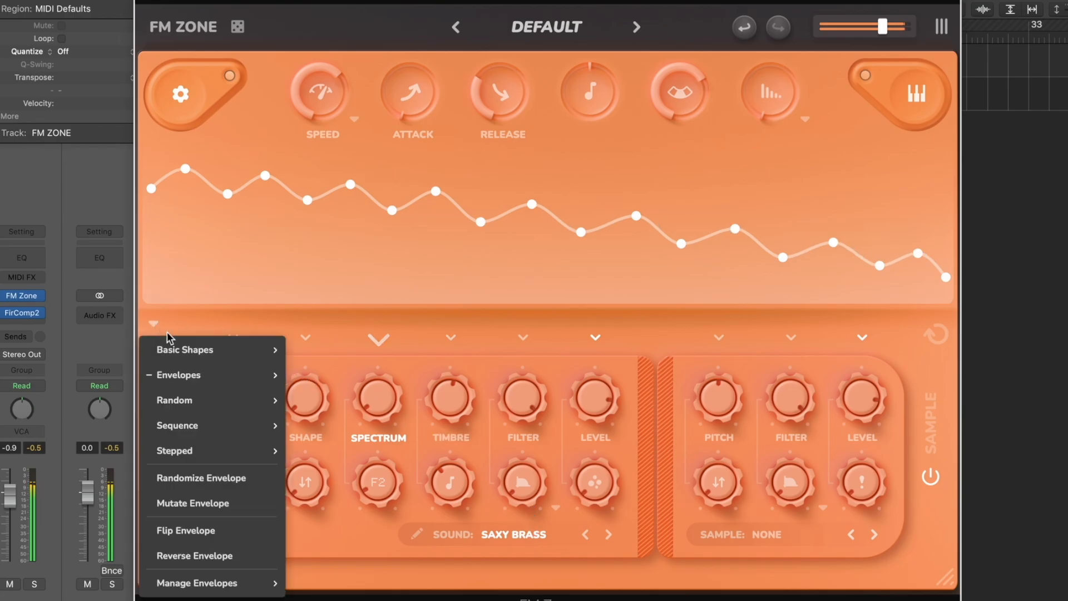
click(650, 328)
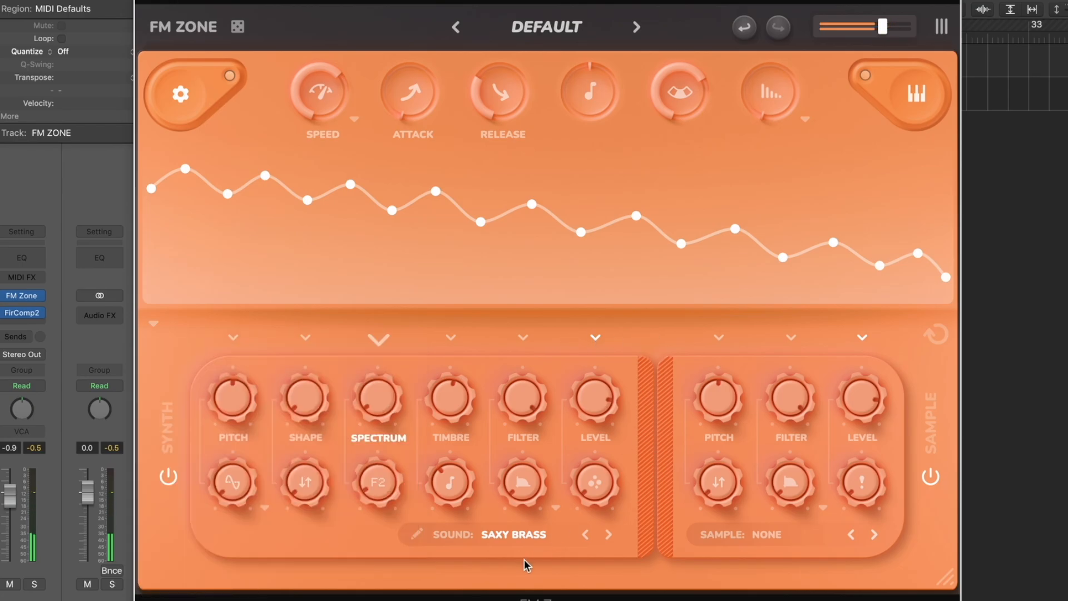
Change the synth sound to Organ Strings and raise the Spectrum amount to about the middle
click(530, 527)
mouse_move(510, 350)
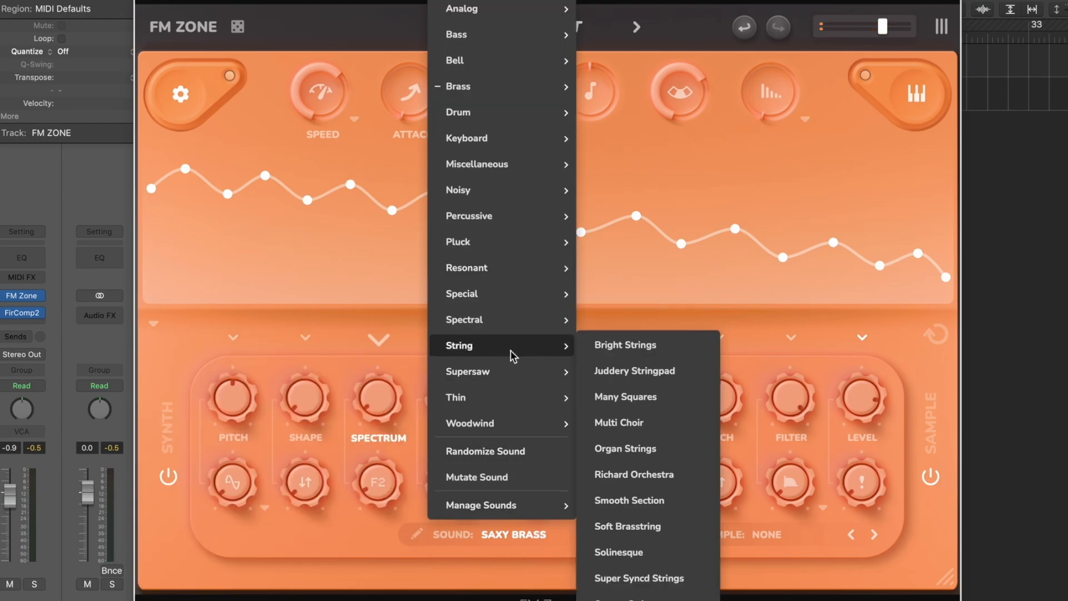
click(629, 448)
drag(386, 382, 369, 252)
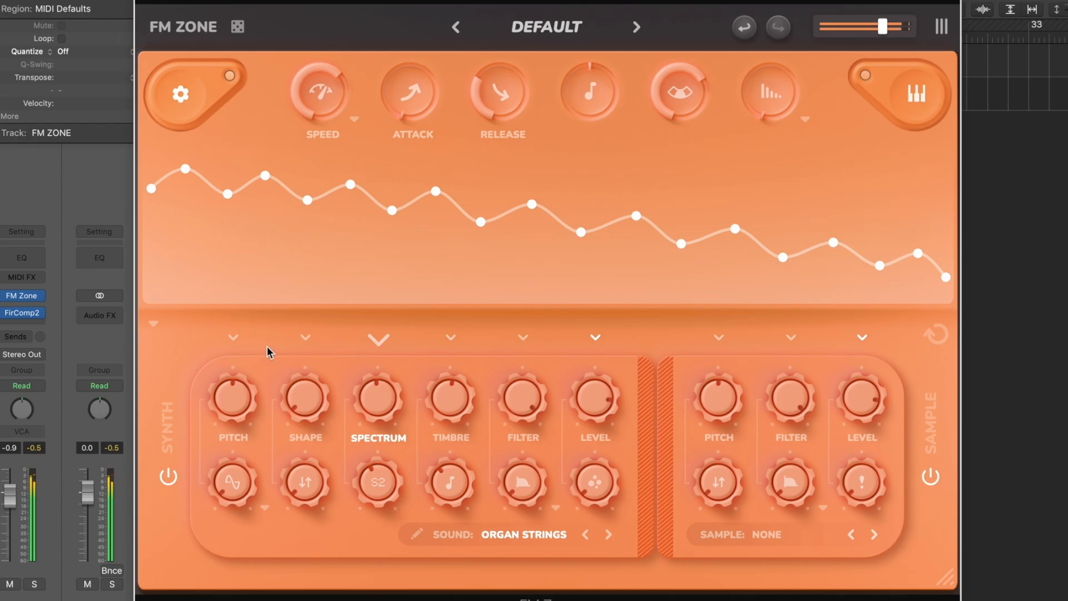
Reset the modulation curves of Spectrum and Timbre to flat with Init Envelope
click(153, 323)
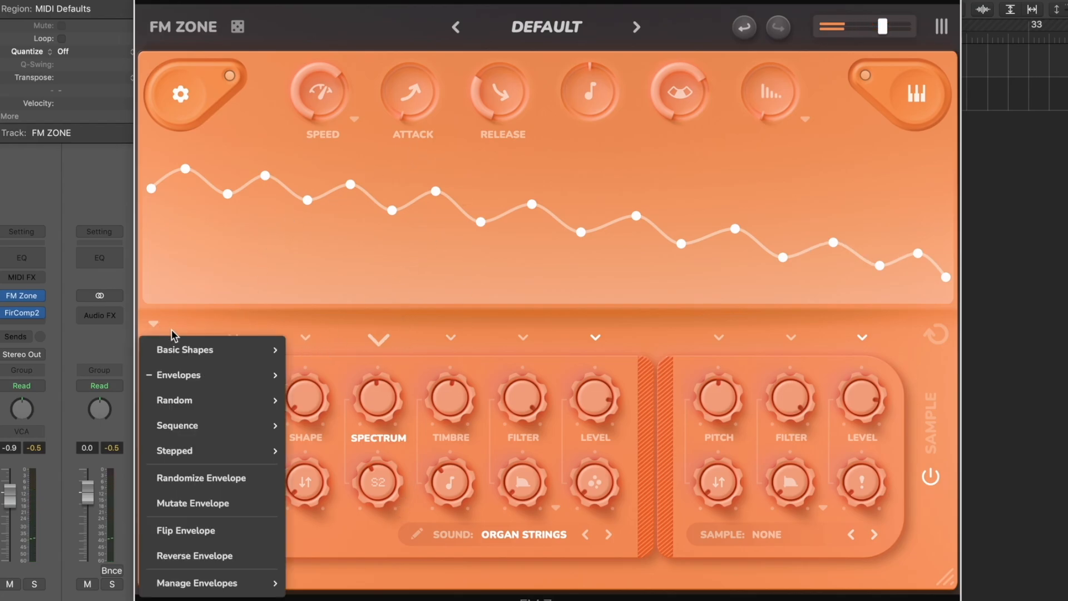
mouse_move(201, 581)
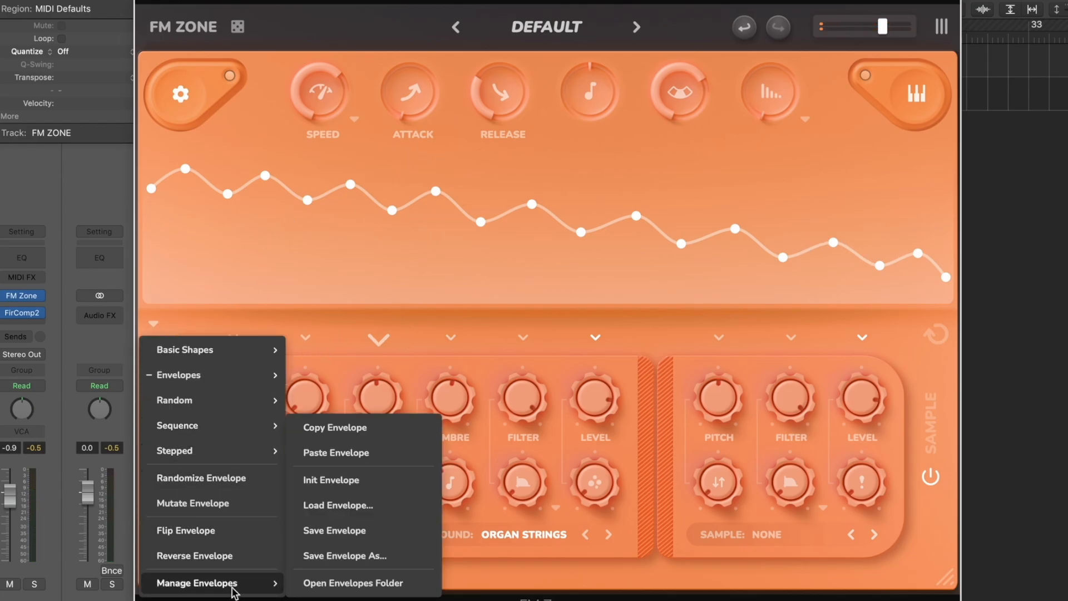
click(356, 479)
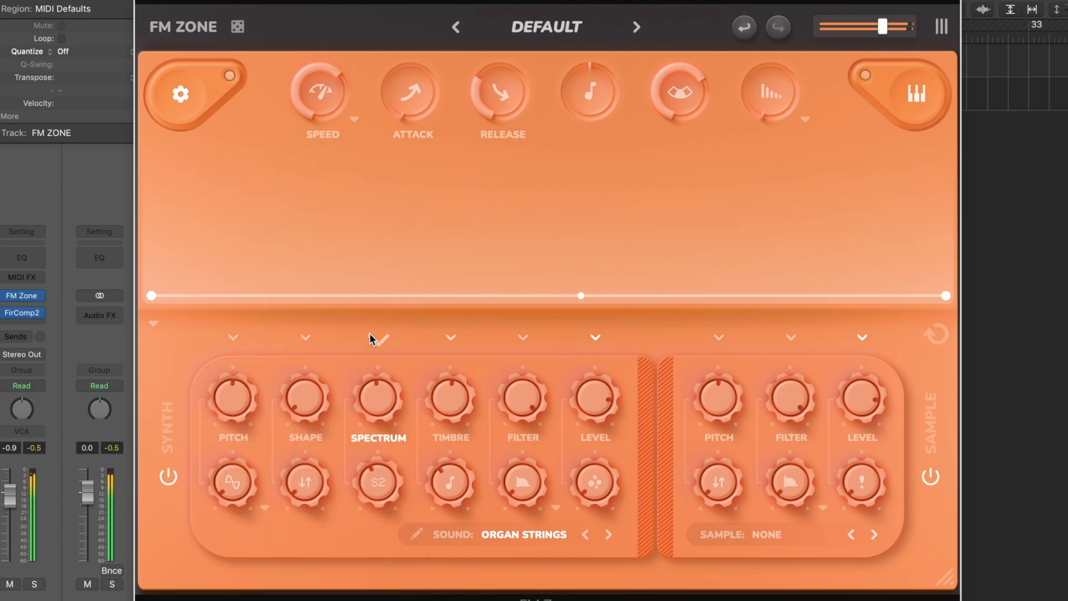
click(451, 337)
click(153, 323)
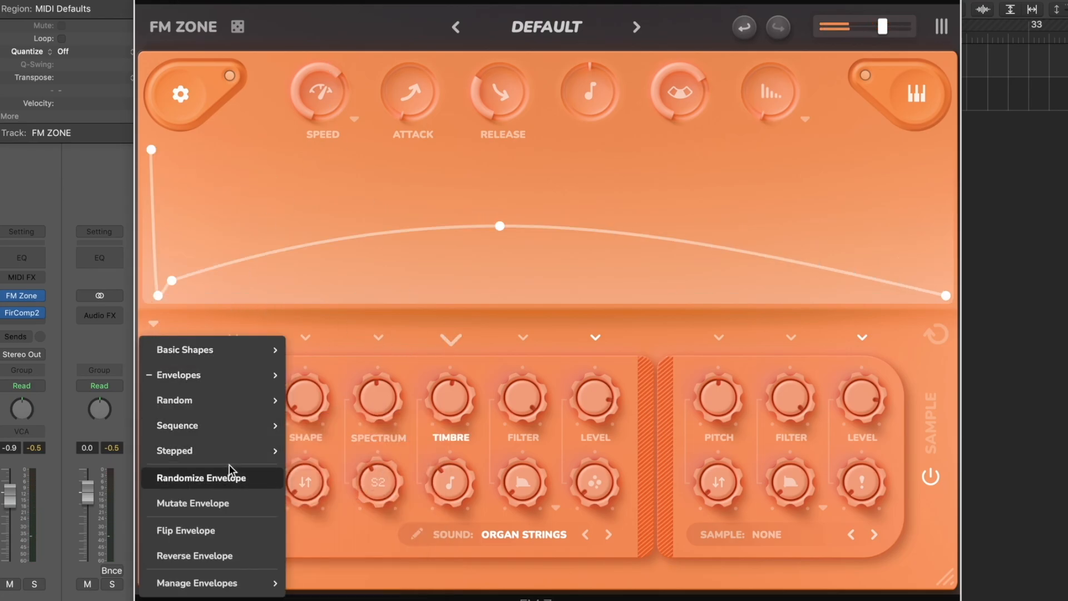
mouse_move(239, 582)
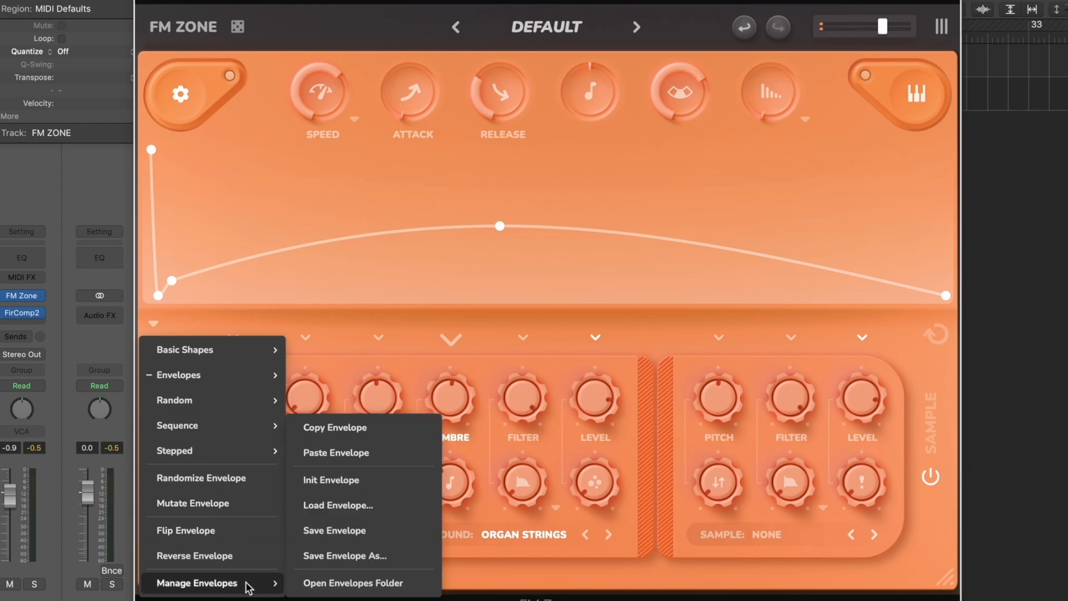
click(341, 482)
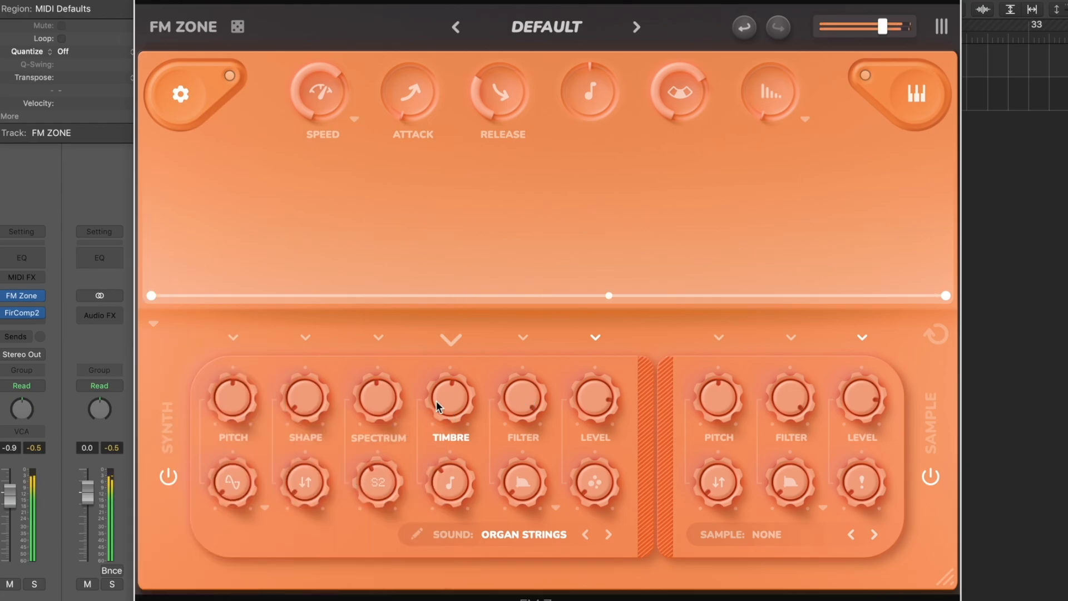
Audition Organ Strings by sweeping Spectrum and Timbre, leaving Timbre high and Spectrum low
drag(382, 396, 378, 436)
drag(442, 459, 445, 489)
drag(389, 367, 419, 293)
drag(459, 396, 508, 245)
drag(380, 392, 392, 572)
Try the D2 and FL Spectrum modes, ending on +2
drag(379, 497, 385, 422)
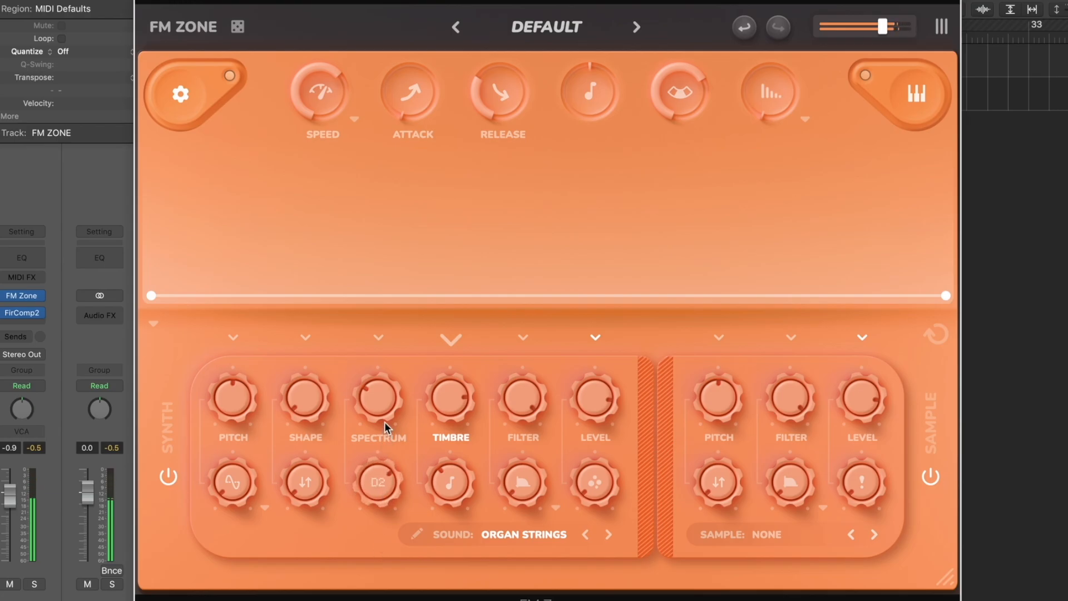
drag(377, 462, 376, 441)
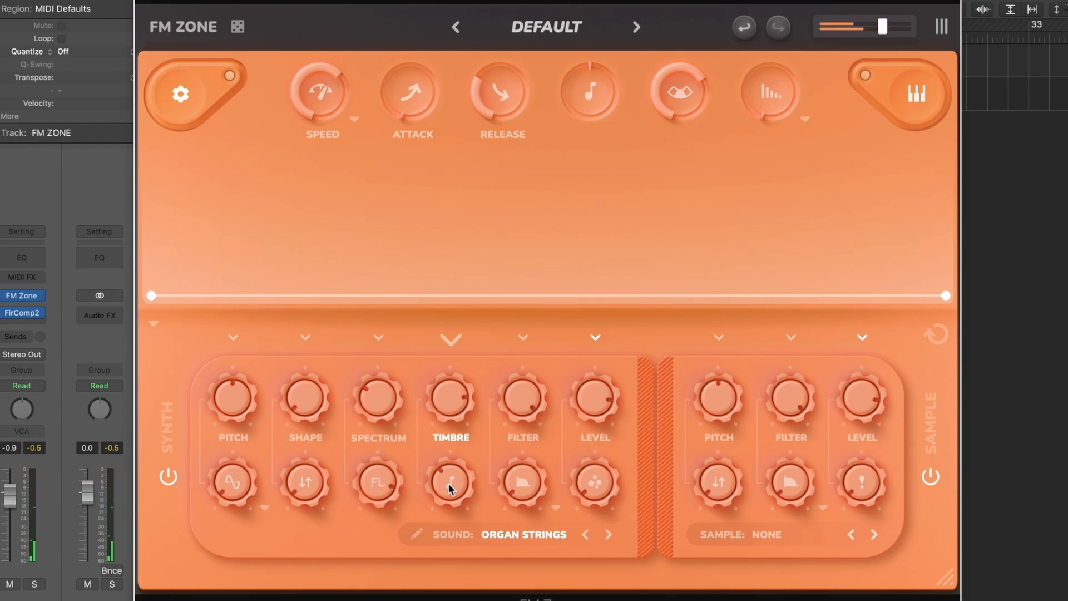
drag(386, 483, 374, 559)
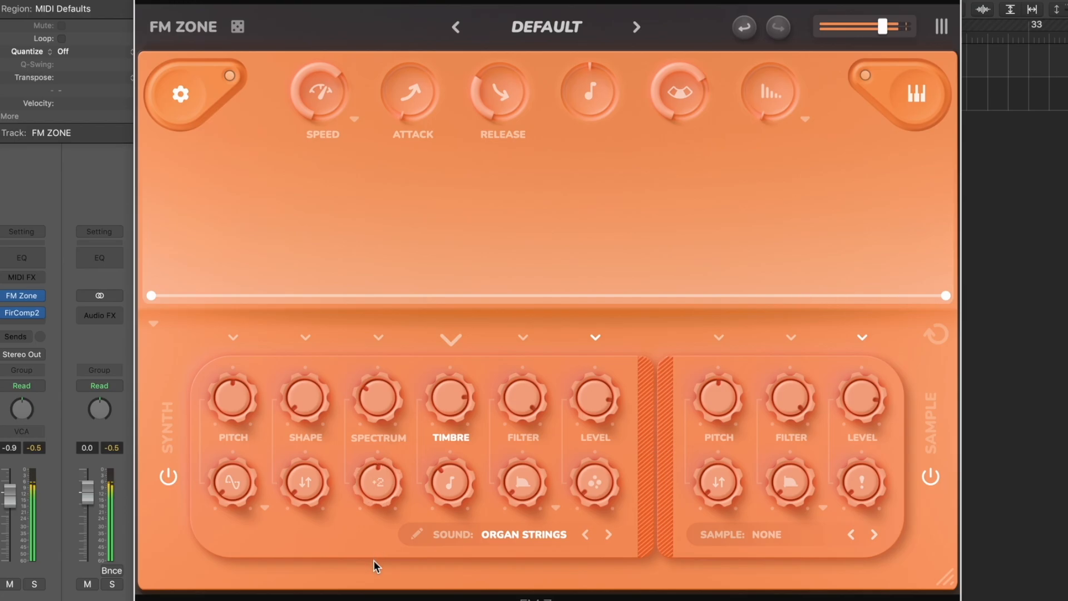
Raise Spectrum to 0.87, set the Spectrum mode to RM and leave Timbre above its middle position
drag(375, 384, 378, 349)
drag(375, 482, 375, 476)
drag(432, 413, 426, 459)
drag(448, 405, 396, 272)
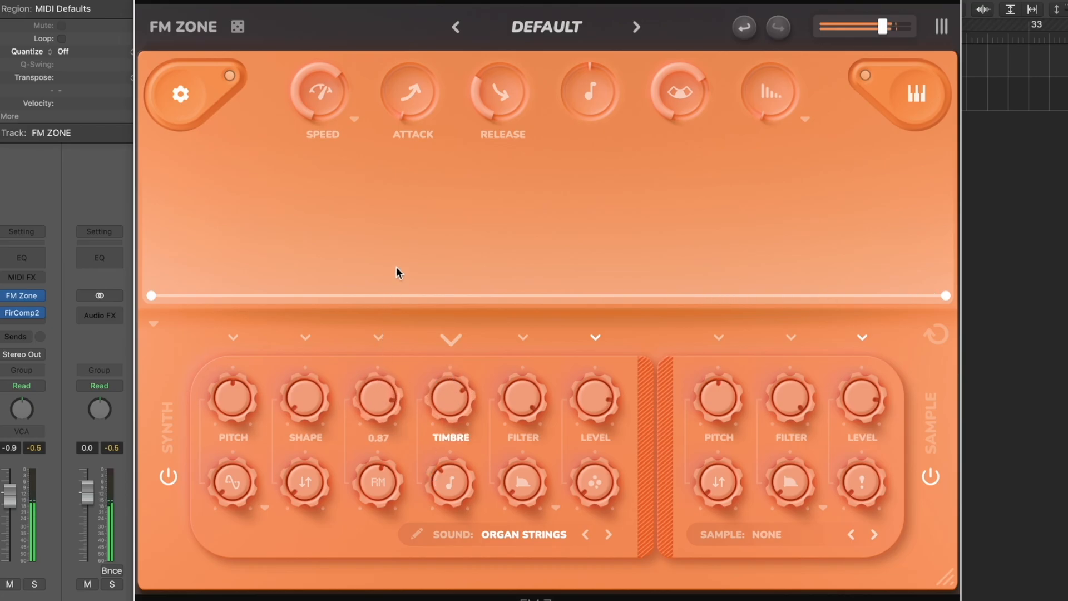
Step back through the synth sounds to Many Squares and set its Spectrum mode to S2
click(585, 534)
click(585, 533)
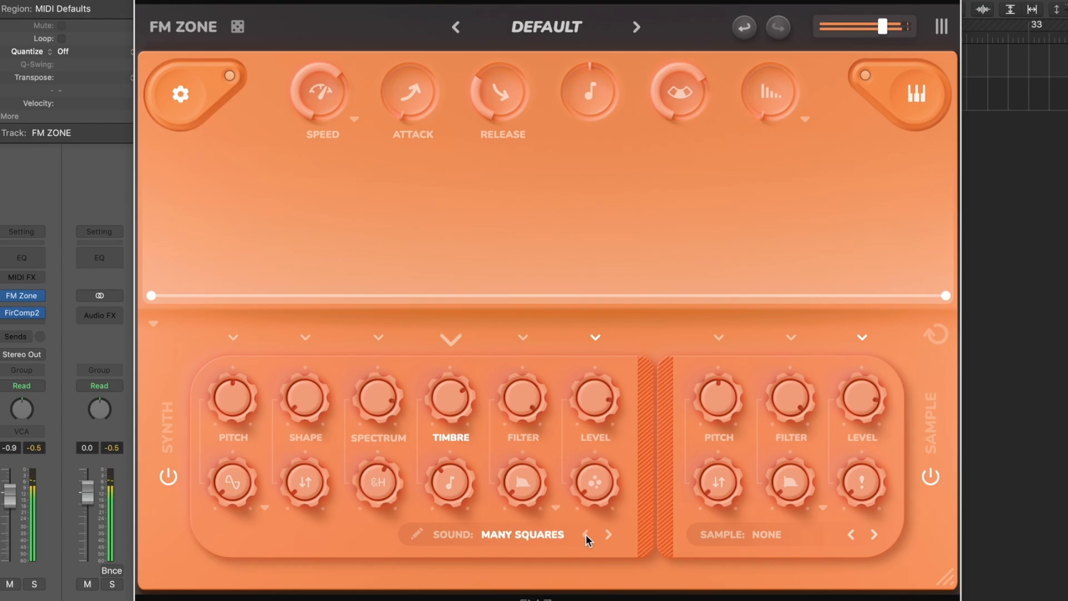
drag(376, 395, 382, 519)
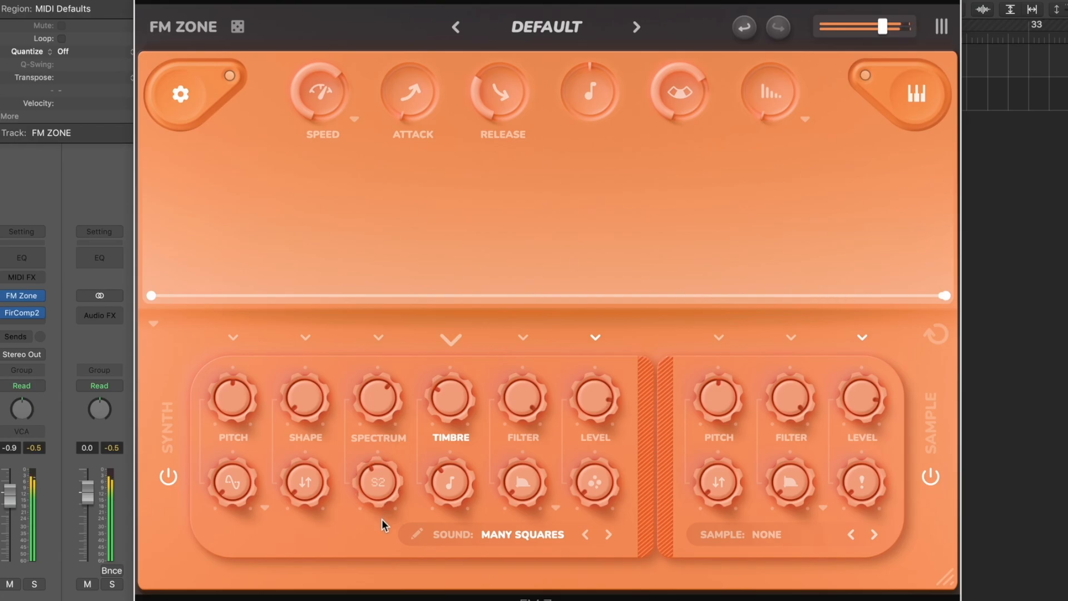
Sweep Spectrum and Timbre on Many Squares, leaving Spectrum high and Timbre at 0.15
drag(393, 393, 382, 528)
drag(445, 461, 452, 408)
drag(377, 397, 406, 222)
drag(440, 402, 445, 556)
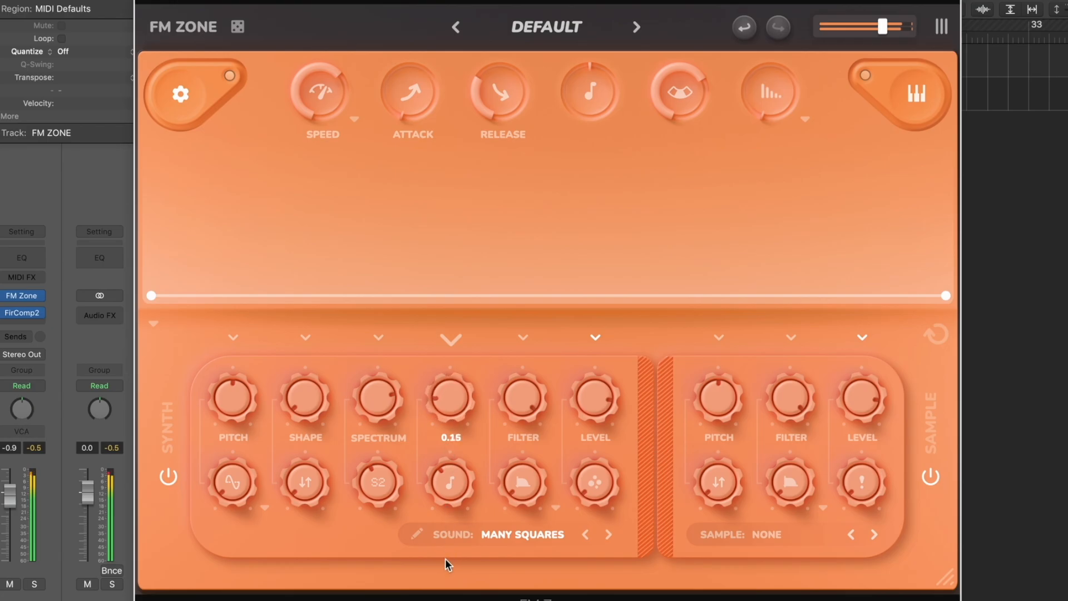
Lower Spectrum close to its minimum and switch the Spectrum mode to D1
drag(374, 393, 382, 591)
mouse_move(449, 397)
mouse_down()
mouse_move(476, 280)
mouse_move(455, 406)
mouse_up()
drag(376, 392, 375, 426)
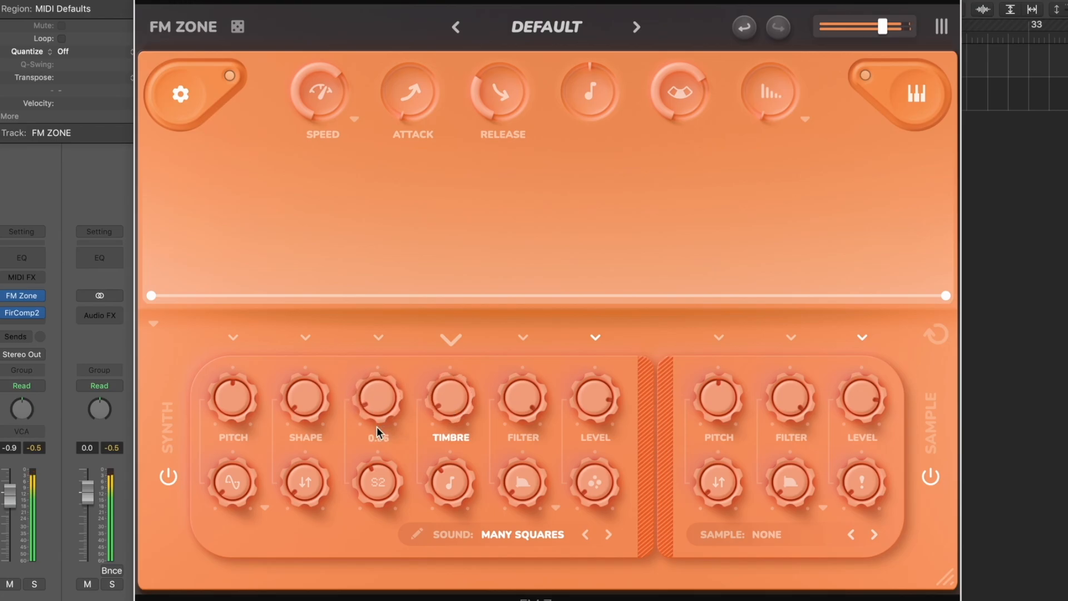
drag(380, 485, 386, 436)
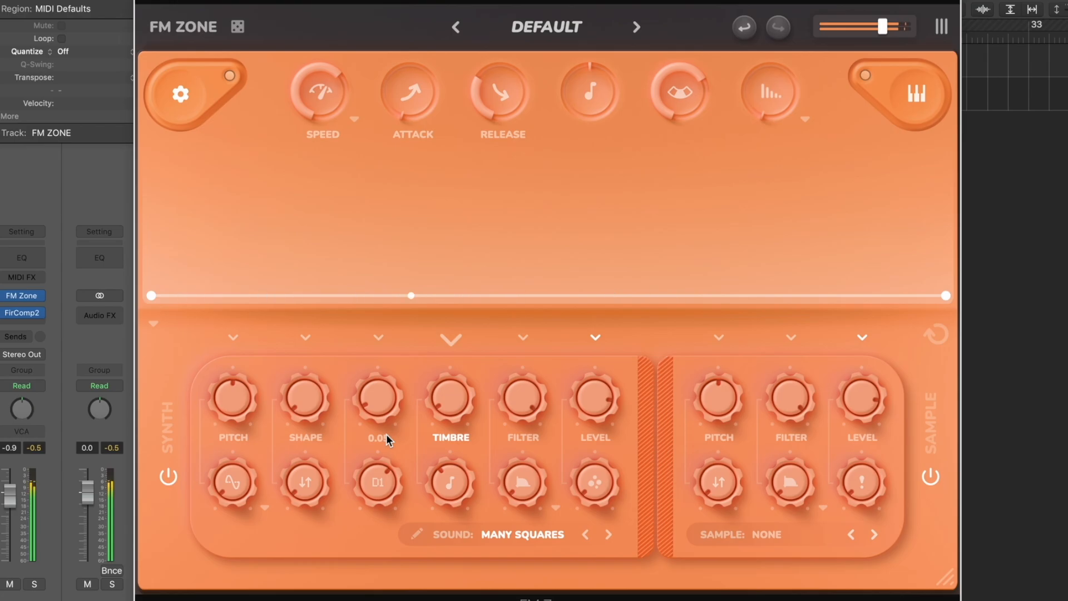
Raise Timbre to just below the middle and Spectrum slightly above it, and nudge up the control beneath Shape
drag(447, 372, 455, 274)
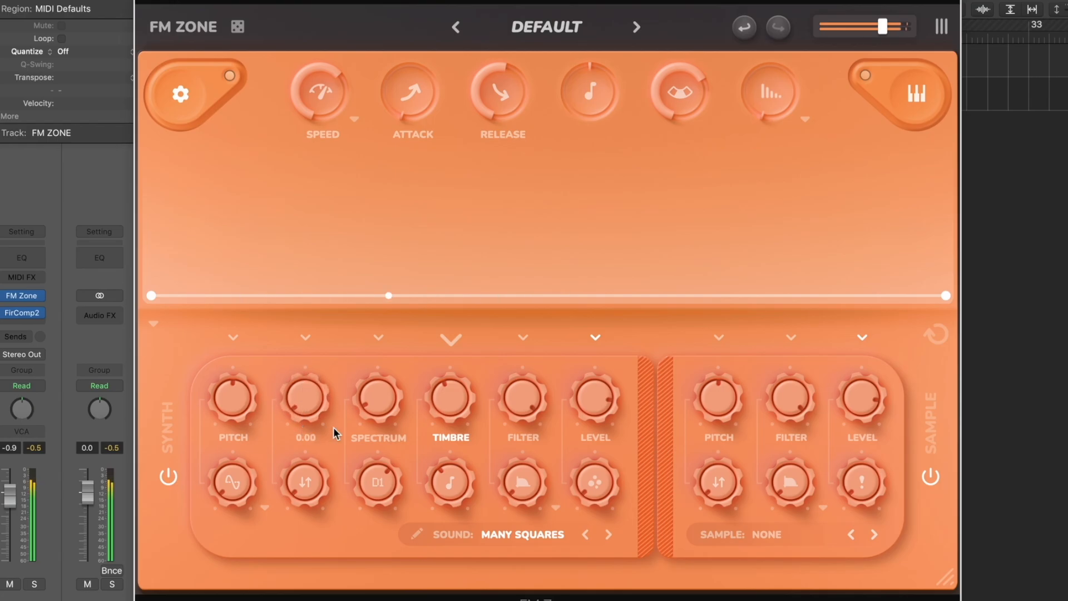
drag(383, 401, 406, 298)
drag(381, 387, 399, 301)
drag(299, 488, 310, 438)
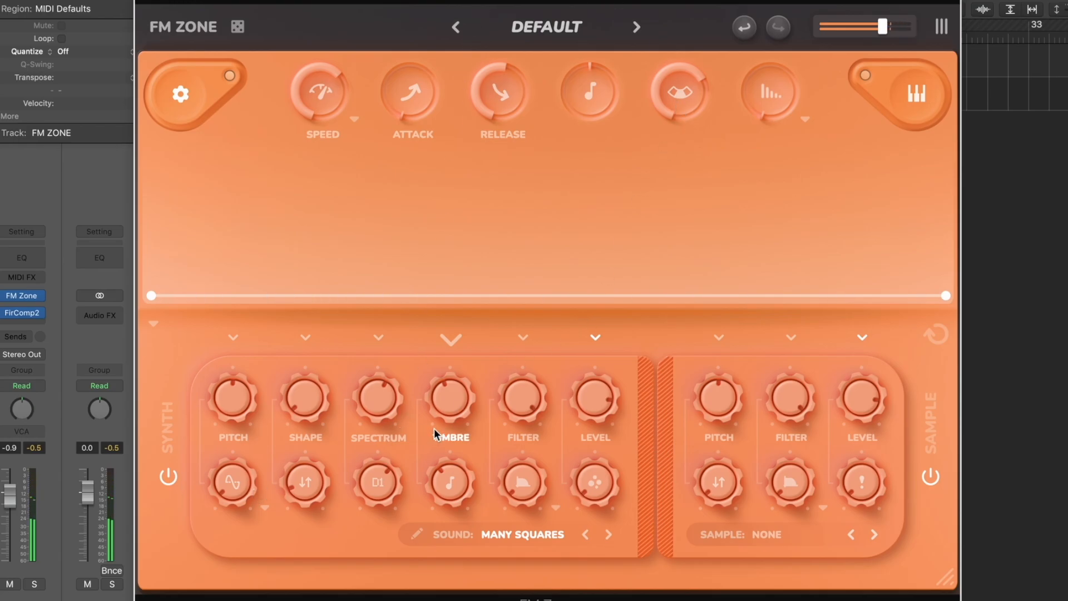
Change the synth sound to Power Organ from the Resonant category
click(529, 539)
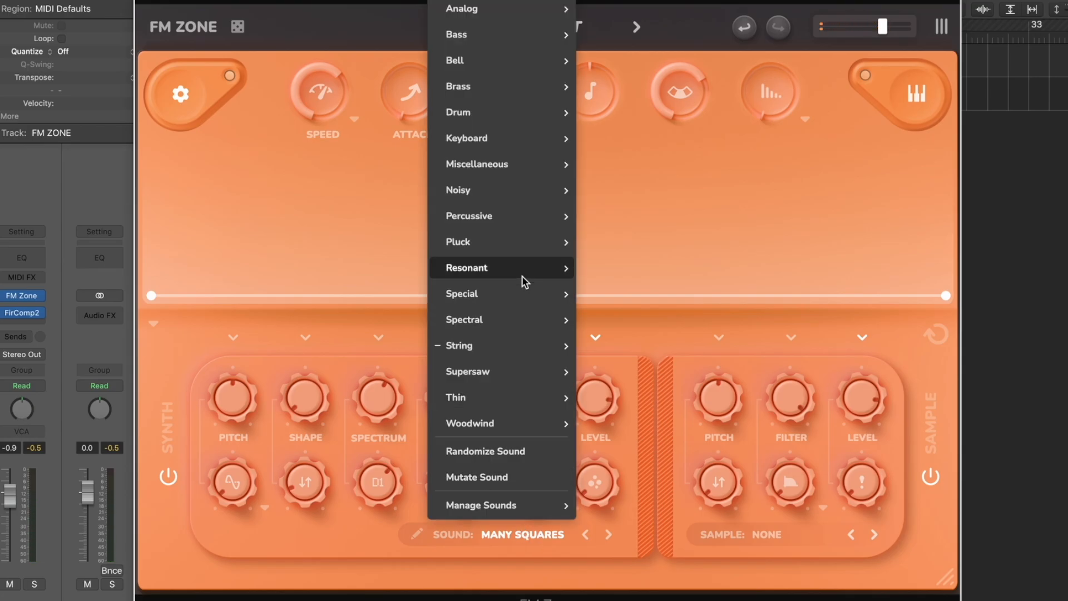
mouse_move(521, 276)
click(628, 370)
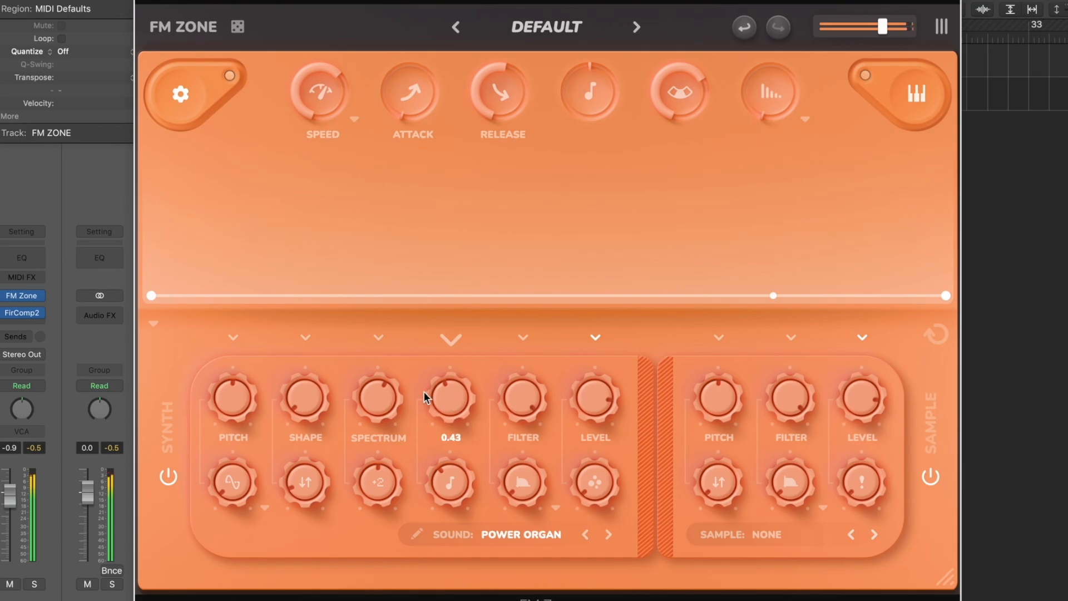
Change the synth sound to Holow Tone from the Miscellaneous category
click(502, 532)
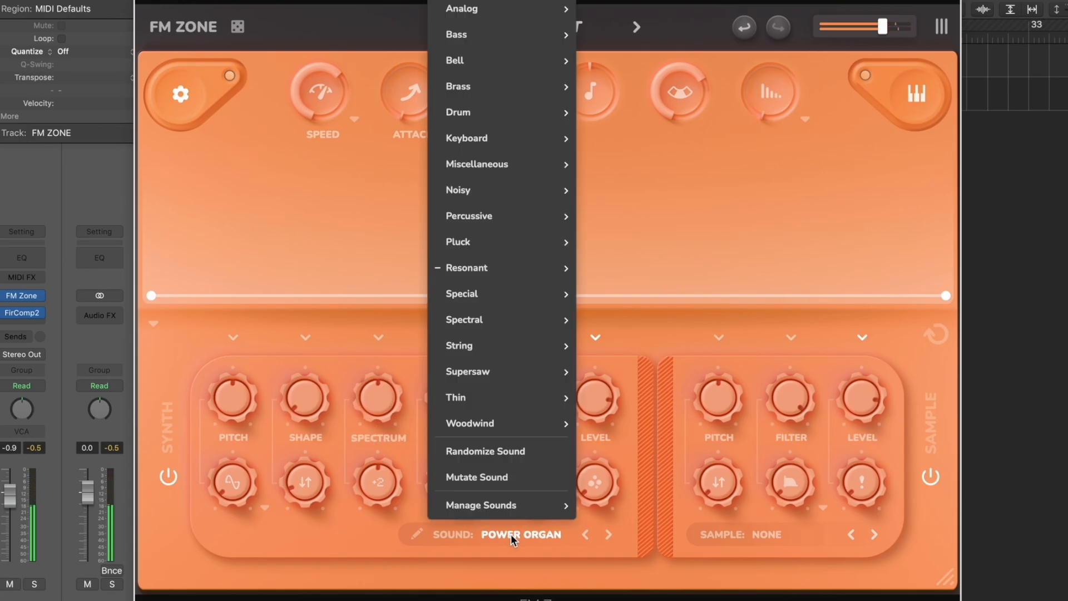
mouse_move(505, 166)
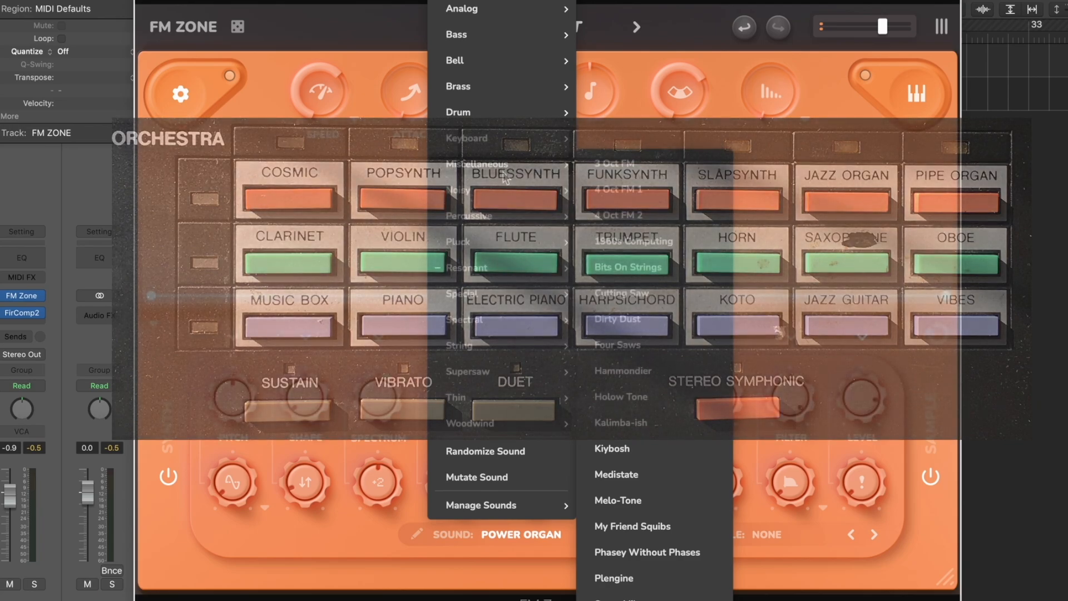
click(647, 395)
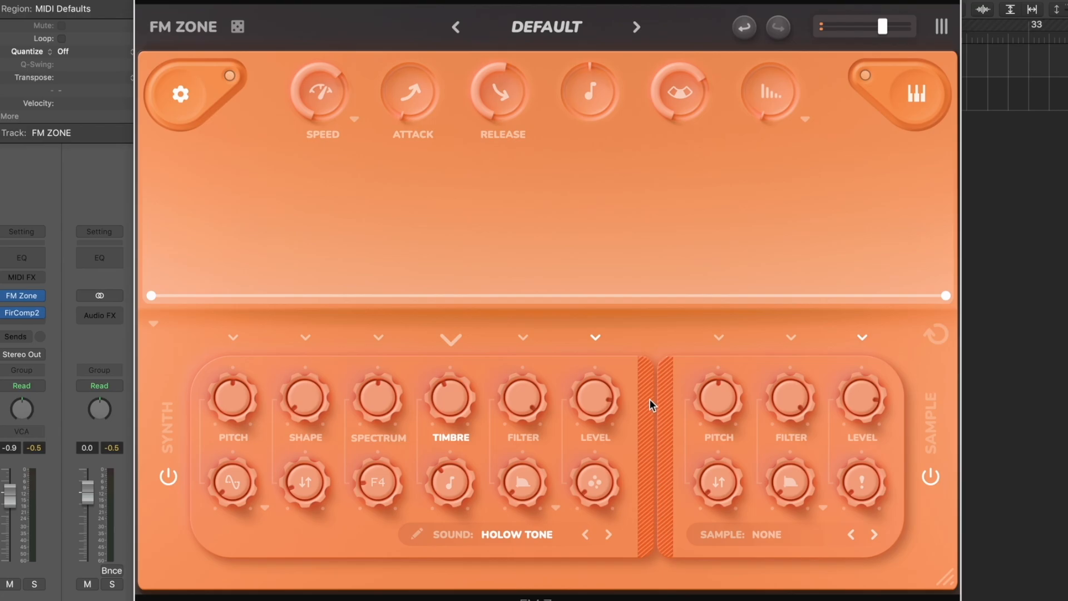
Change the synth sound to Metalimba from the Thin category
click(522, 535)
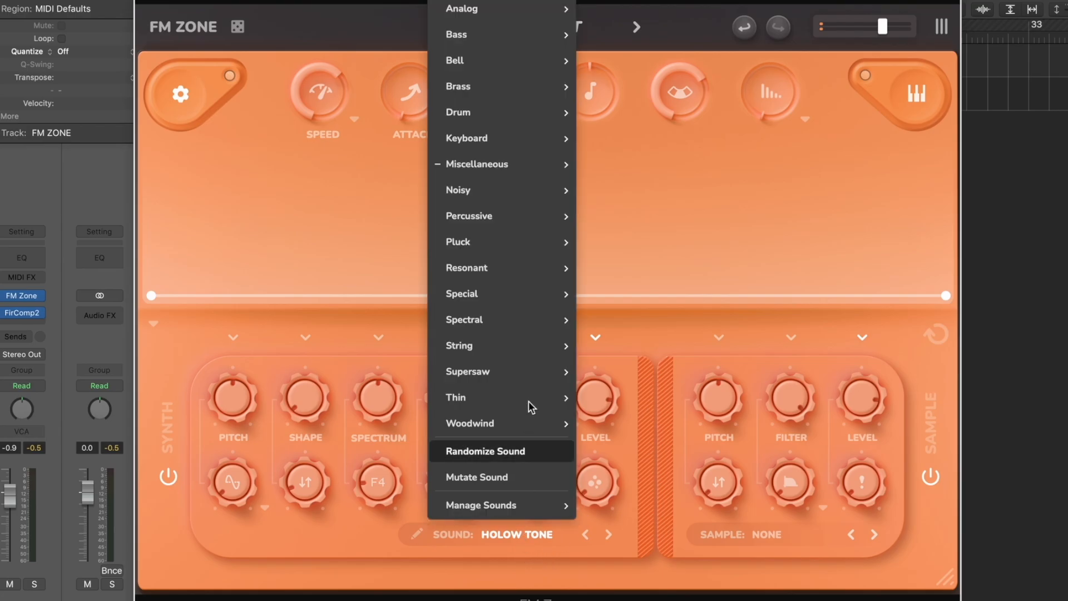
mouse_move(536, 397)
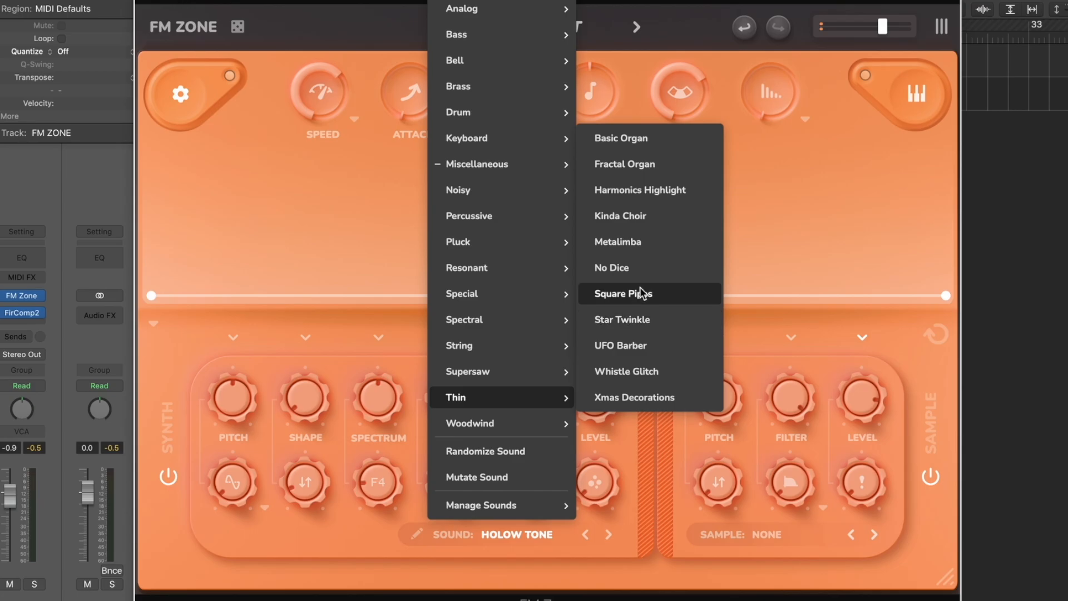
click(618, 242)
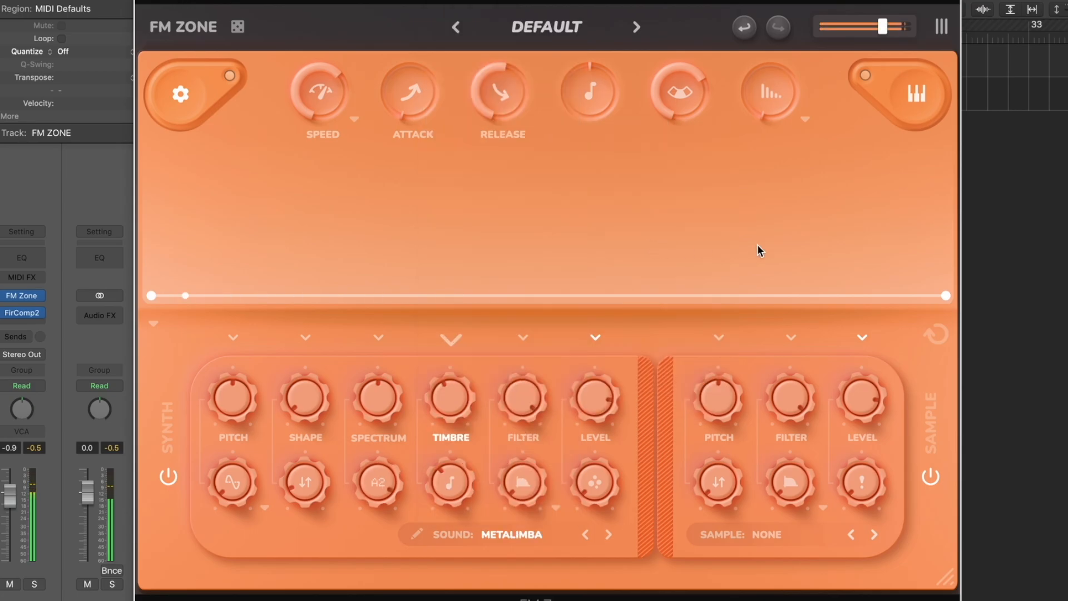
Try slower and faster envelope Speeds on Metalimba, ending at about 5426 ms
drag(319, 97, 315, 195)
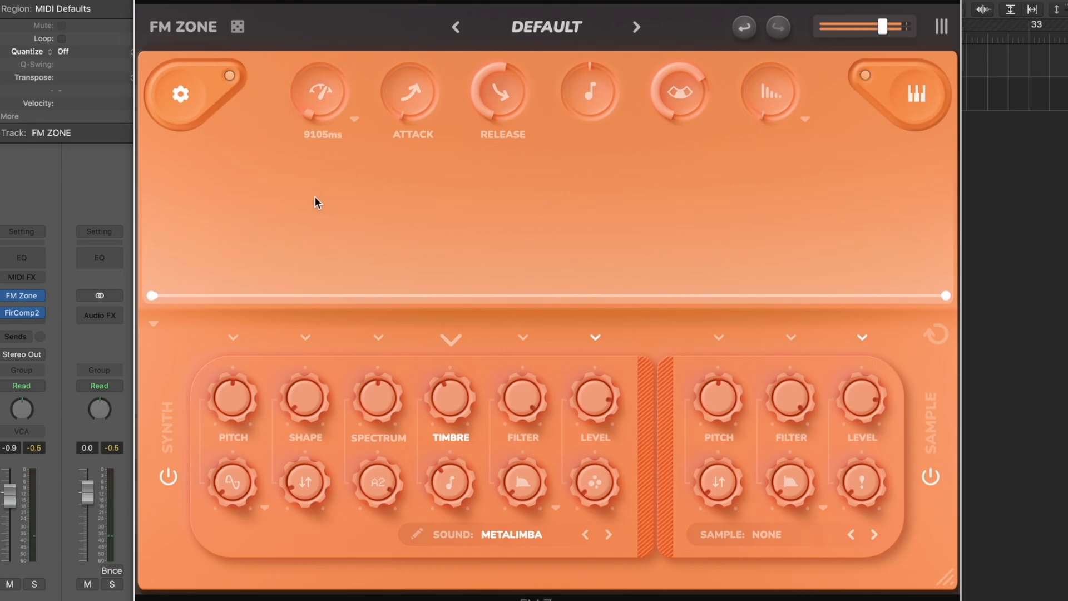
drag(315, 100, 314, 69)
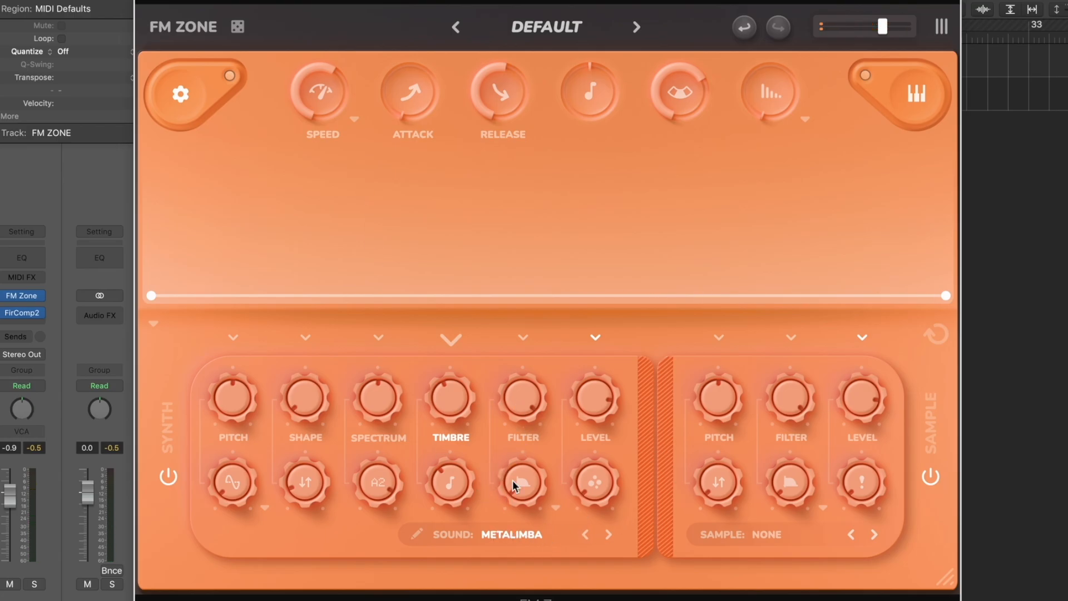
drag(321, 72, 325, 25)
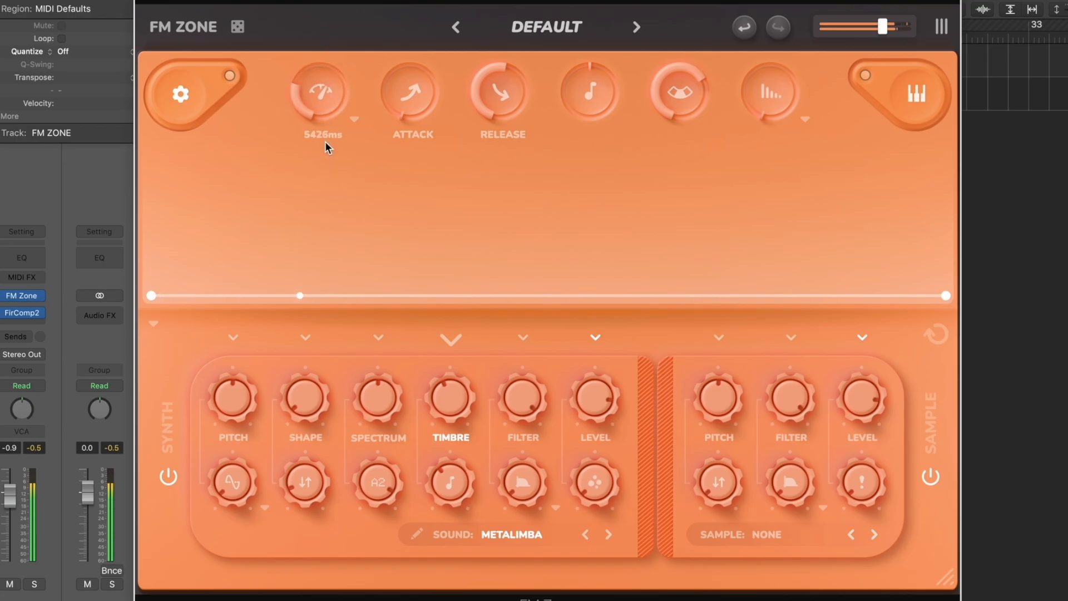
Raise Timbre above its middle position and turn the synth Pitch down to its minimum
drag(443, 400, 475, 259)
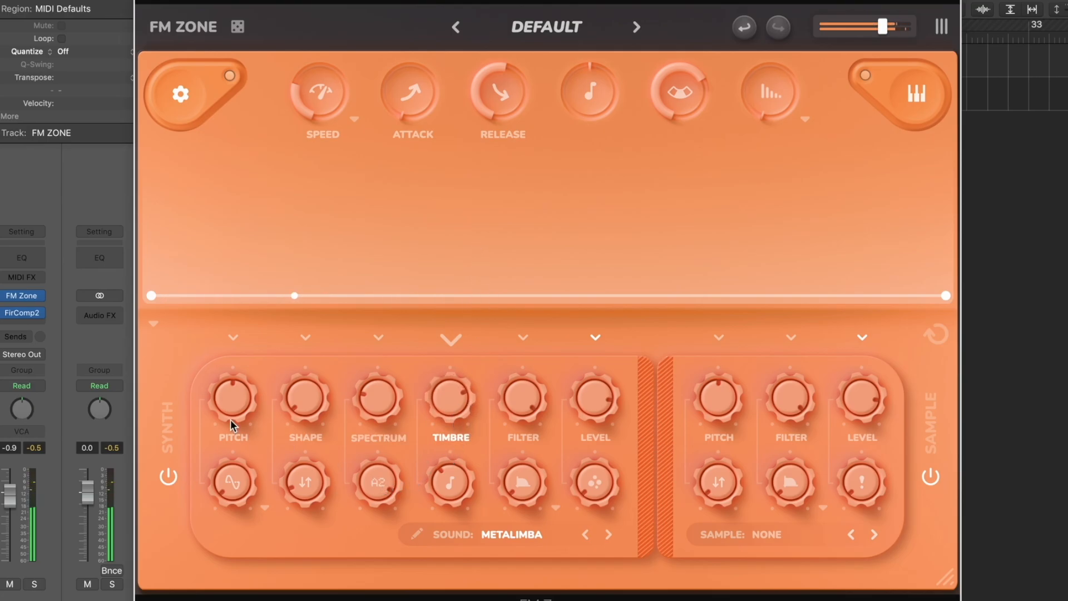
mouse_move(228, 400)
mouse_down()
mouse_move(235, 364)
mouse_move(235, 397)
mouse_up()
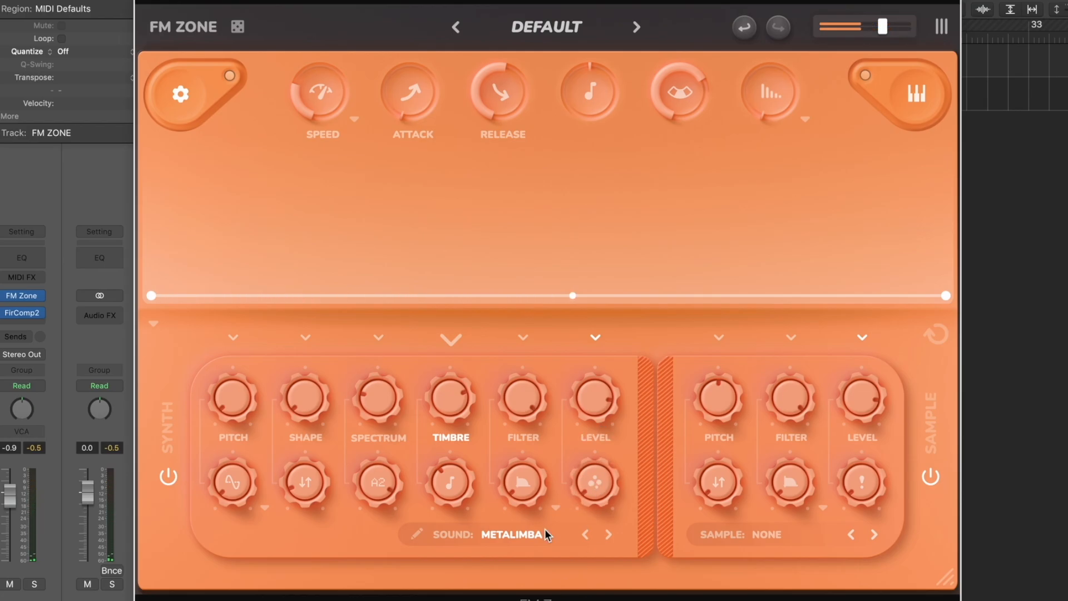
Raise Metalimba's Spectrum above its middle position and slow down the envelope Speed
mouse_move(376, 384)
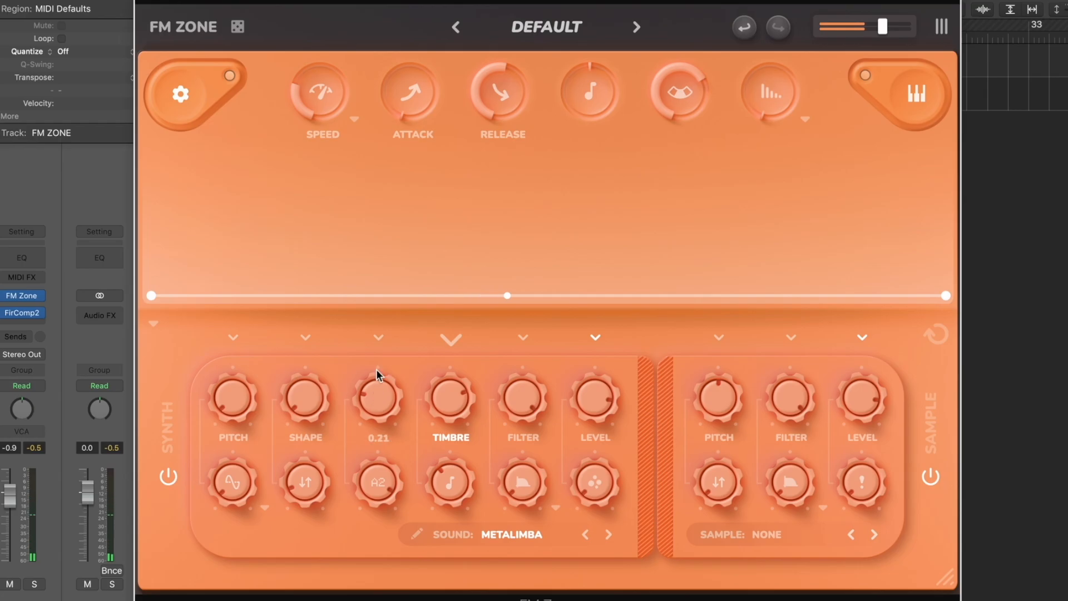
drag(323, 92, 321, 143)
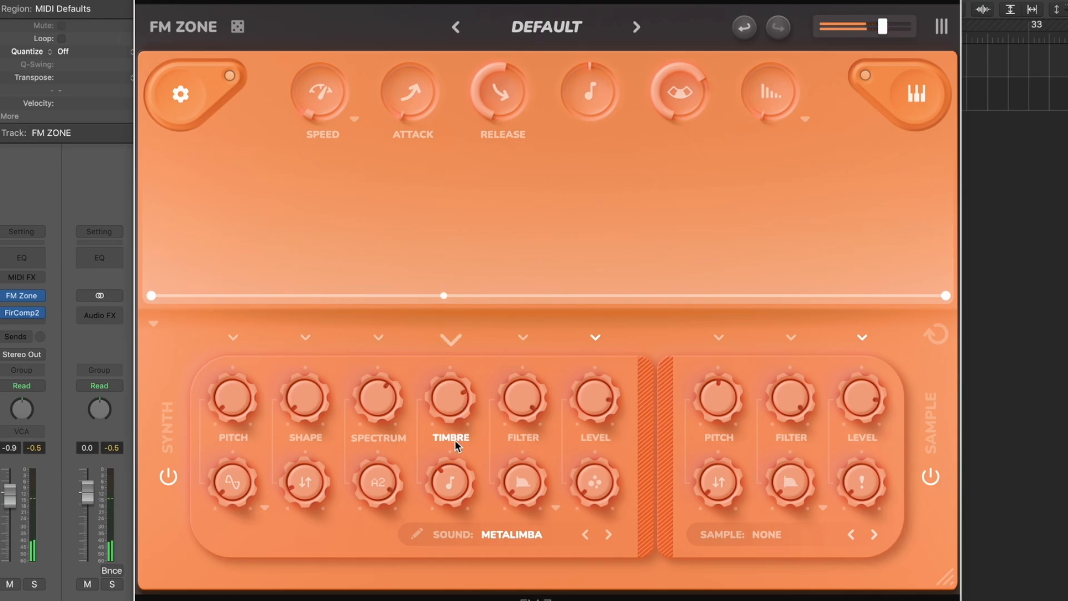
Change the synth sound to Billions from the Spectral category
click(529, 535)
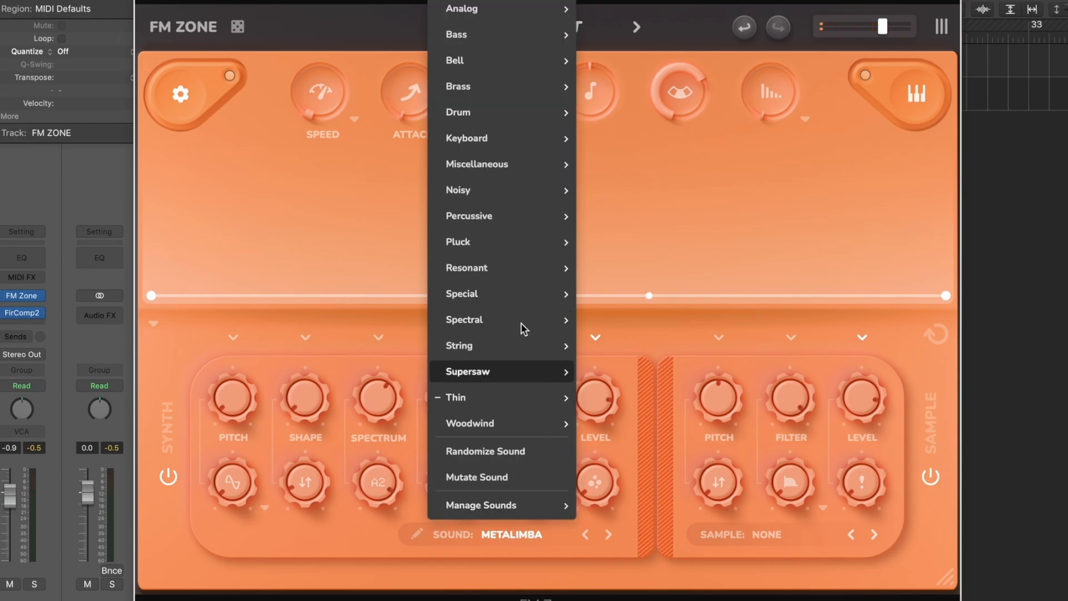
mouse_move(519, 315)
click(657, 351)
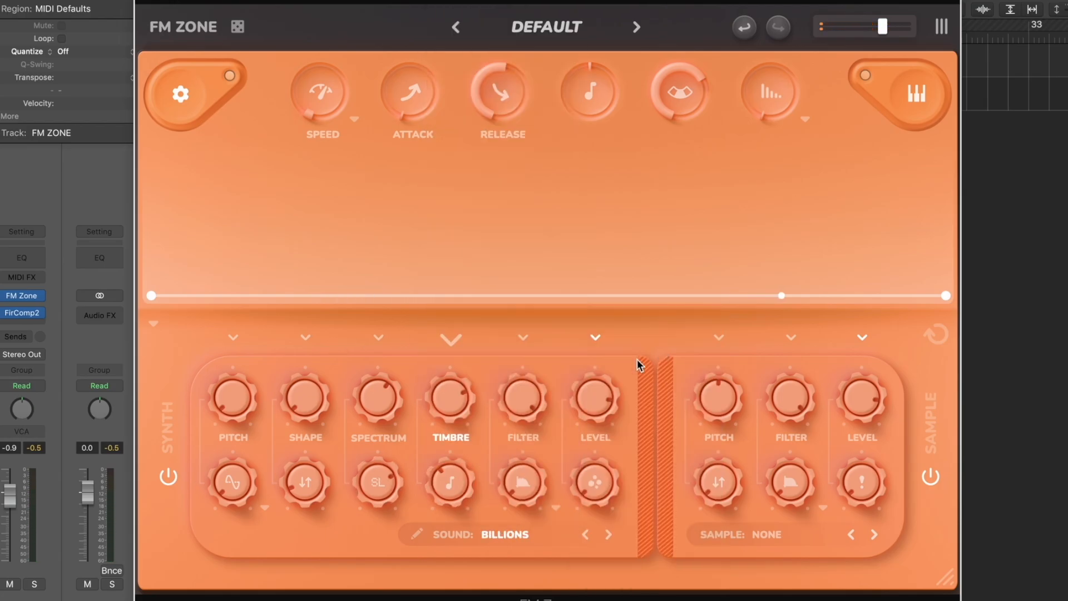
Lower Timbre to just below its middle position and Spectrum to about its middle position on Billions
drag(446, 390, 439, 496)
drag(384, 391, 386, 453)
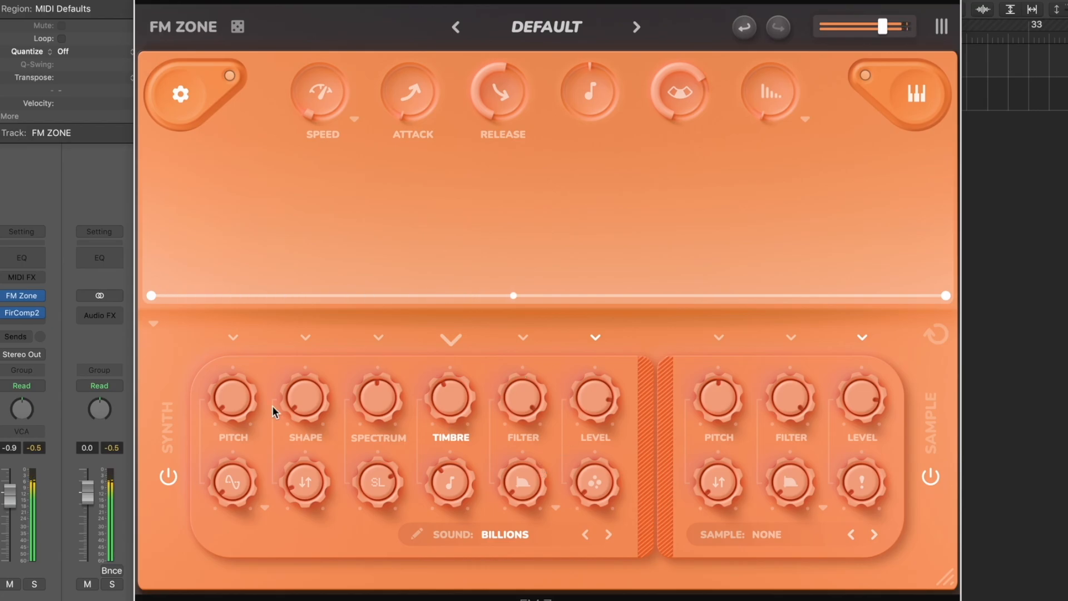
Sweep the synth Filter down and back up, and reset the synth Pitch to its middle position
drag(235, 400, 232, 549)
drag(522, 397, 498, 542)
mouse_move(523, 394)
drag(522, 394, 514, 265)
click(242, 380)
double_click(239, 378)
Raise Spectrum in stages through about 0.72 and 0.80 to a high setting, and lower Timbre to a low setting
drag(454, 397, 454, 400)
drag(373, 398, 383, 334)
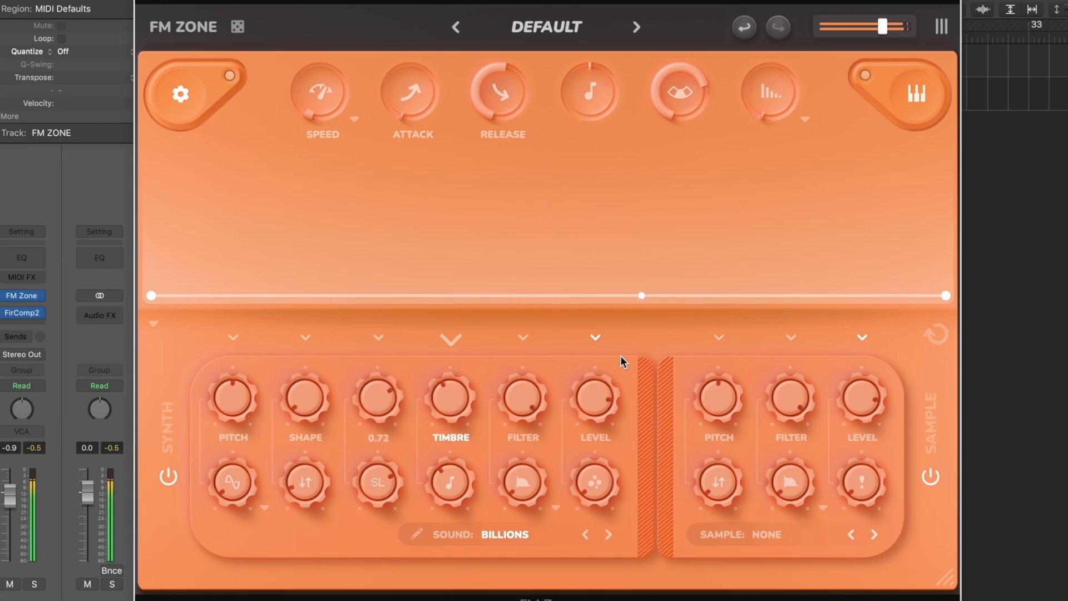
drag(374, 384, 373, 376)
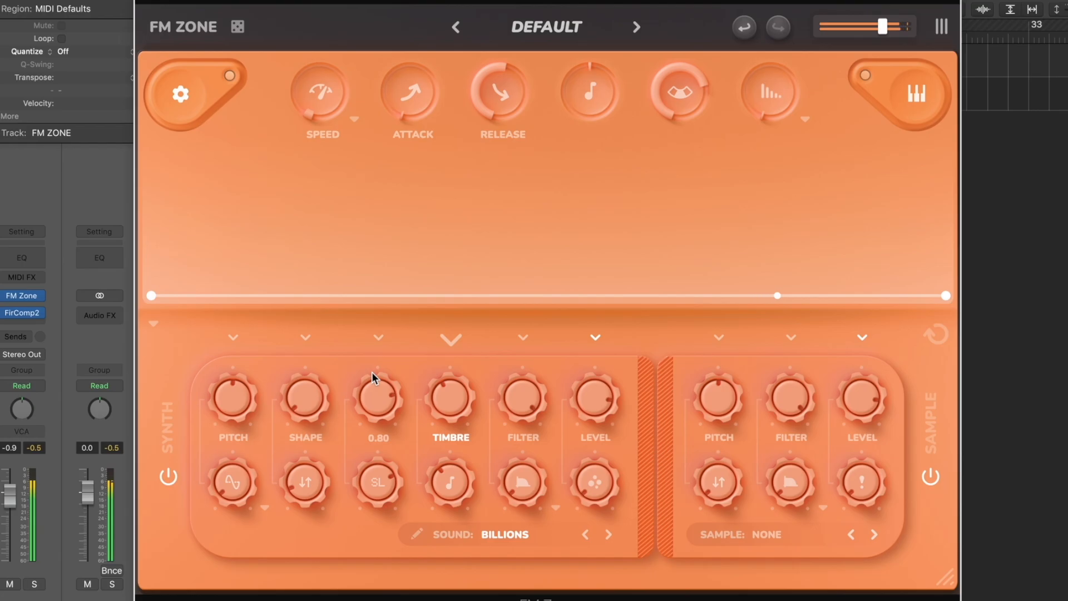
drag(449, 405, 454, 457)
drag(438, 402, 449, 429)
drag(383, 396, 388, 365)
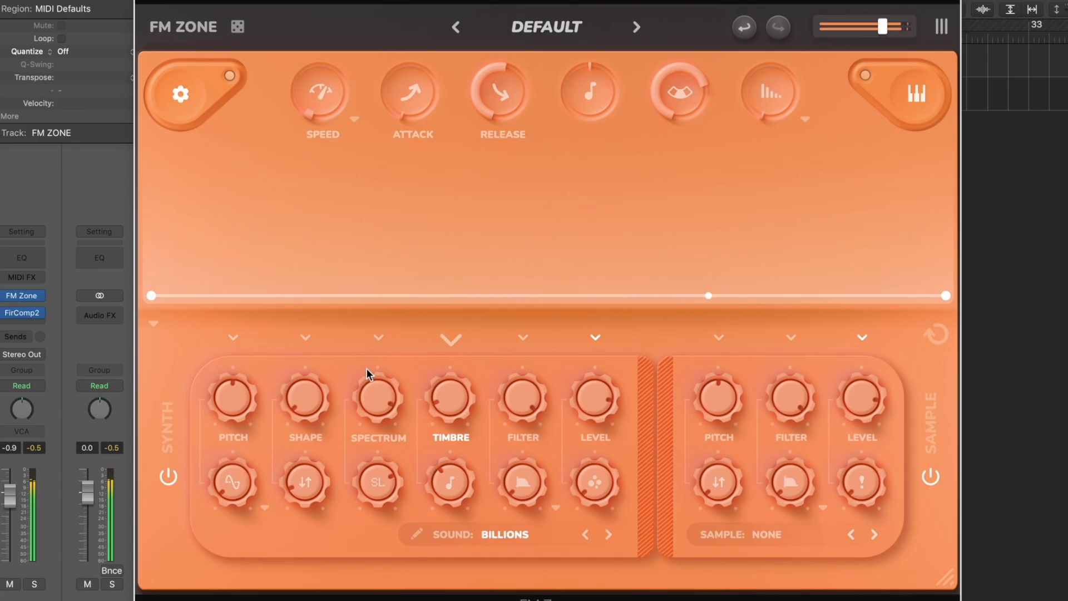
Audition different Timbre amounts on Billions with Spectrum kept high, raising Timbre in small movements
drag(449, 398, 454, 389)
mouse_move(455, 403)
mouse_down()
mouse_move(456, 369)
mouse_move(450, 392)
mouse_up()
drag(453, 398, 456, 366)
mouse_move(454, 402)
mouse_down()
mouse_move(452, 372)
mouse_move(446, 395)
mouse_up()
drag(380, 398, 379, 386)
drag(451, 399, 454, 385)
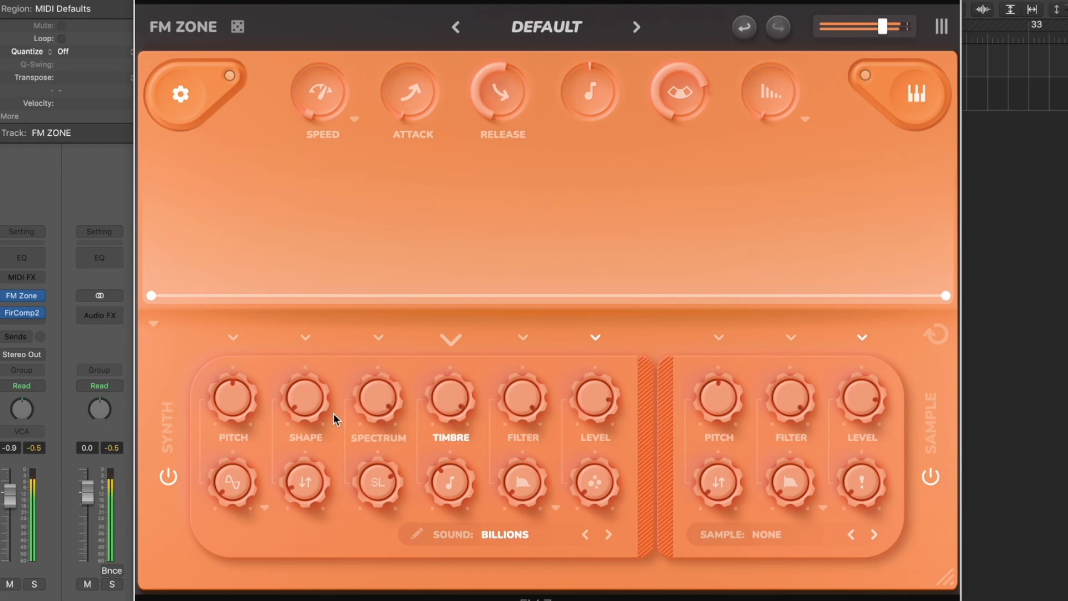
Try the synth Shape at about 0.27 and return it to its minimum
drag(302, 396, 311, 352)
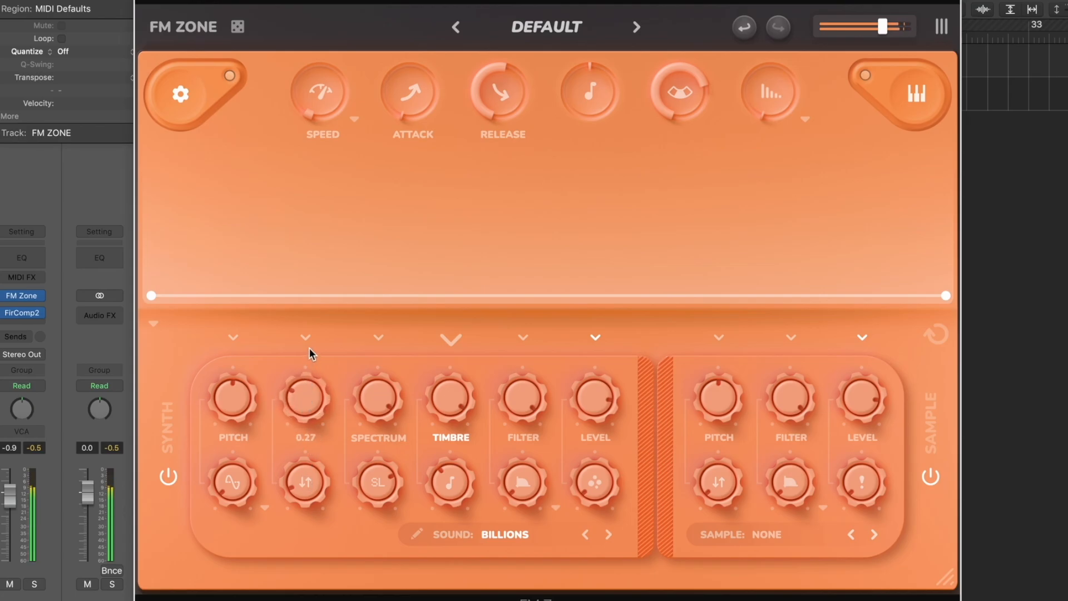
drag(309, 395, 310, 465)
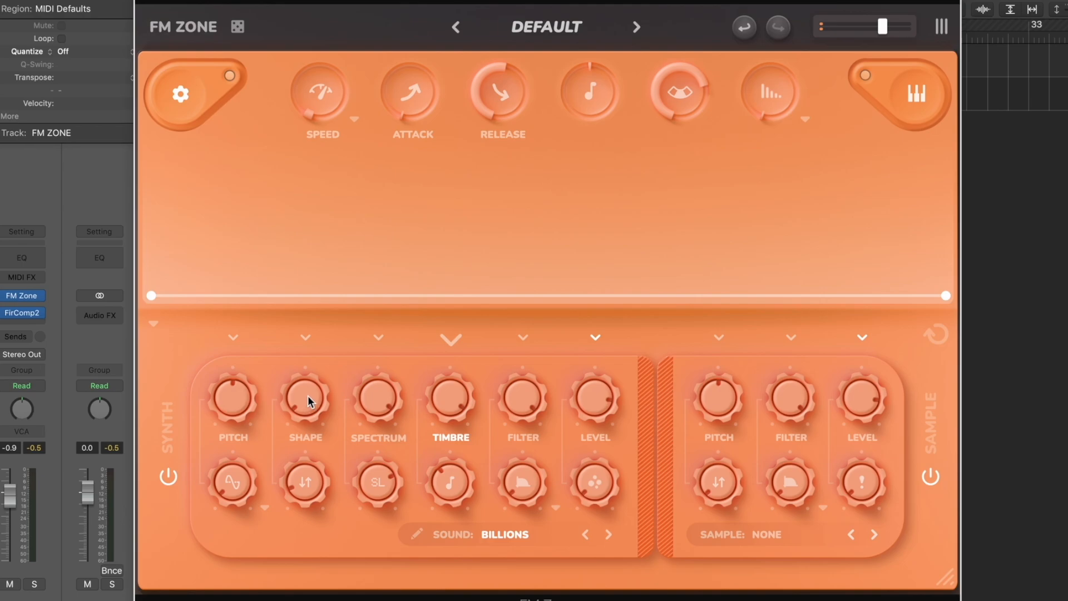
Switch the Spectrum mode of Billions to RM
click(356, 482)
drag(382, 484, 384, 516)
mouse_move(380, 505)
mouse_down()
mouse_move(380, 539)
mouse_move(381, 521)
mouse_up()
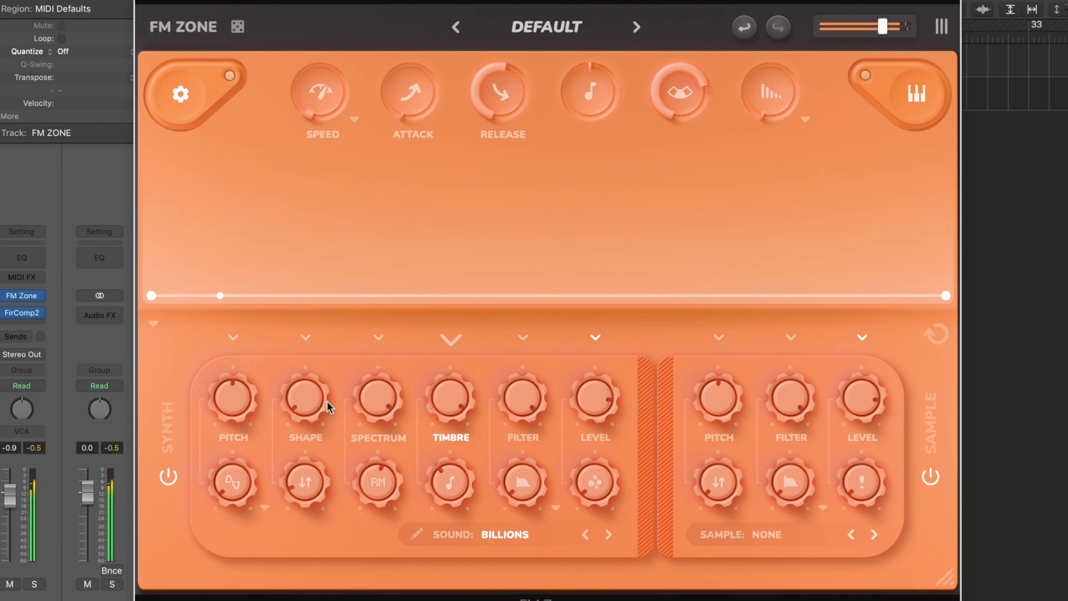
Audition the RM mode by sweeping Spectrum and Timbre down to low settings and back up
drag(376, 392, 375, 518)
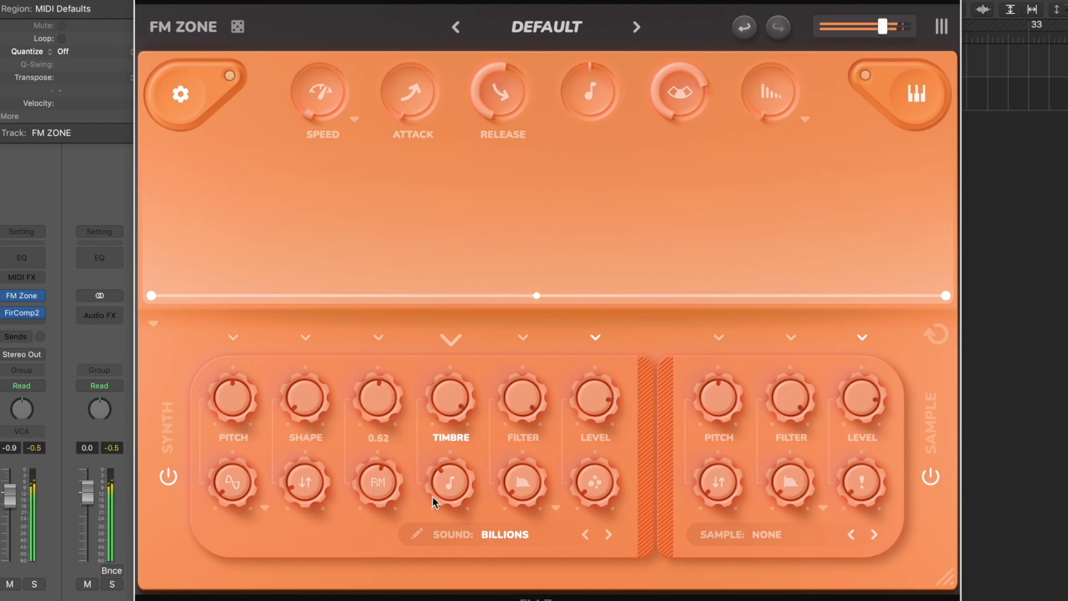
drag(454, 393, 449, 508)
drag(391, 412, 388, 572)
drag(446, 408, 436, 548)
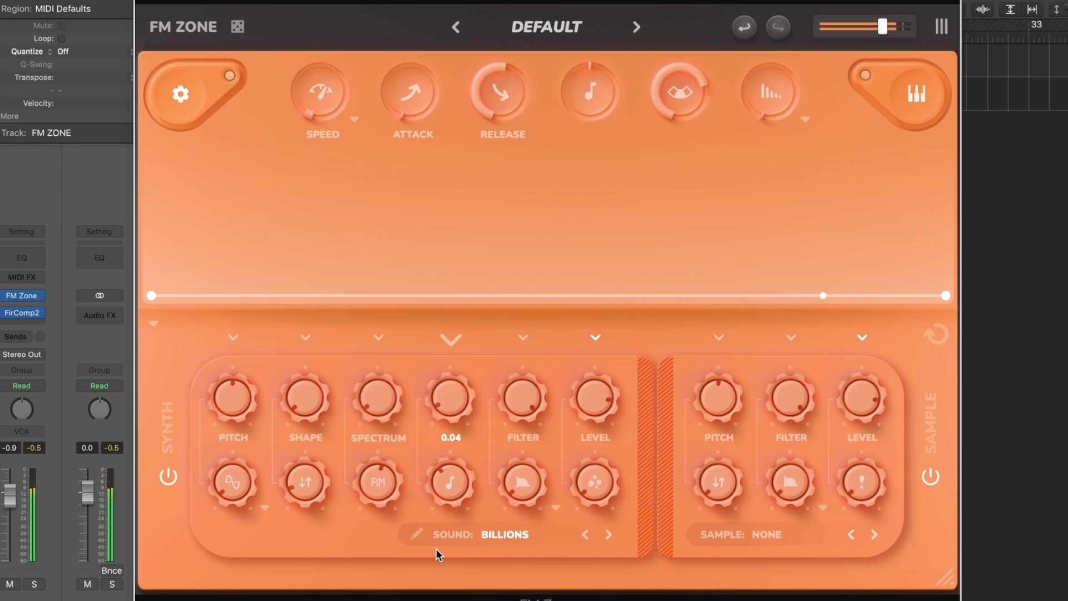
drag(449, 383, 472, 137)
drag(378, 398, 414, 287)
Return the Spectrum mode to SL and set Timbre to about 0.16
drag(375, 474, 382, 595)
drag(454, 383, 435, 527)
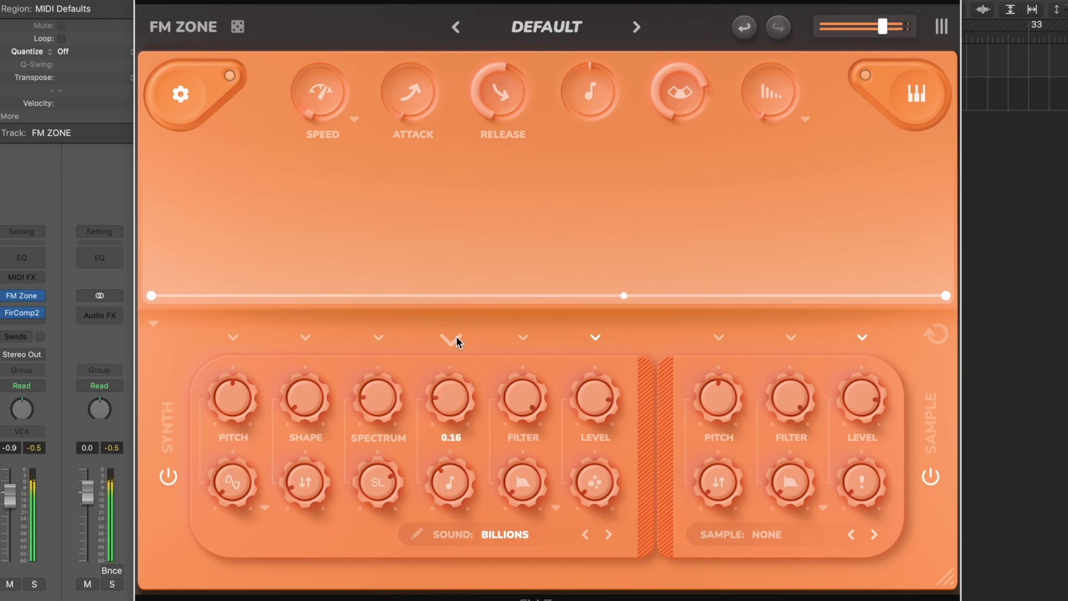
Shape a falling Timbre modulation curve with a raised start point and an added low point about a third along
drag(151, 295, 151, 172)
click(265, 264)
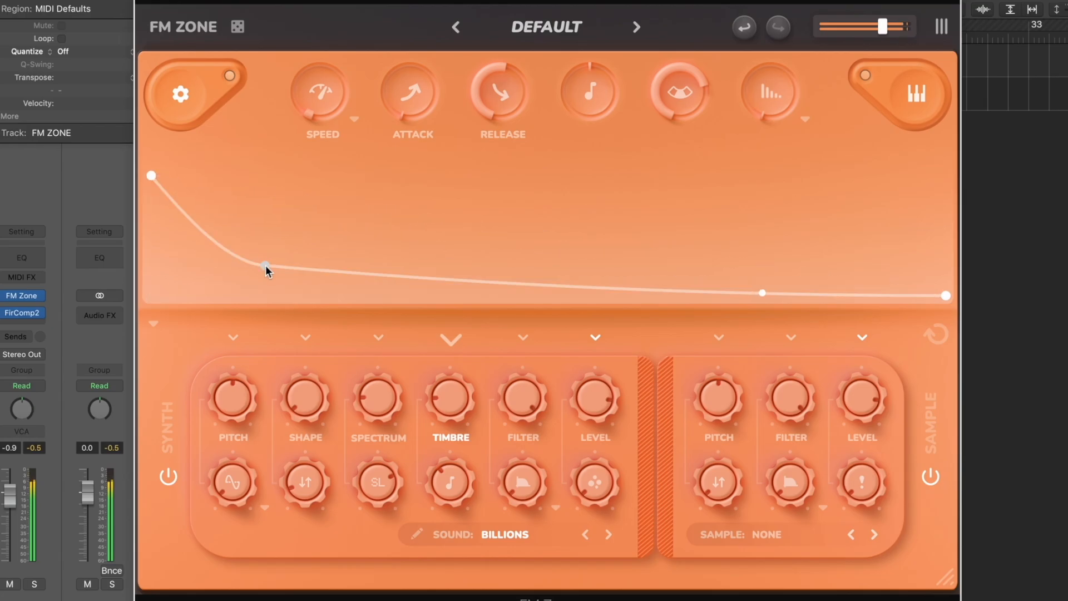
drag(265, 264, 397, 267)
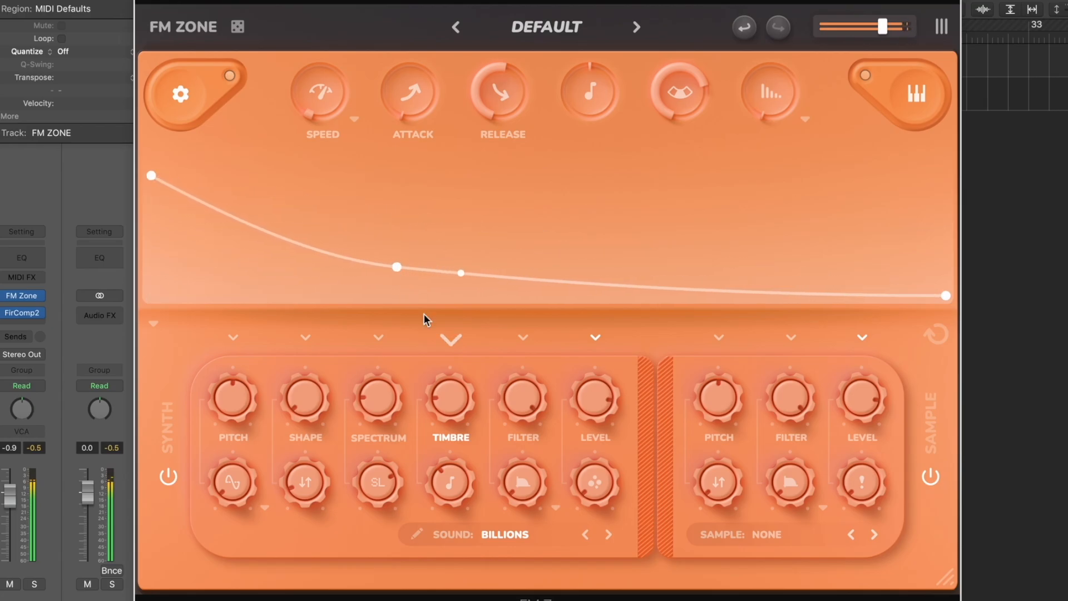
Raise Spectrum slightly and give it a modulation curve rising from zero to a raised end point
drag(379, 389, 377, 341)
click(378, 339)
drag(946, 295, 947, 179)
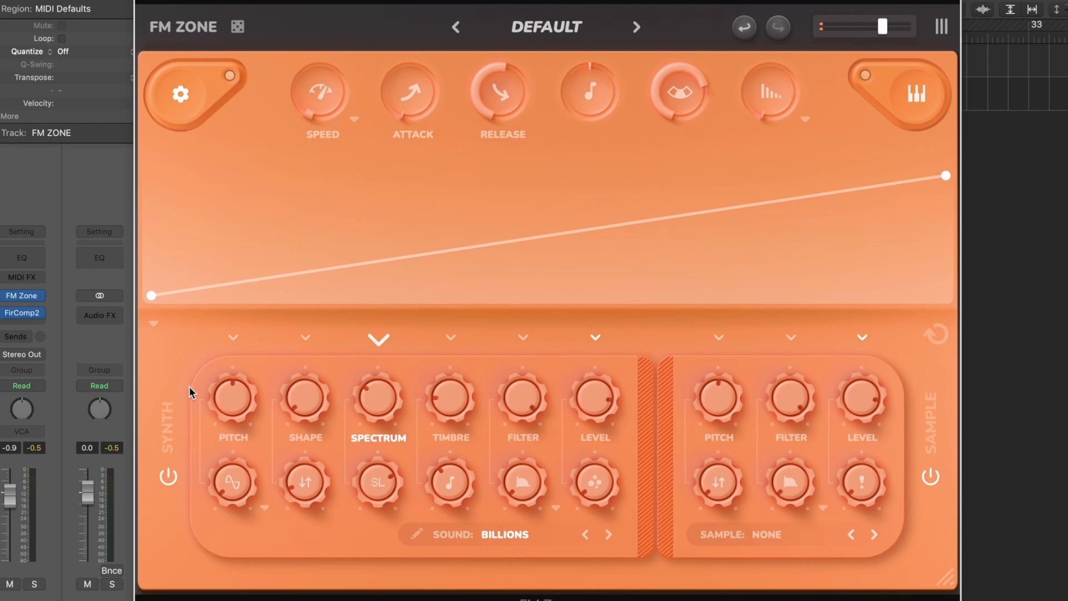
Enable Stereo Algorithms in the global settings and return to the synth controls
click(185, 96)
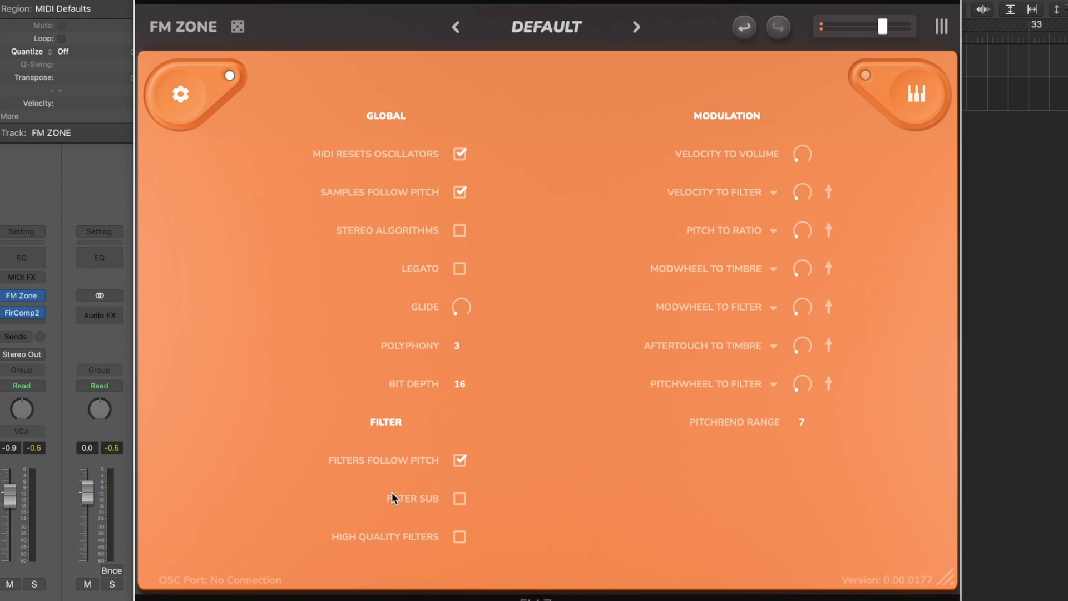
click(459, 232)
click(176, 101)
Review the Bit Depth options without changing them, and enable Filter Sub in the settings
click(182, 92)
click(462, 383)
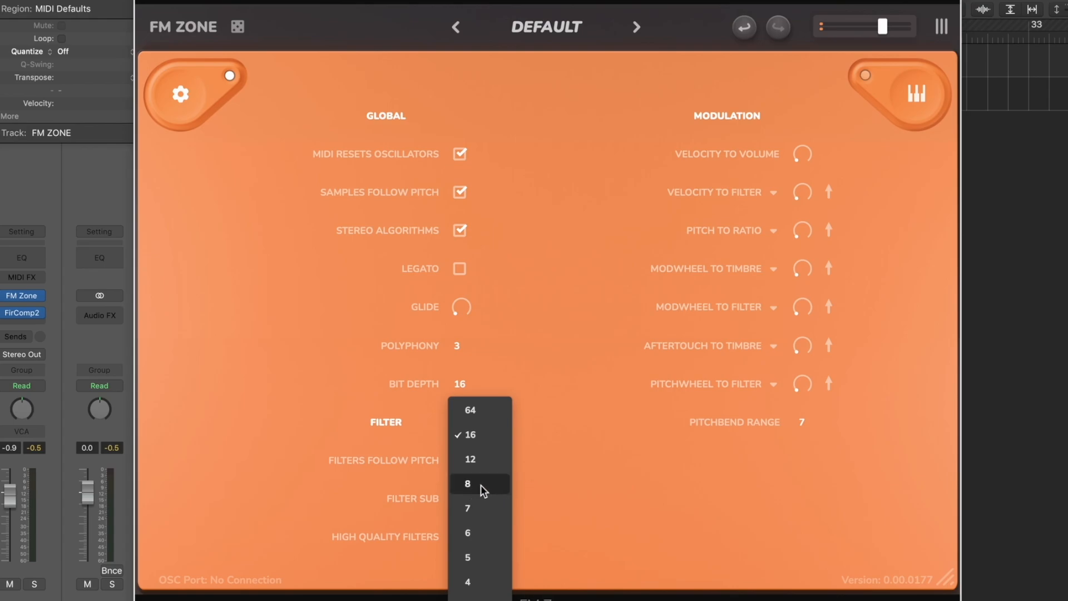
click(537, 497)
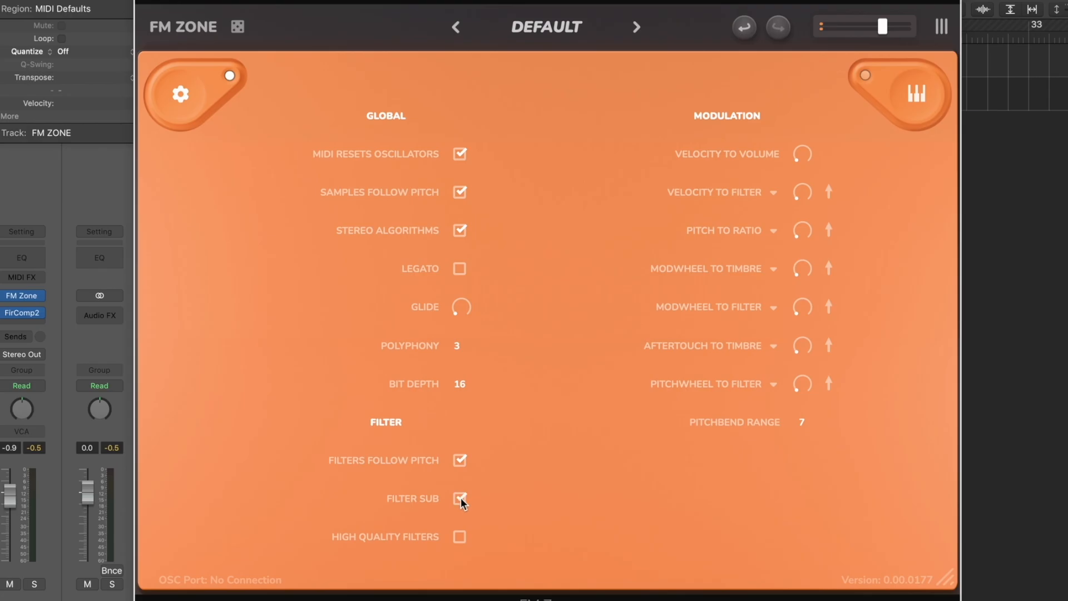
click(188, 93)
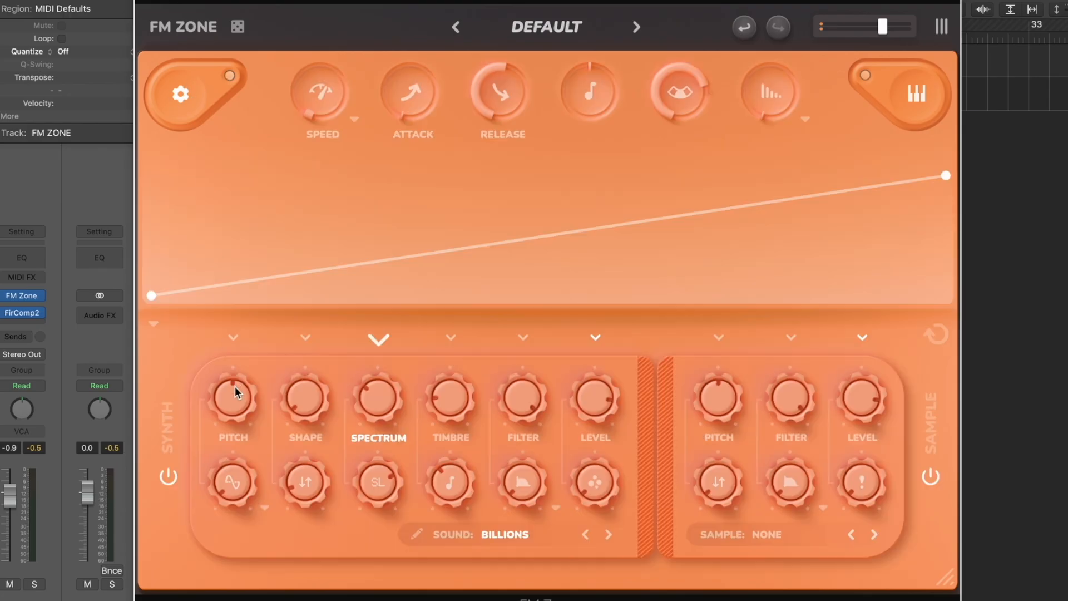
Raise the extra oscillator amount below the synth Pitch and review its type list, keeping Chaos
drag(238, 486, 243, 398)
click(260, 505)
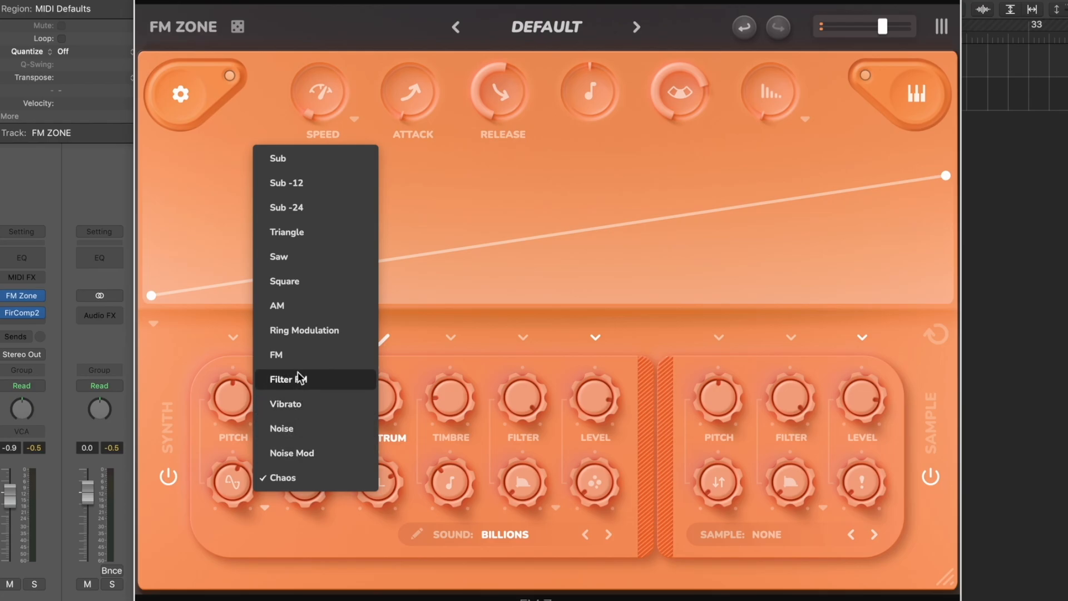
click(260, 516)
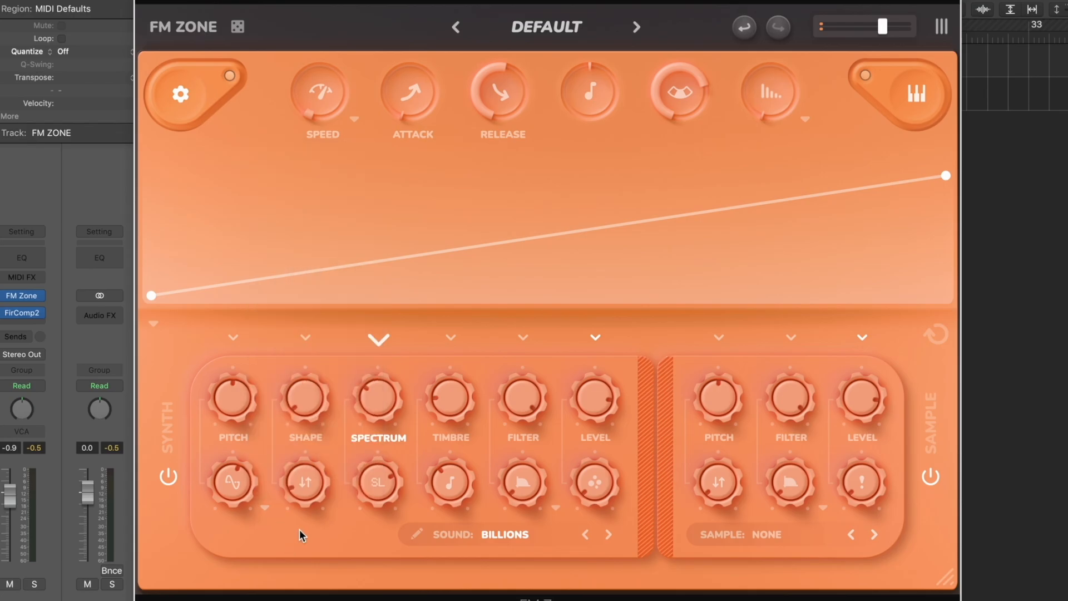
Review the High Quality Filters setting, and raise Timbre on Billions to near its middle position
click(176, 92)
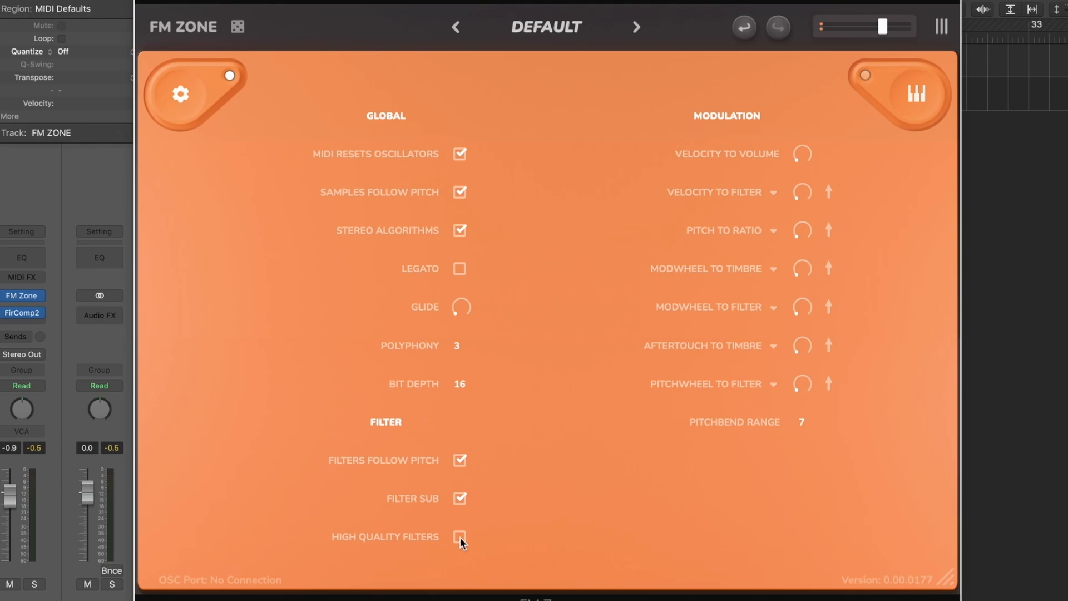
click(181, 95)
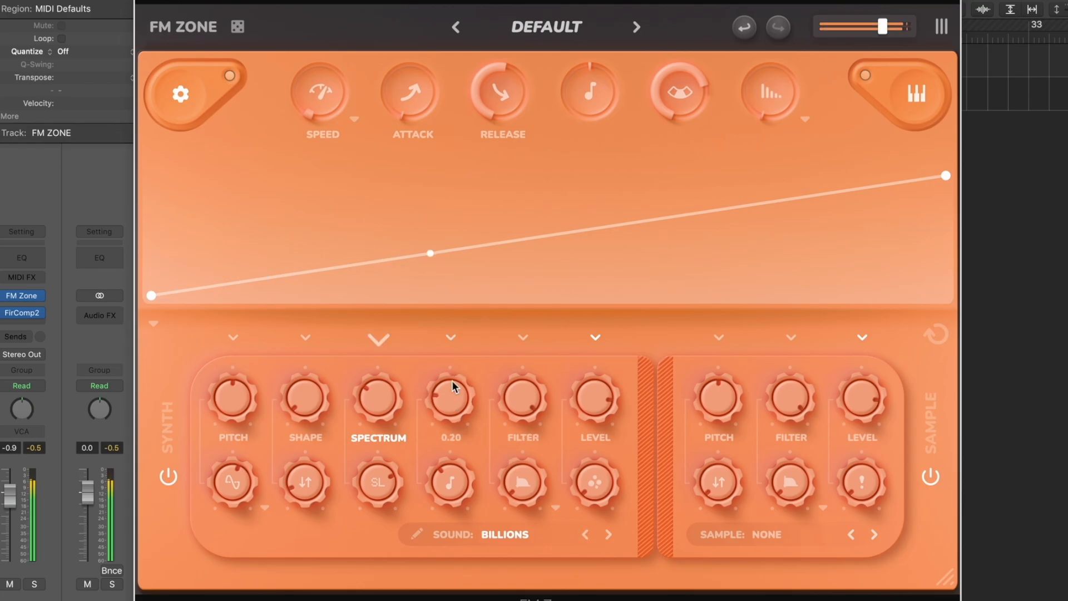
mouse_move(318, 93)
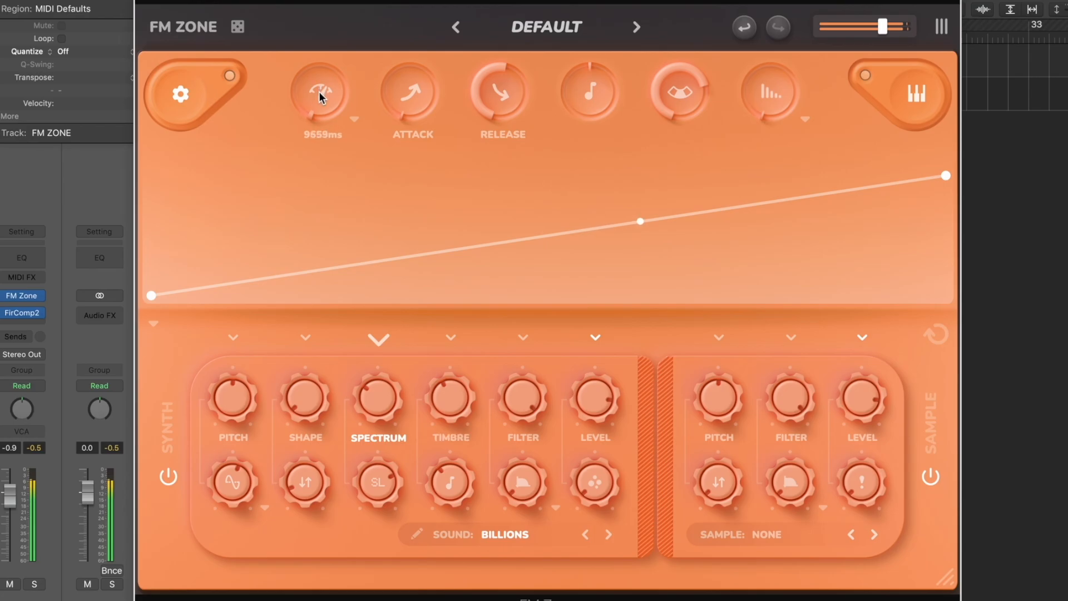